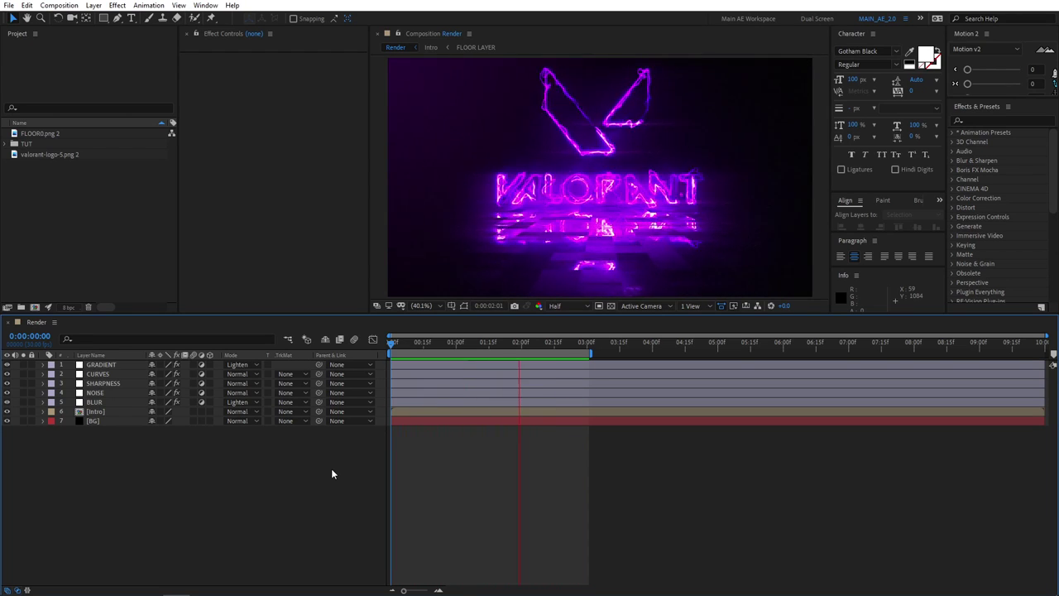
Step: Create a new 1920×1080, 30 fps, 10-second composition named Render
left_click(35, 305)
key("ctrl+k")
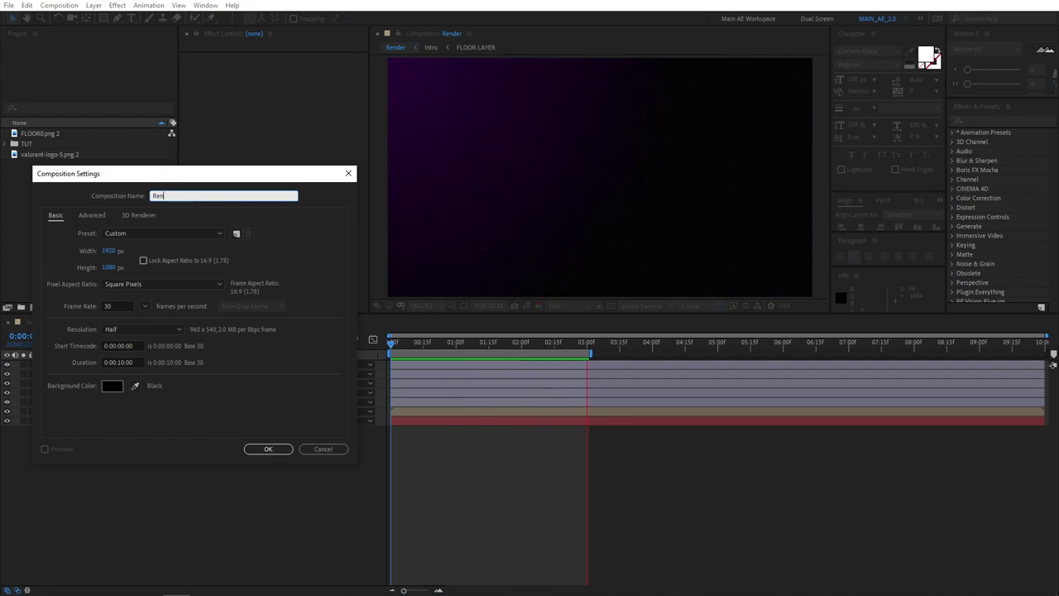
left_click(271, 449)
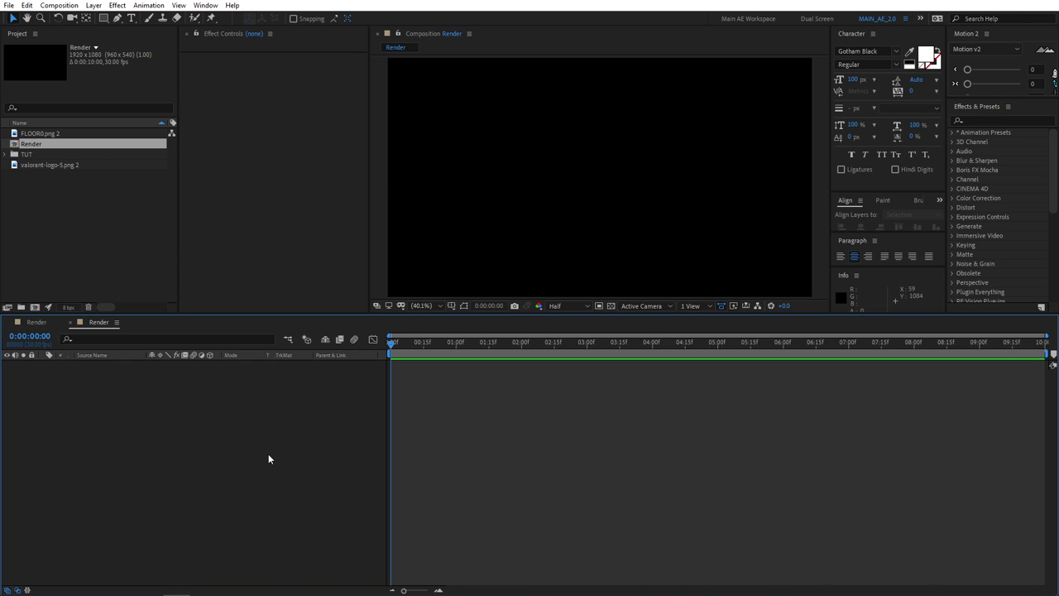
Step: Add valorant-logo-5.png to the Render comp and tint it white with a Fill effect
left_click_drag(61, 164, 113, 390)
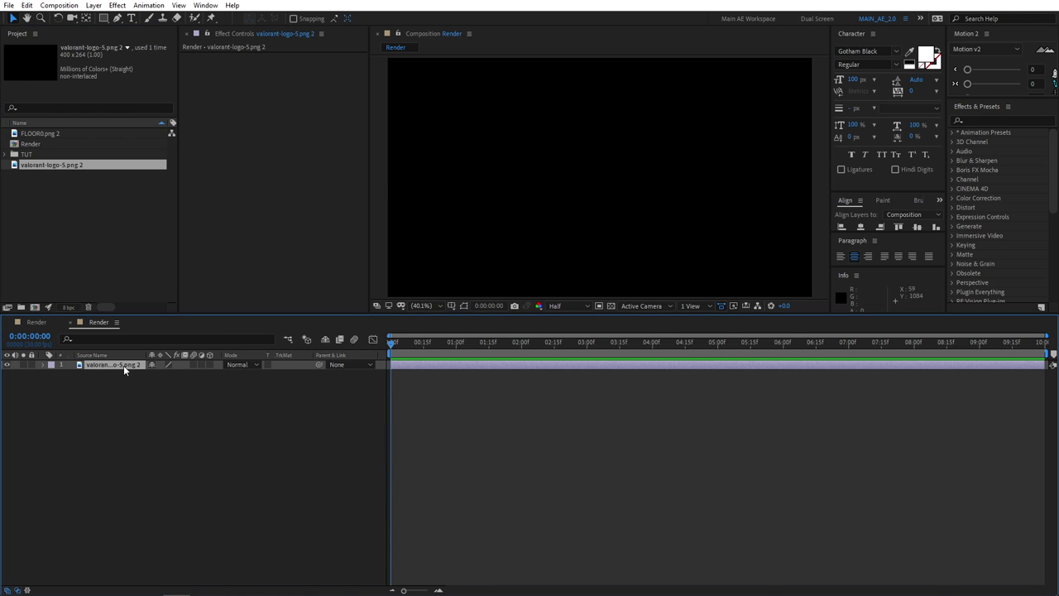
key("ctrl+space")
type("fill")
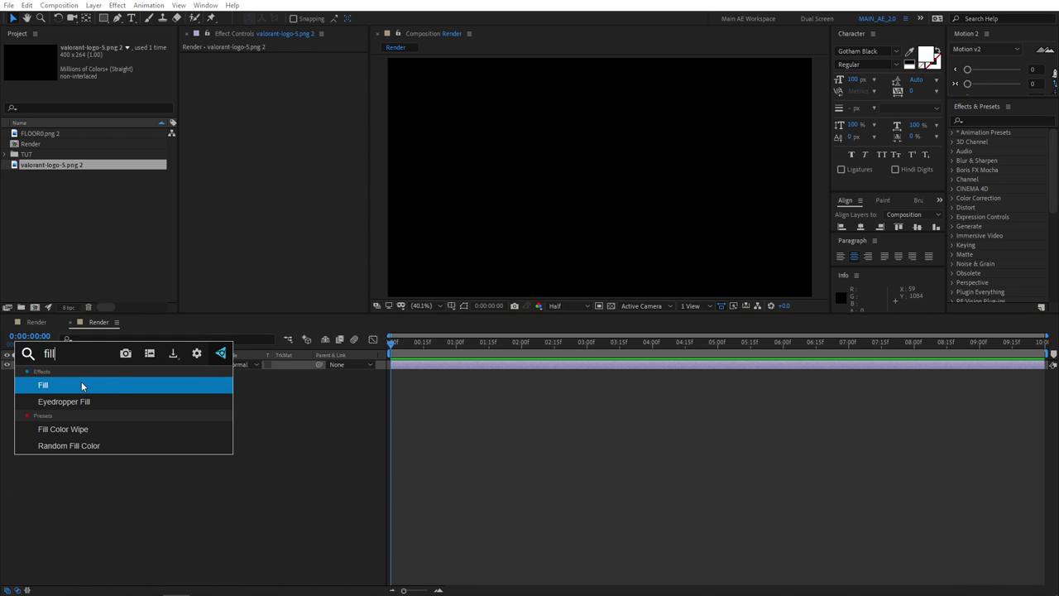
left_click(81, 383)
key("u")
left_click(288, 85)
left_click_drag(194, 196, 94, 149)
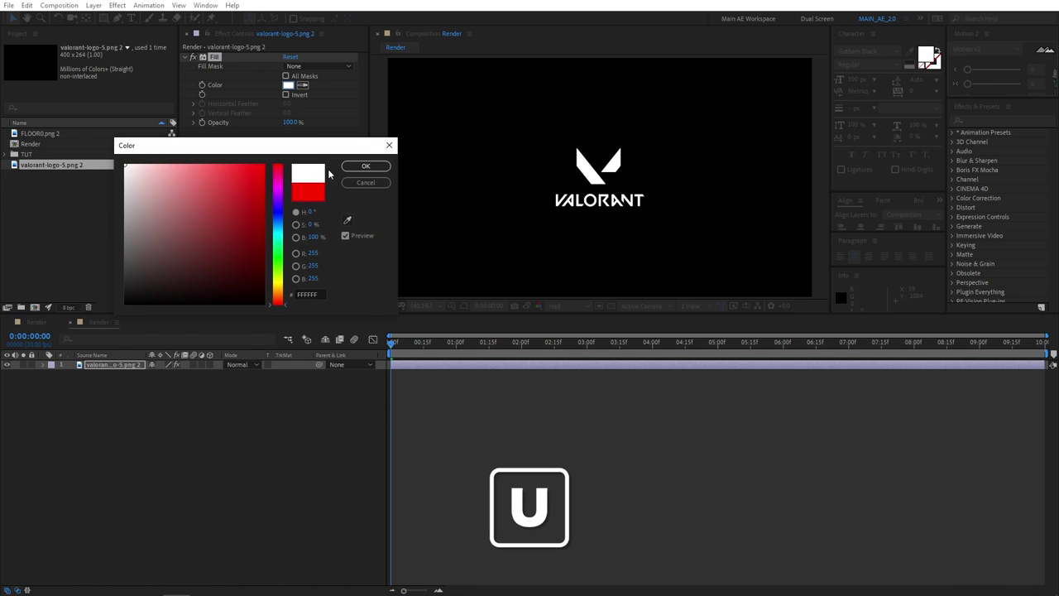
left_click(358, 164)
Step: Scale the logo layer to 200%
left_click(136, 364)
key("u")
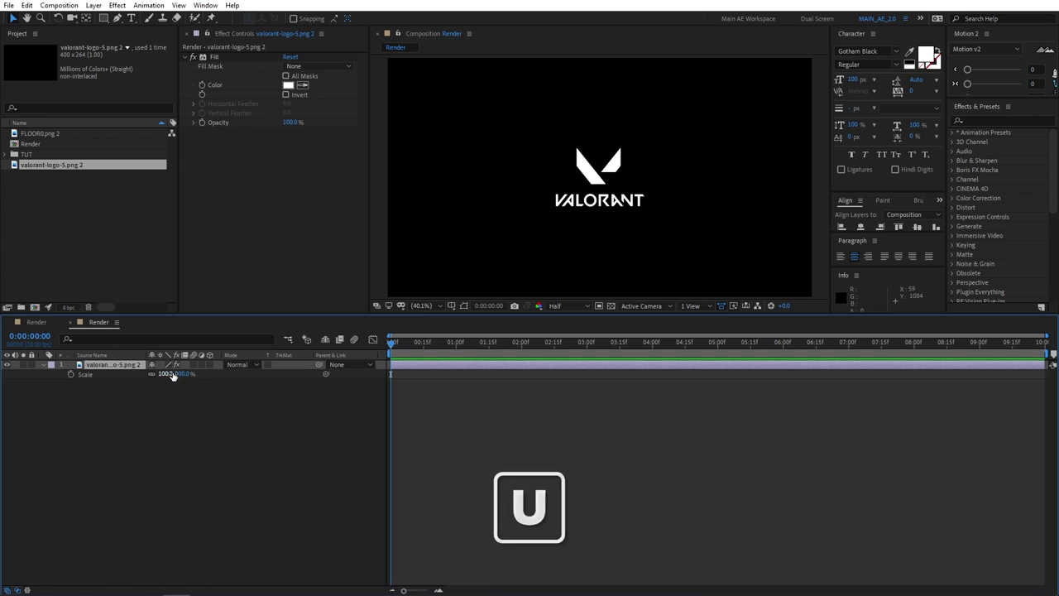
left_click_drag(166, 374, 179, 374)
left_click(166, 374)
type("200")
key("Return")
left_click(306, 468)
Step: Set the preview resolution to Full and nudge the logo slightly upward
left_click(567, 305)
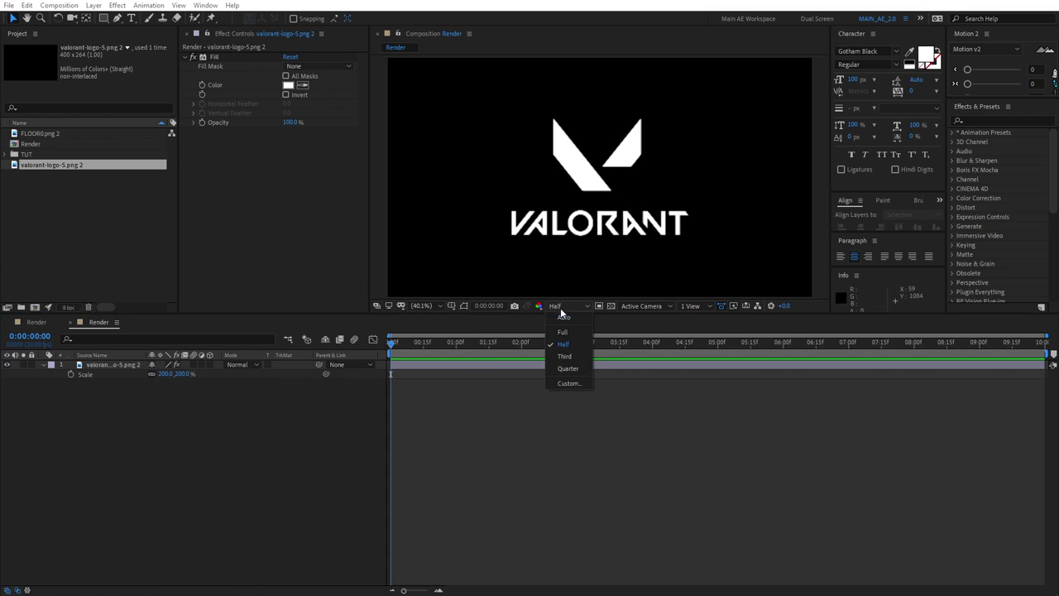
left_click(565, 331)
left_click(118, 367)
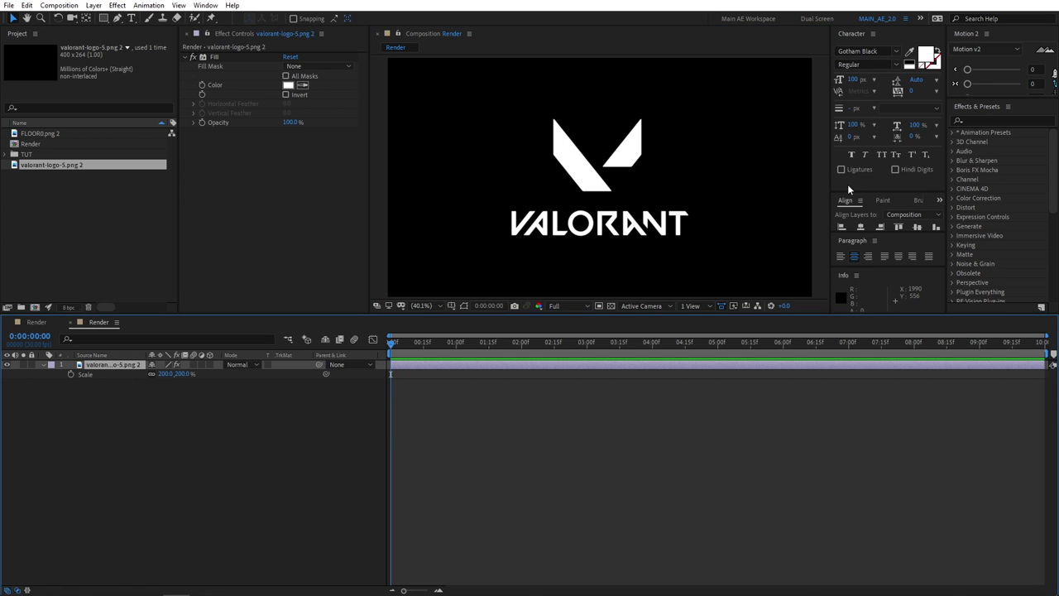
left_click(861, 227)
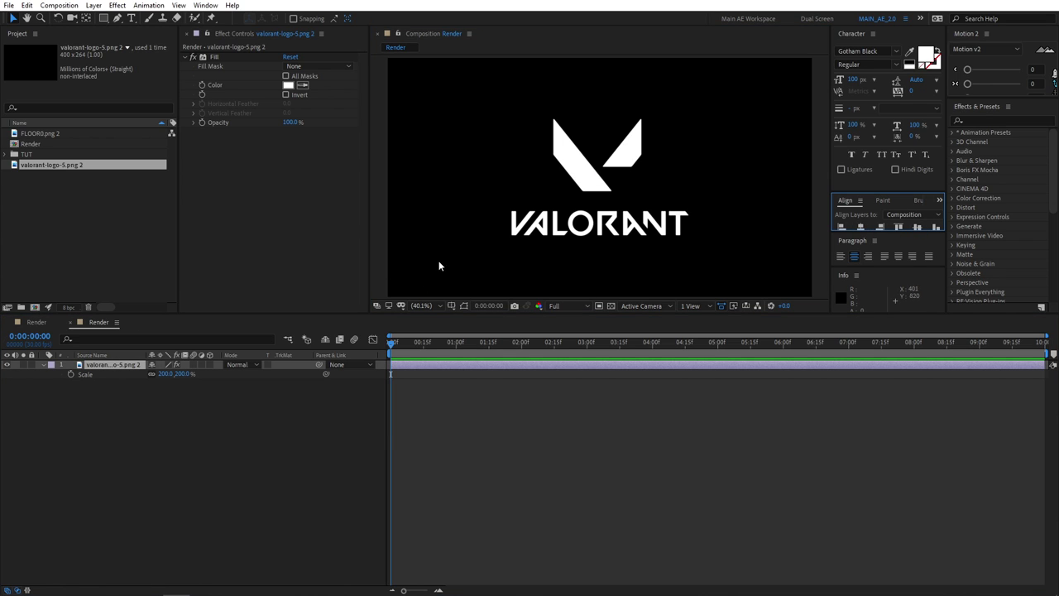
left_click(118, 394)
left_click(121, 368)
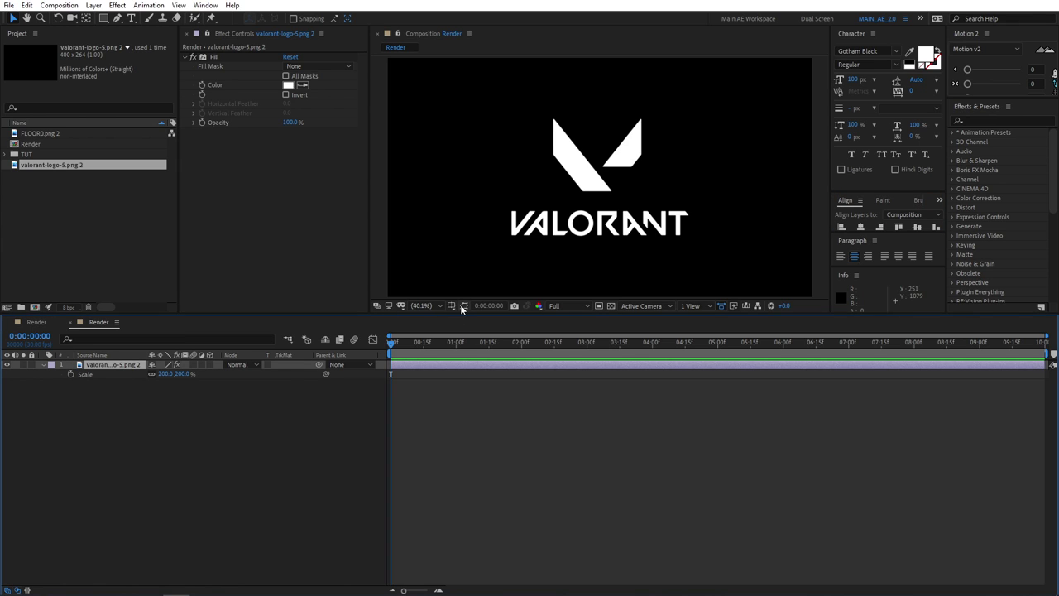
left_click_drag(621, 170, 621, 146)
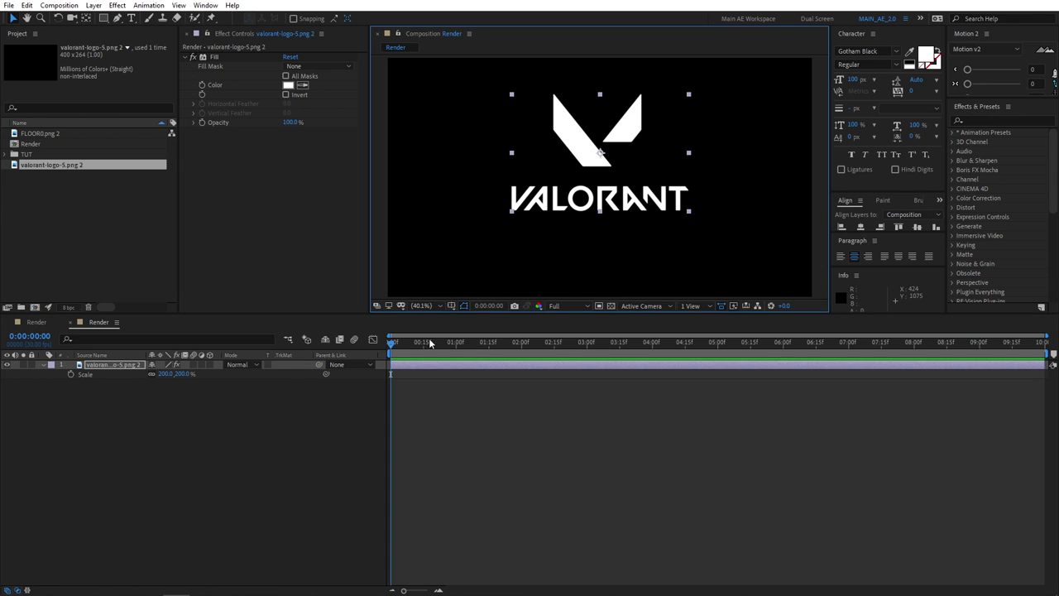
left_click(359, 397)
left_click(47, 365)
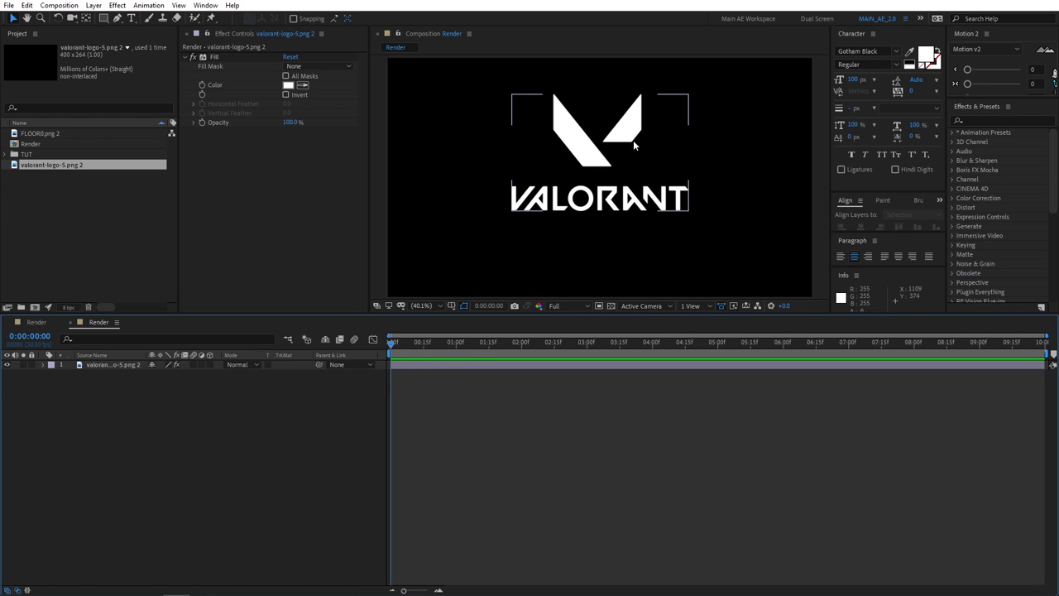
Step: Pre-compose the logo layer, moving all attributes into a new comp named Logo
right_click(118, 366)
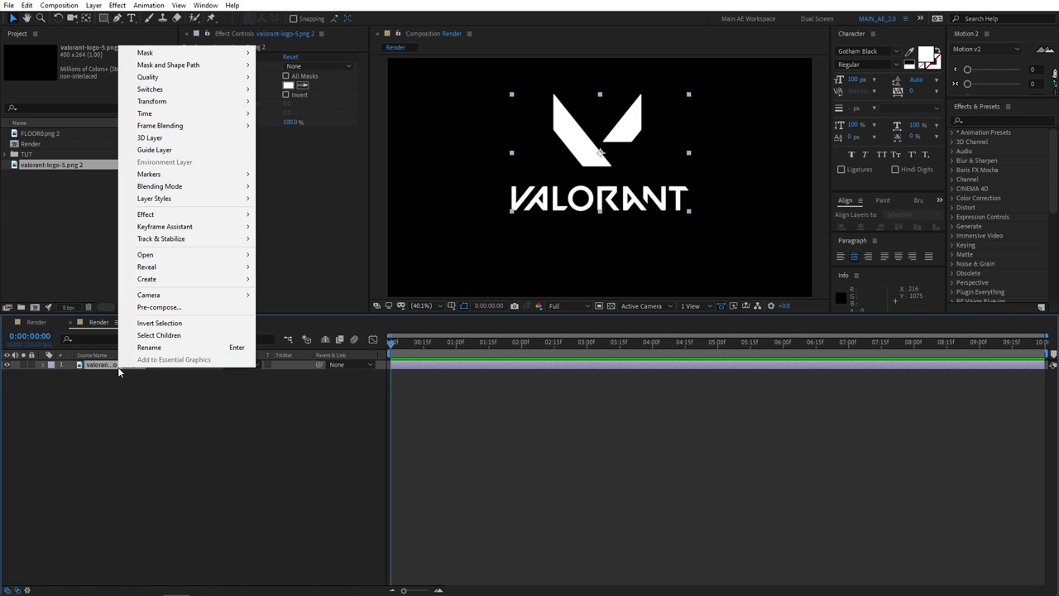
left_click(164, 311)
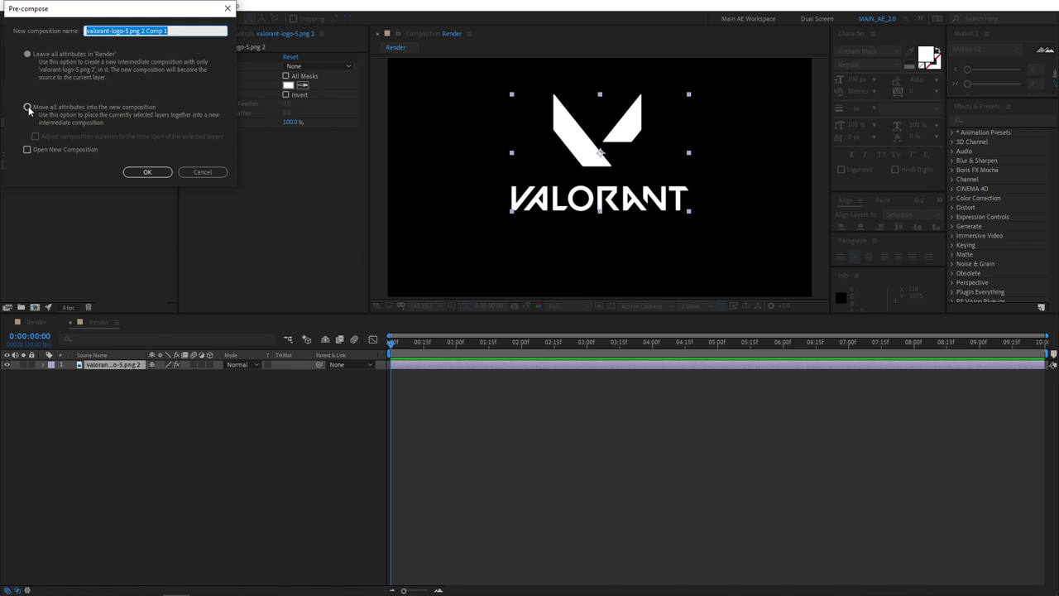
left_click(37, 111)
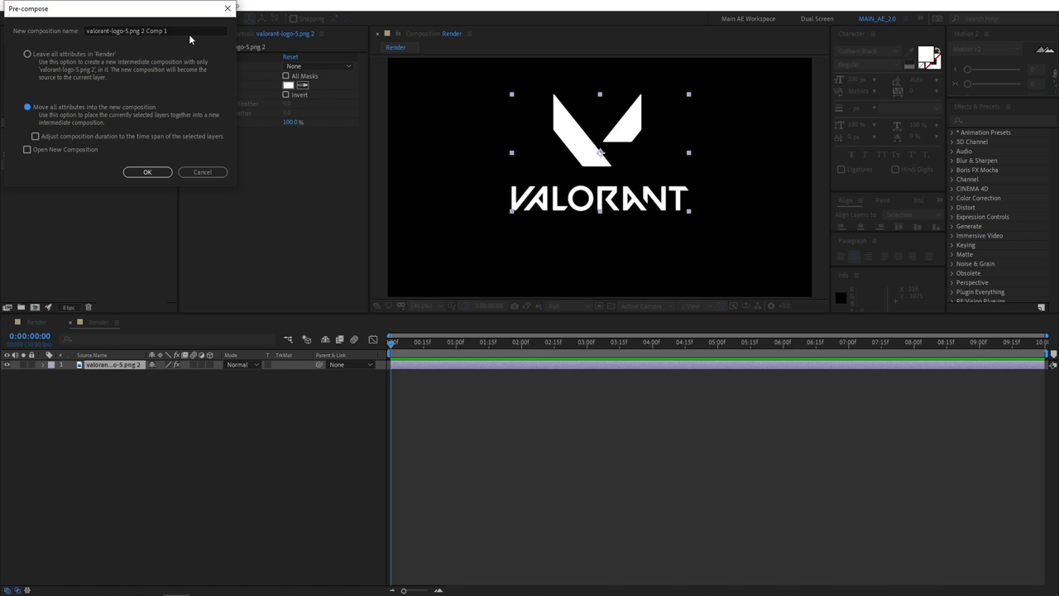
key("shift+Tab")
type("L")
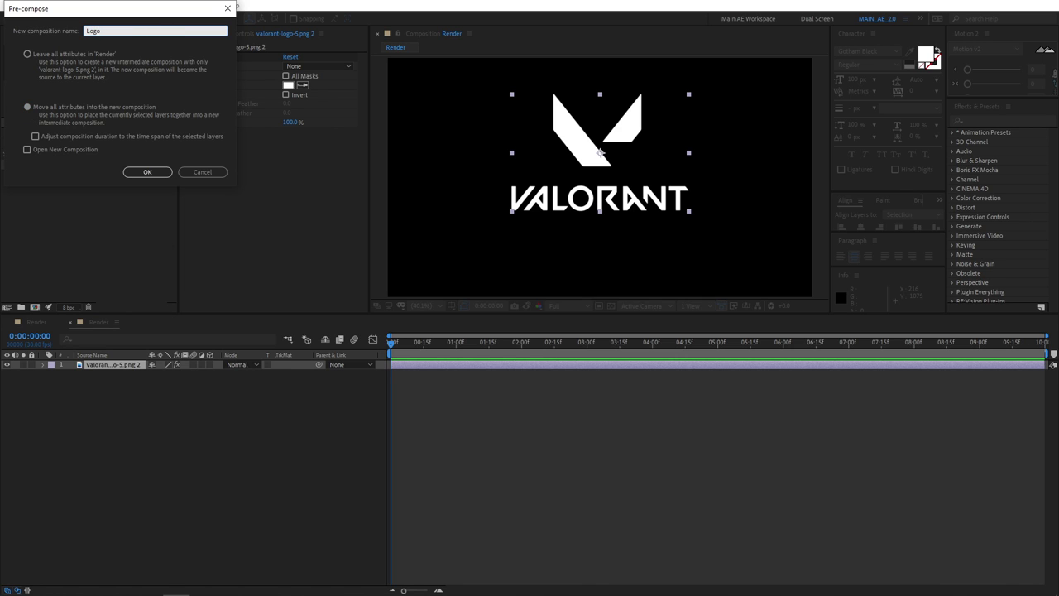
type("ogo")
key("Return")
Step: Run Layer > Auto-trace on the Logo layer with default settings
left_click(102, 365)
left_click(94, 5)
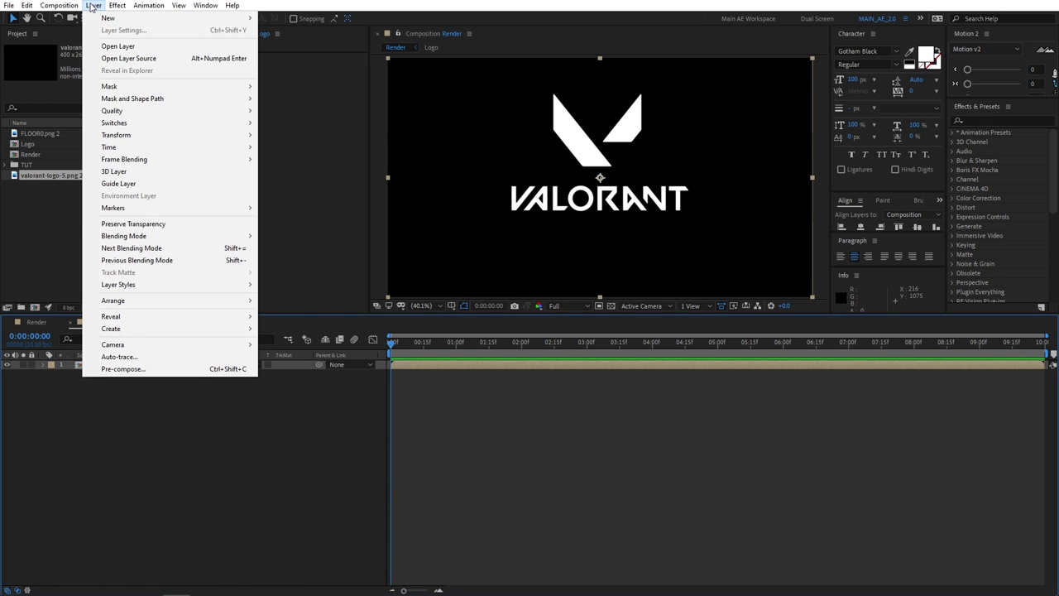
left_click(120, 357)
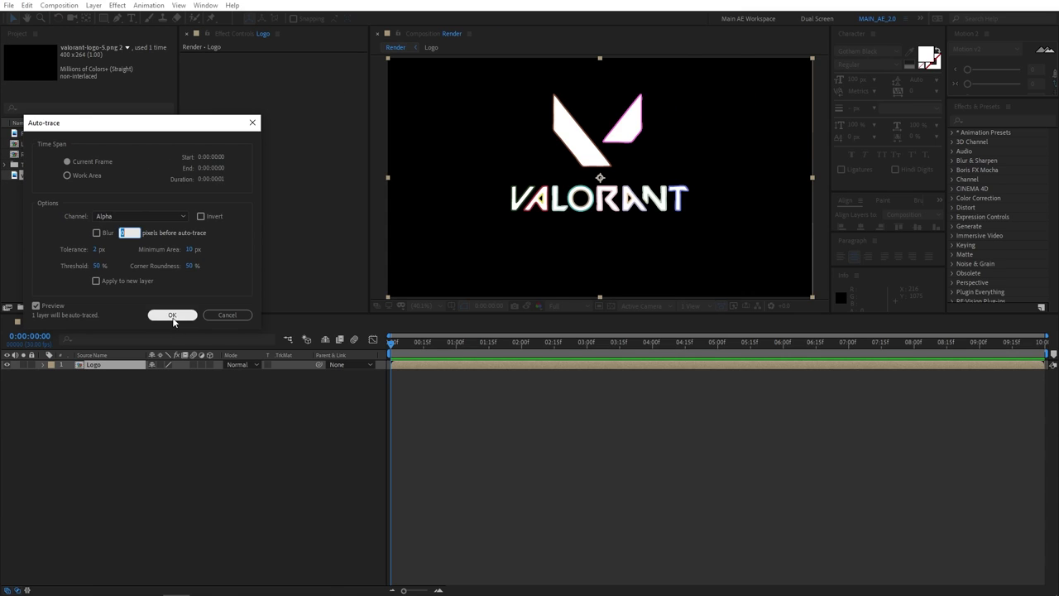
left_click(431, 516)
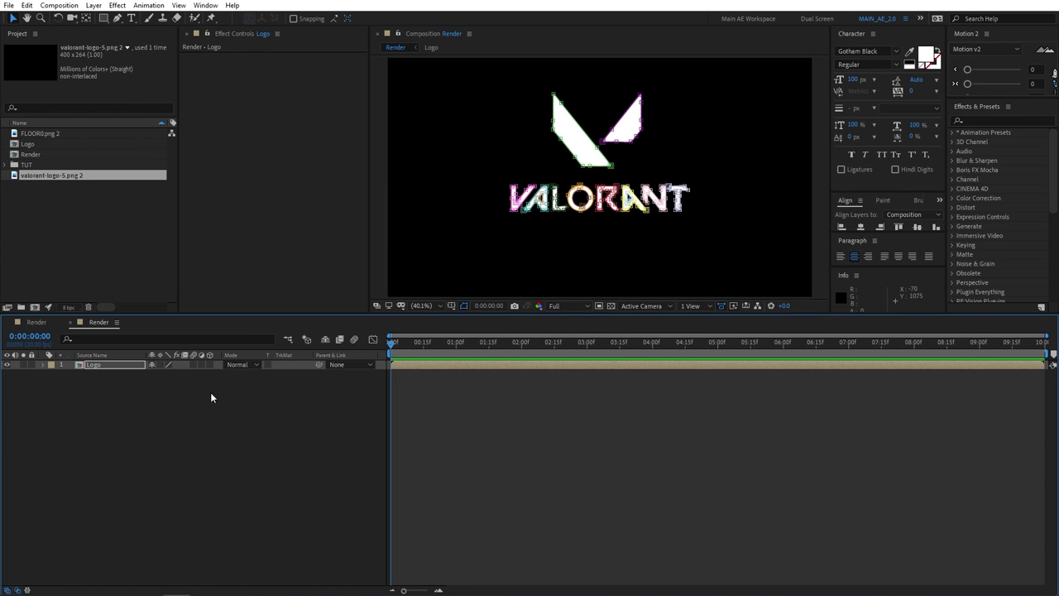
Step: Remove the keyframes from the traced Mask Paths and collapse the layer
left_click(106, 366)
key("m")
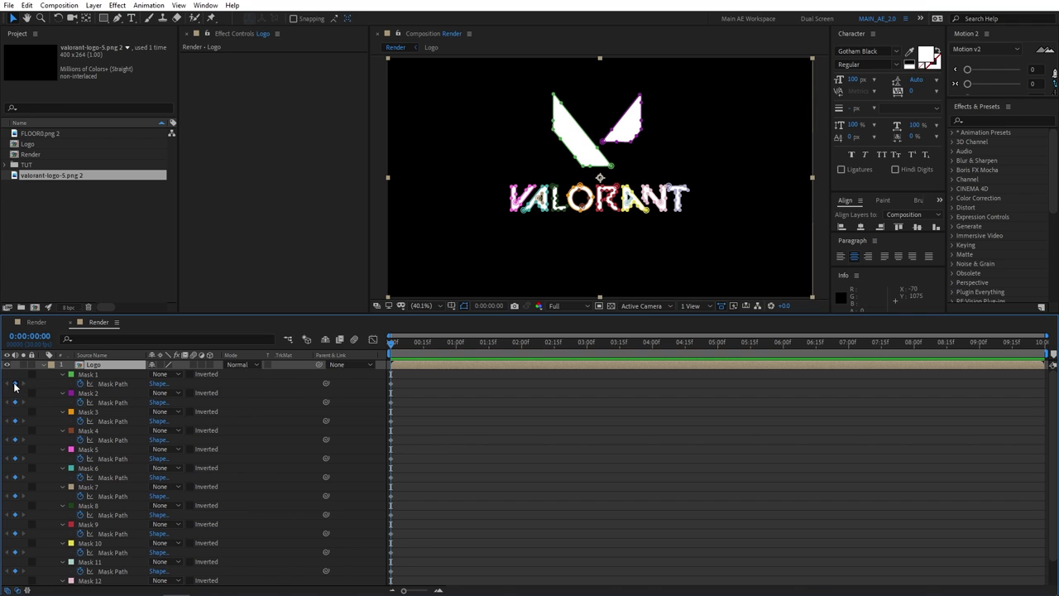
left_click_drag(16, 386, 17, 584)
scroll(16, 584, "down", 1)
key("ctrl+shift+a")
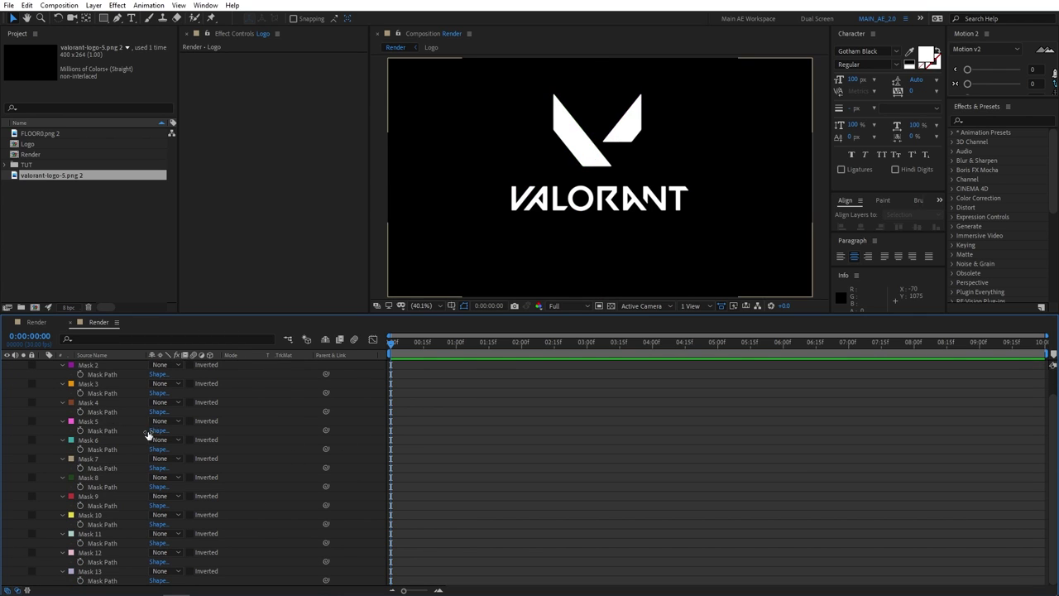
scroll(112, 422, "up", 1)
left_click(42, 365)
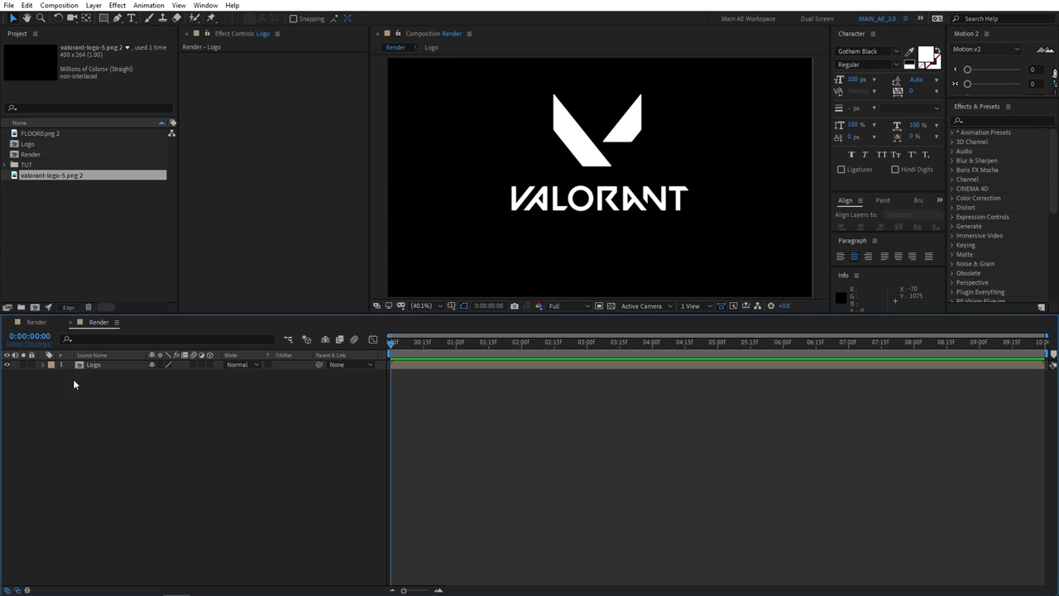
Step: Apply the Video Copilot Saber effect, found by searching 'saber', to the Logo layer
left_click(112, 365)
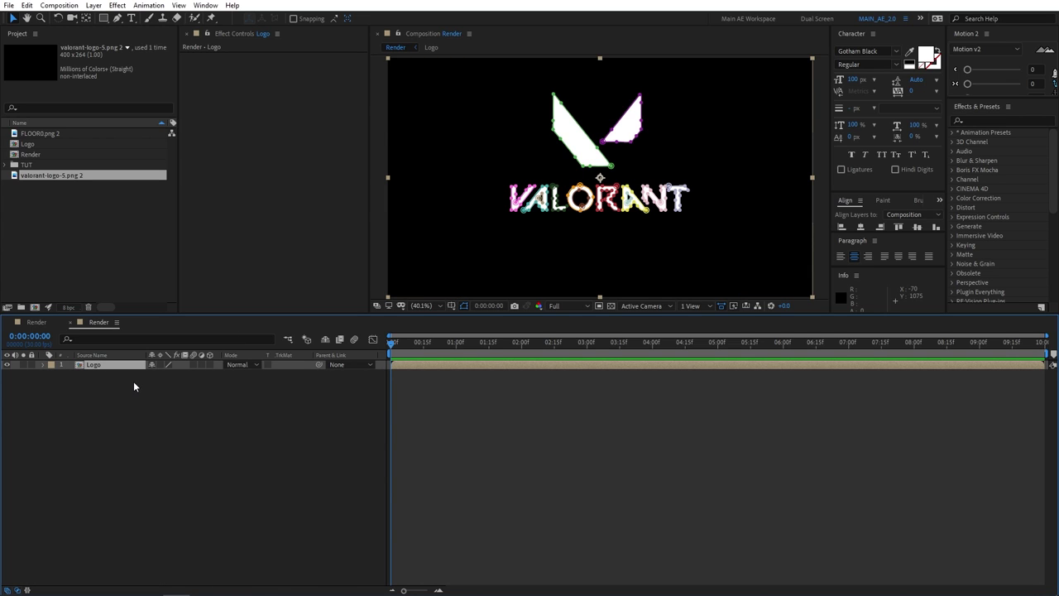
left_click(1003, 114)
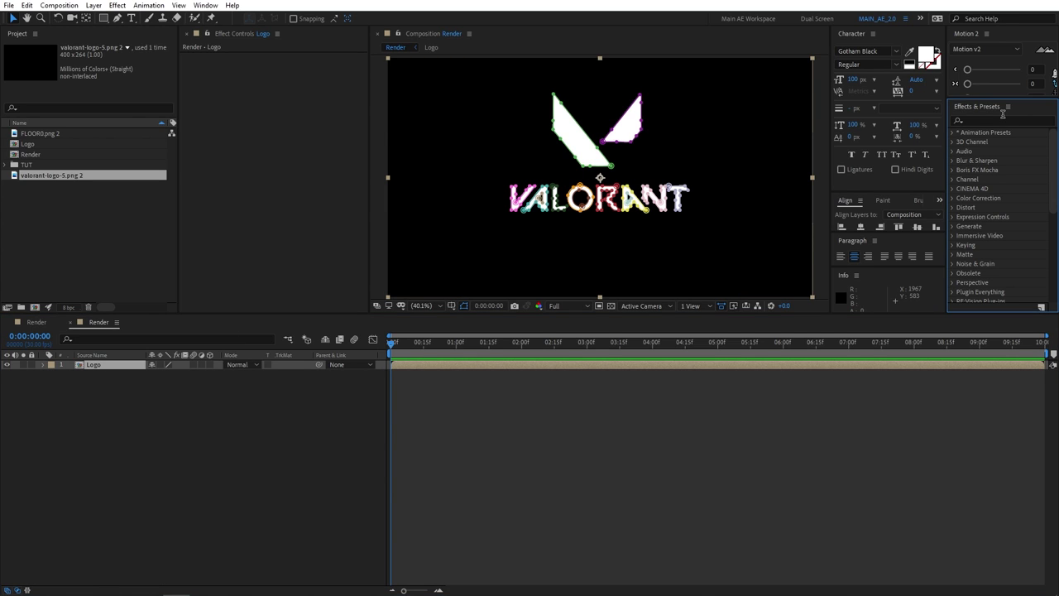
left_click(987, 122)
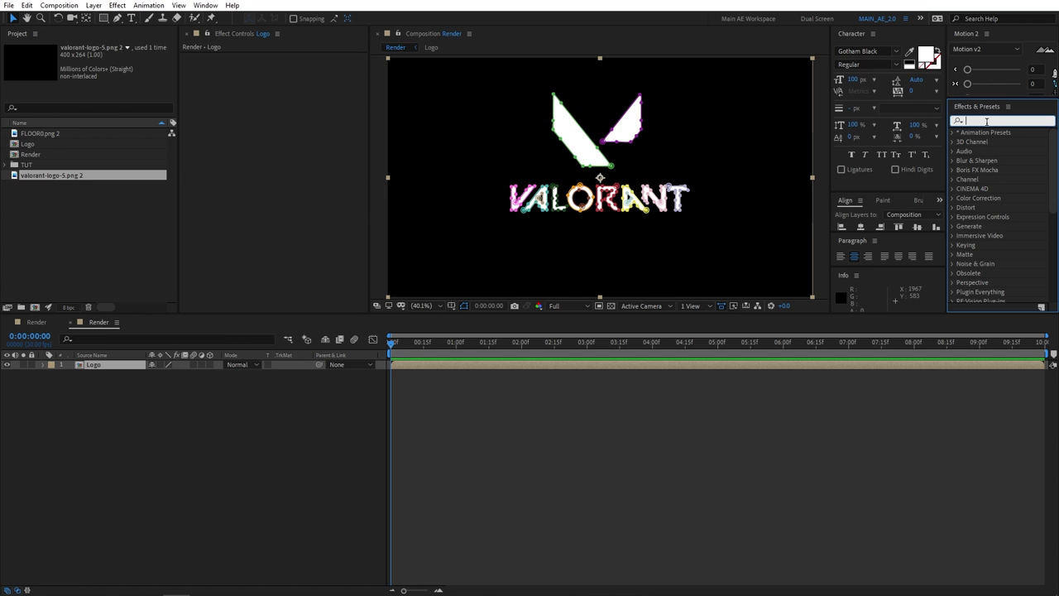
type("saber")
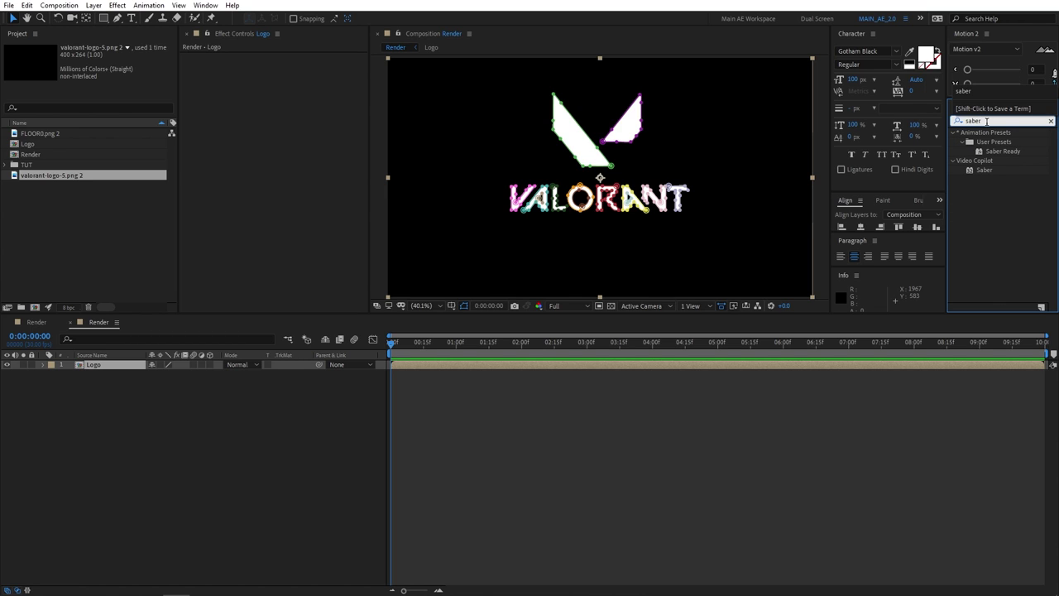
left_click_drag(984, 170, 115, 365)
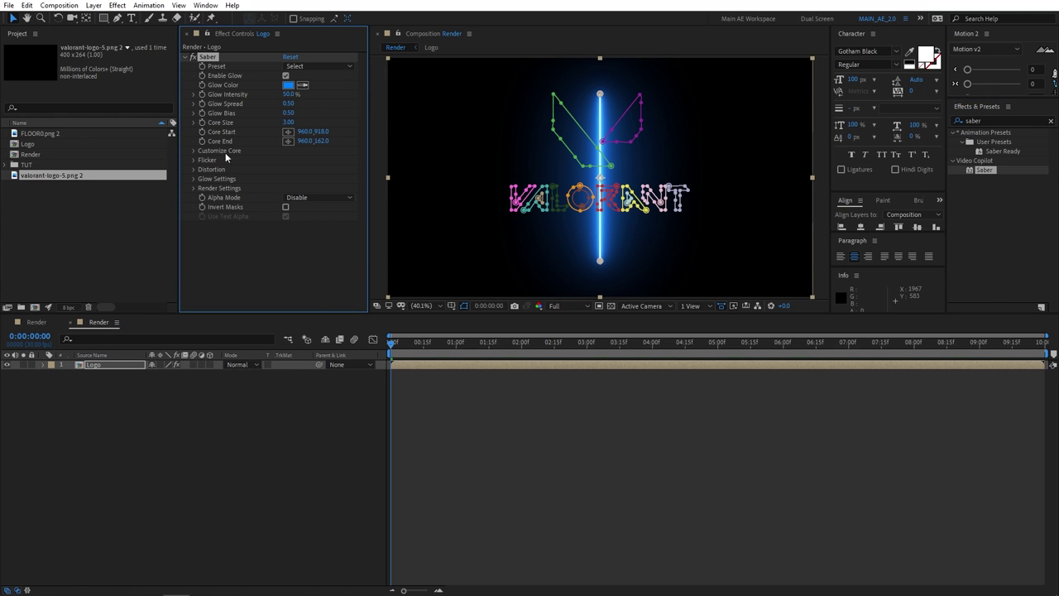
Step: Set Saber's Core Type to Layer Masks and Core Size to 1
left_click(192, 152)
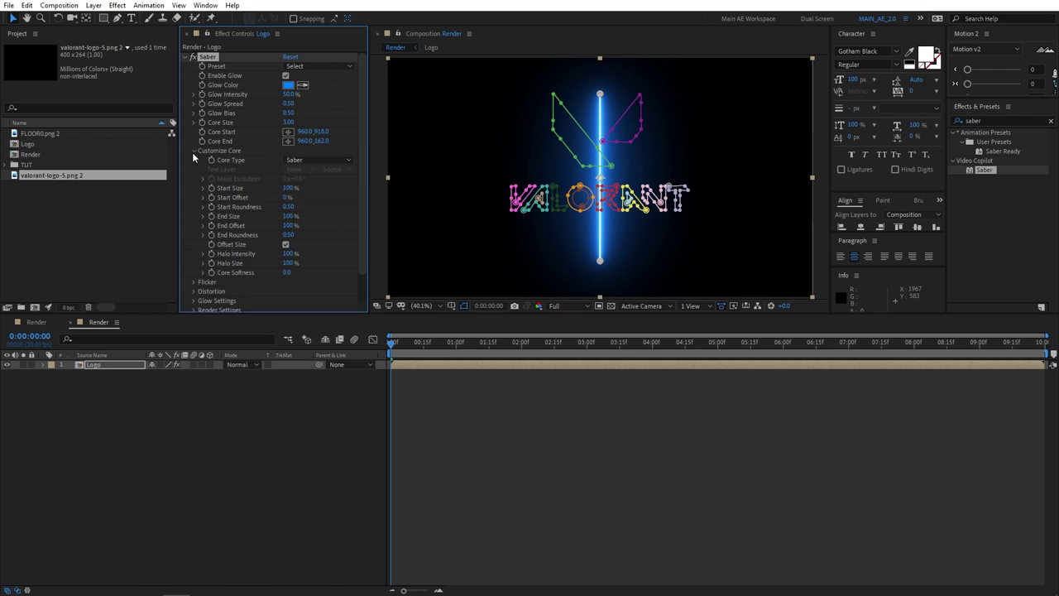
left_click(302, 162)
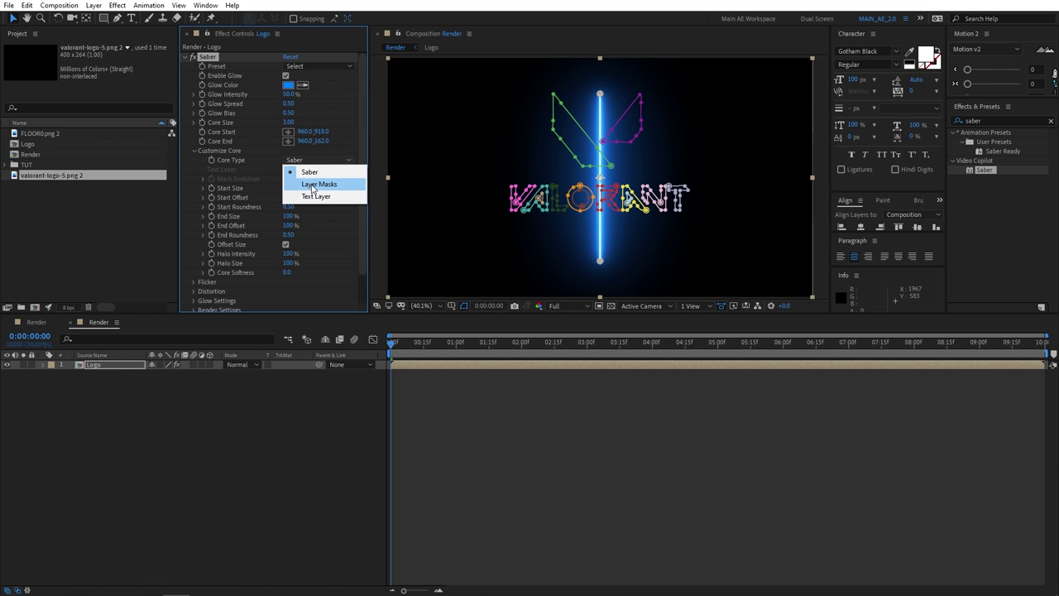
left_click(312, 185)
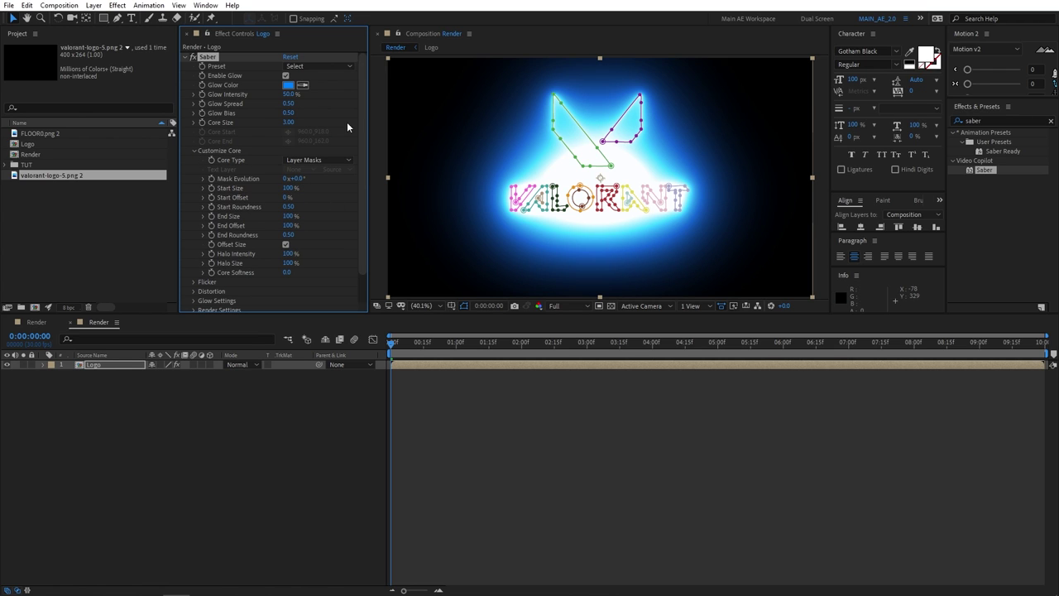
left_click(288, 122)
type("1")
key("Return")
left_click(523, 323)
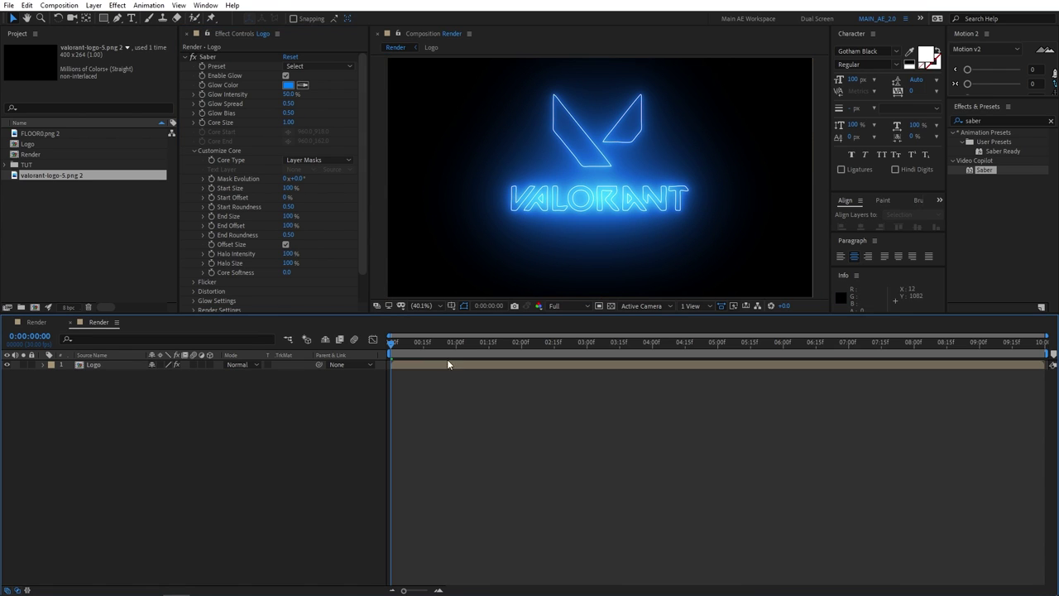
left_click(291, 66)
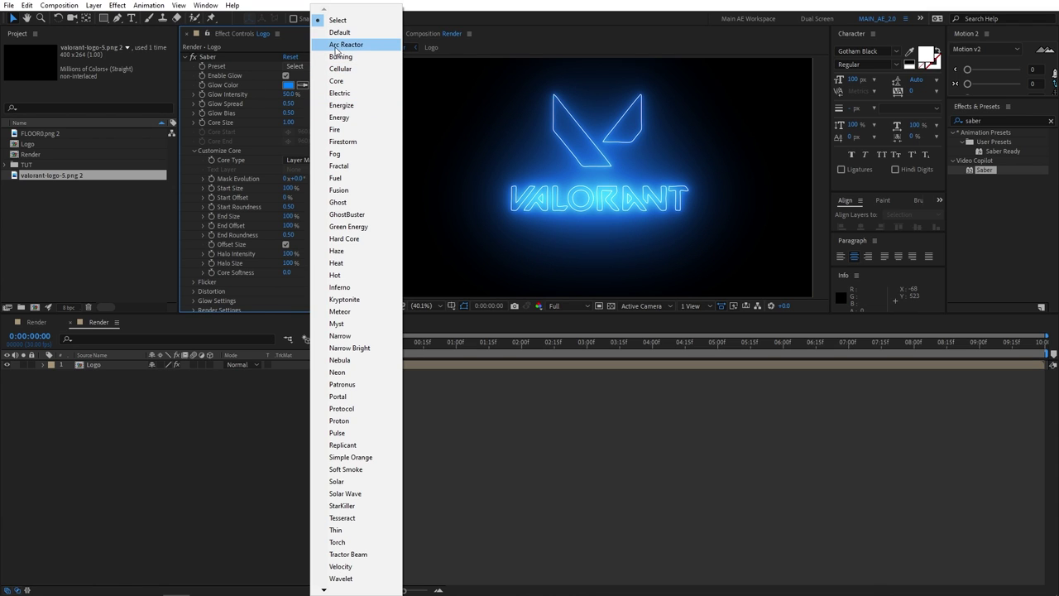
Step: Apply the Arc Reactor Saber preset with glow colour CC00FF
left_click(366, 45)
left_click(319, 418)
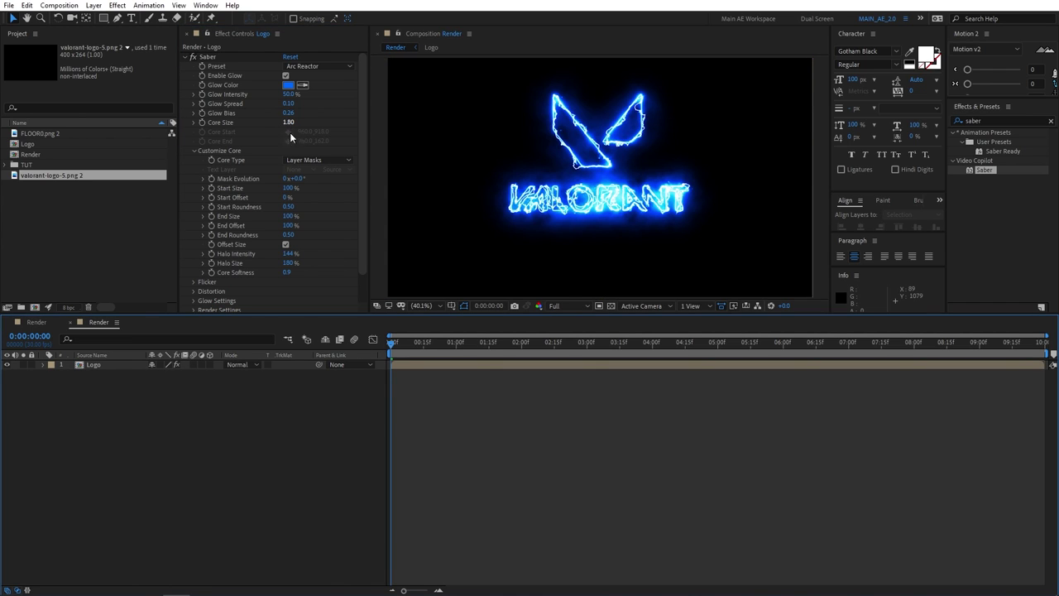
left_click(288, 84)
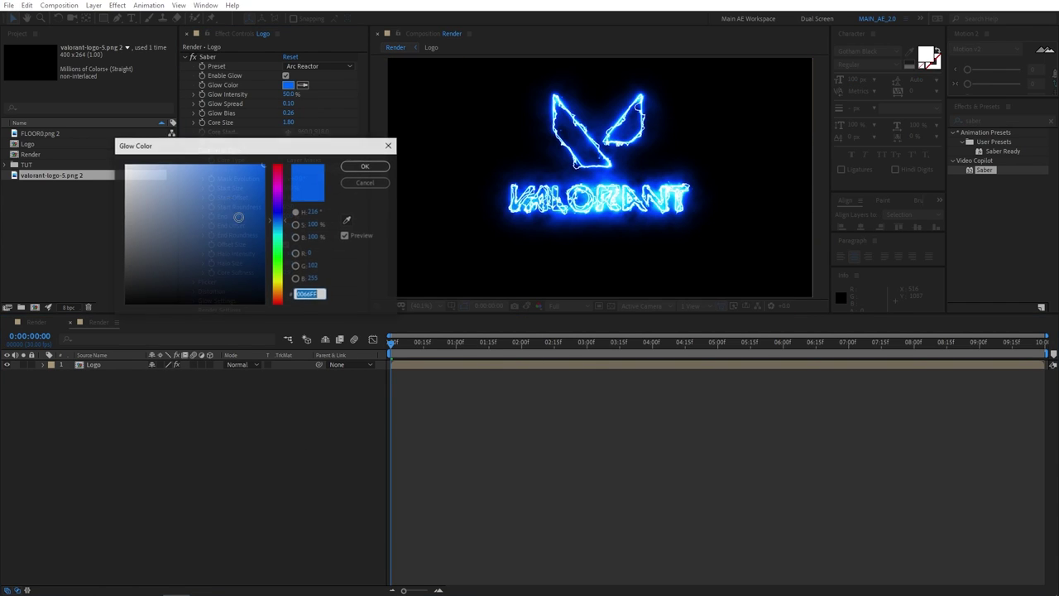
left_click_drag(283, 214, 281, 186)
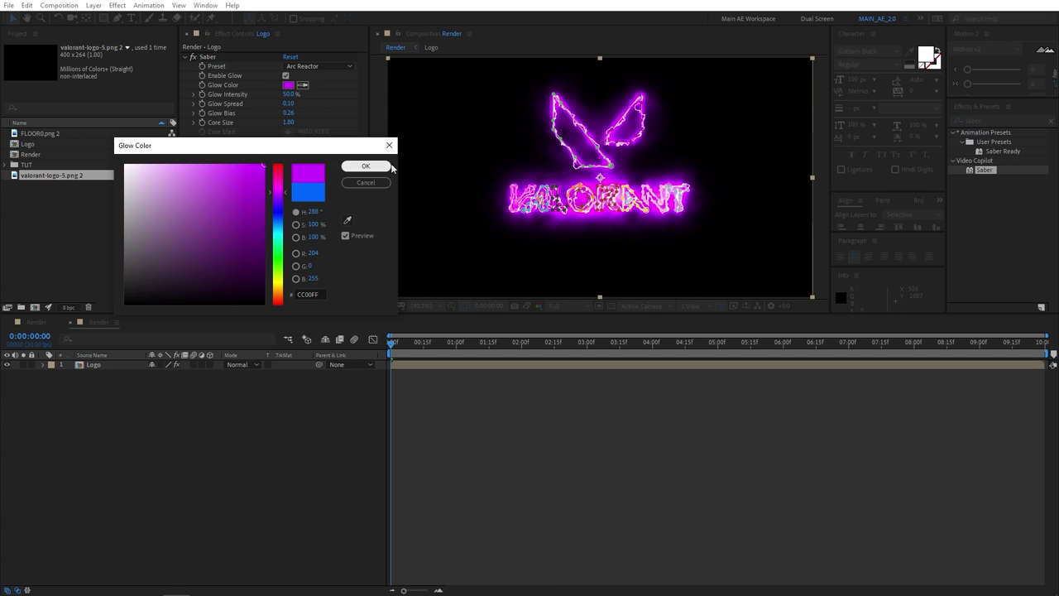
left_click(366, 166)
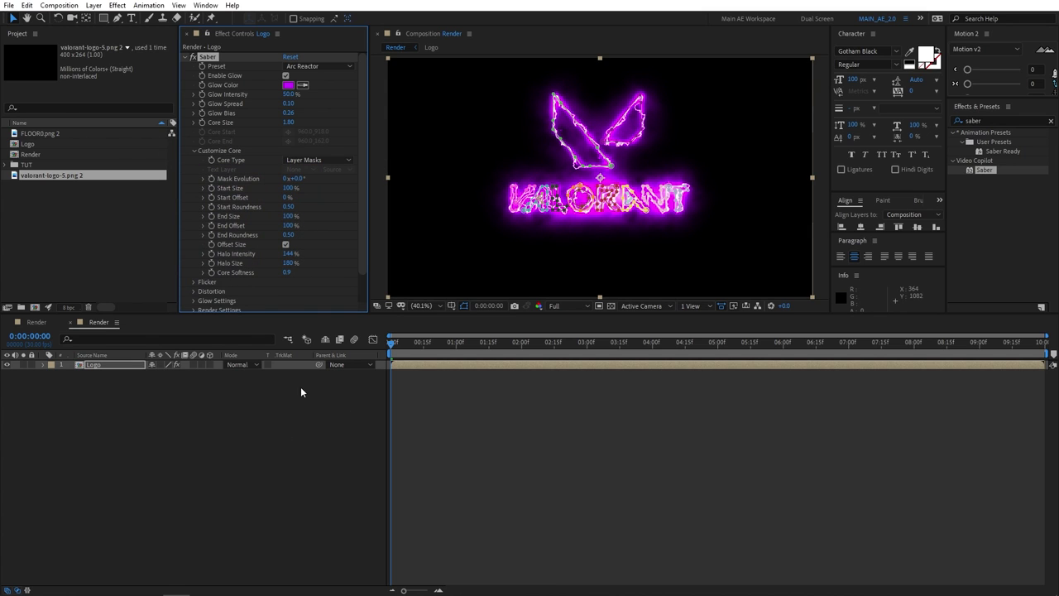
Step: Reset Core Size to 1 and return the playhead to frame 0
left_click(289, 122)
type("1")
key("Return")
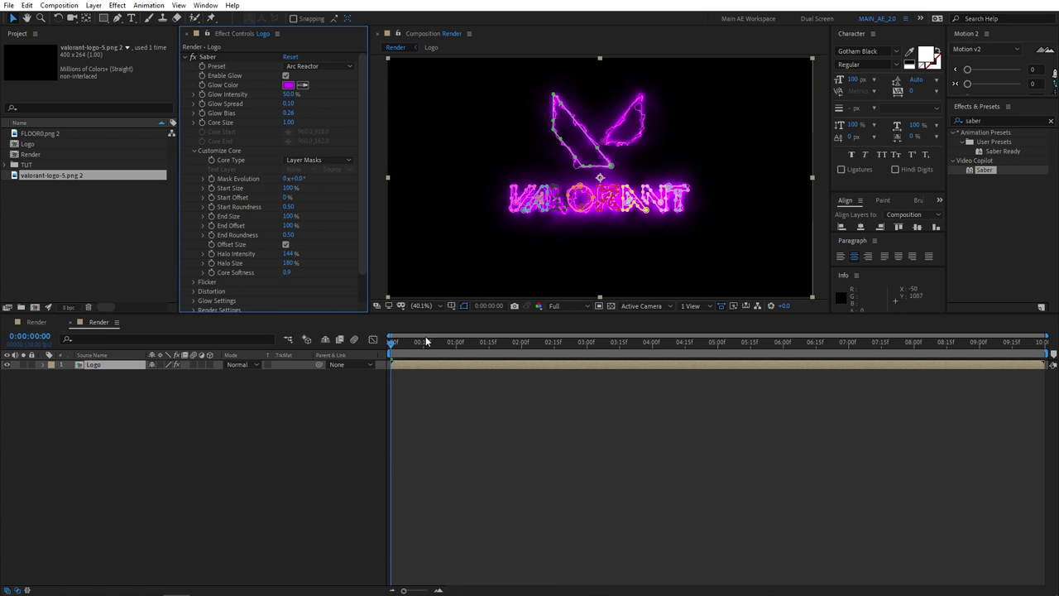
left_click(422, 342)
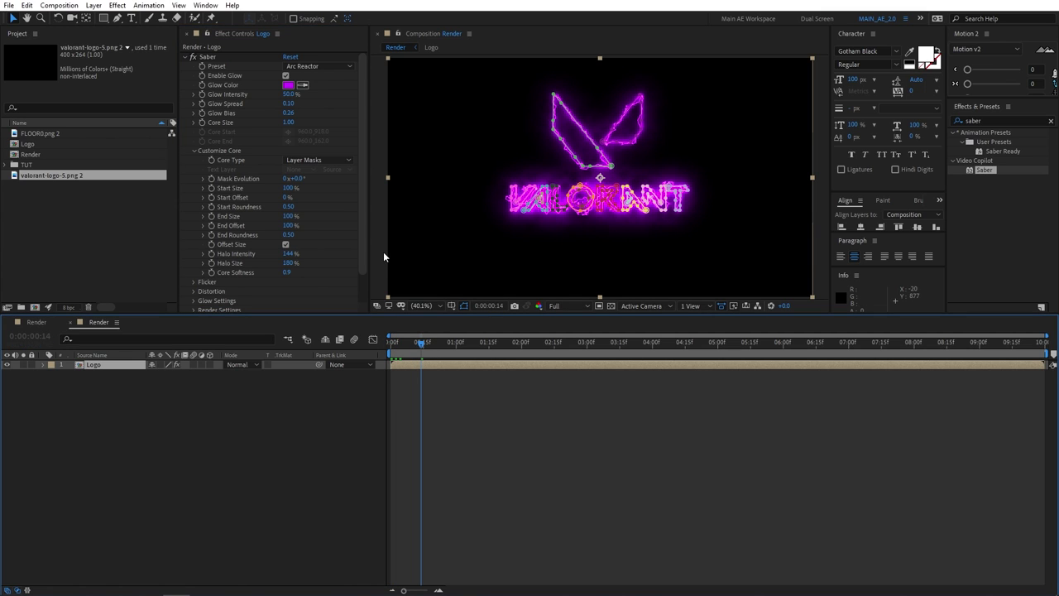
left_click_drag(423, 351, 391, 356)
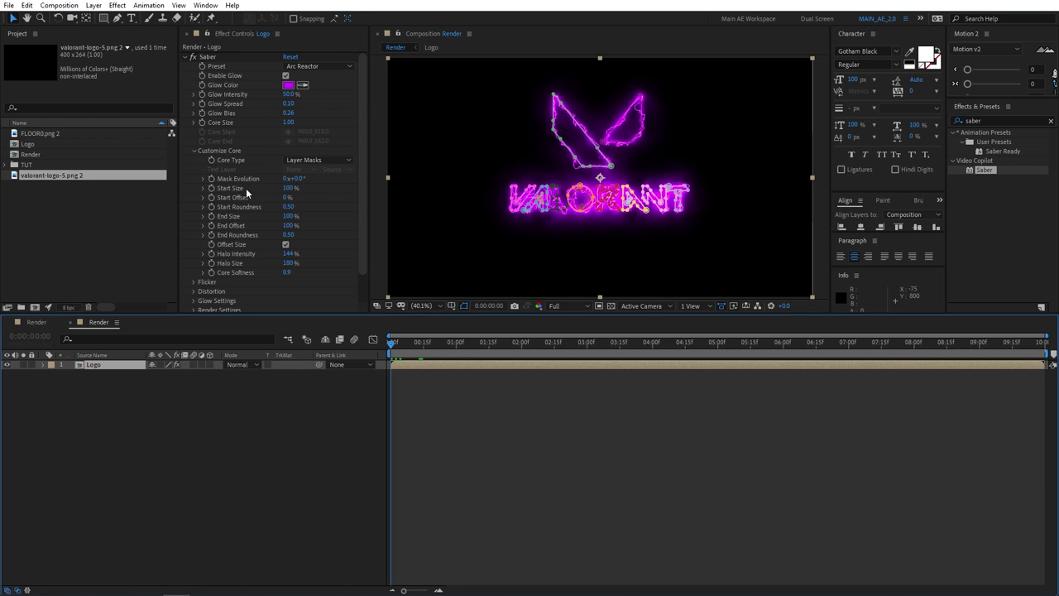
Step: Set Start Size 0% and Start Offset 100%, and keyframe End Offset 0% at 2 s
left_click_drag(288, 188, 162, 189)
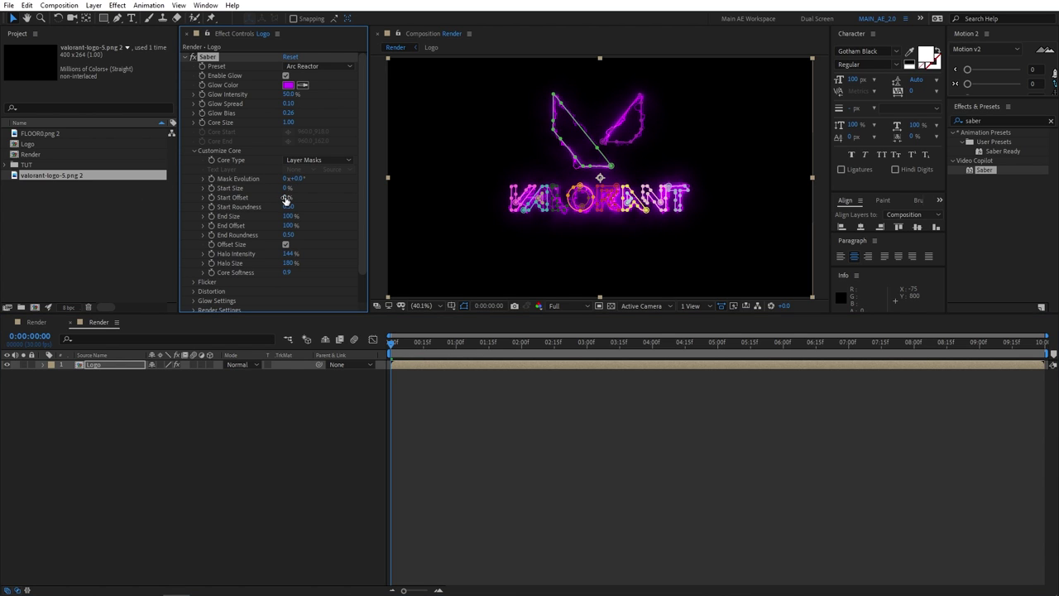
left_click_drag(285, 197, 384, 201)
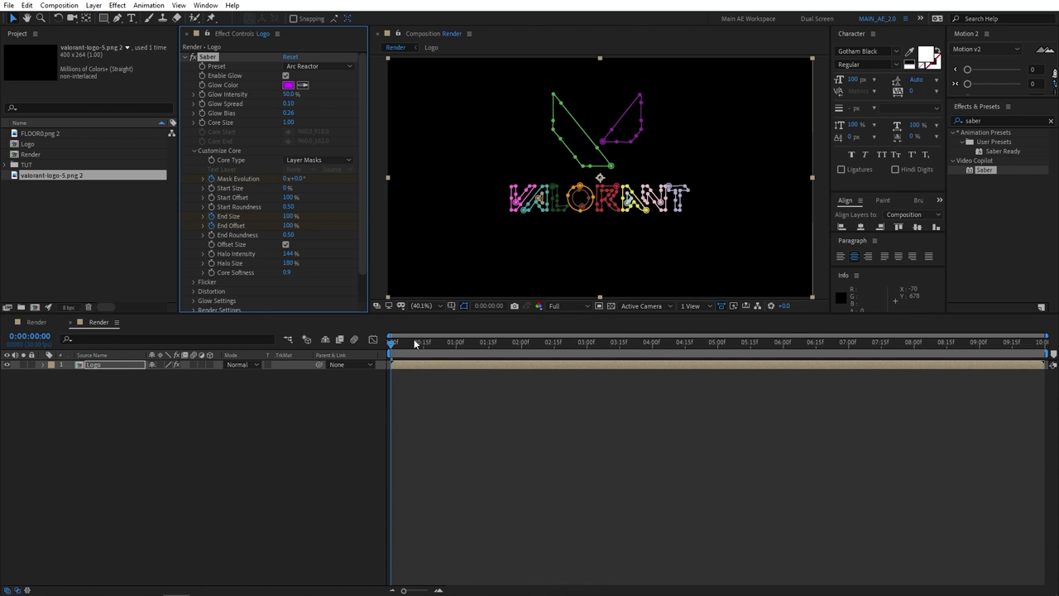
left_click(521, 345)
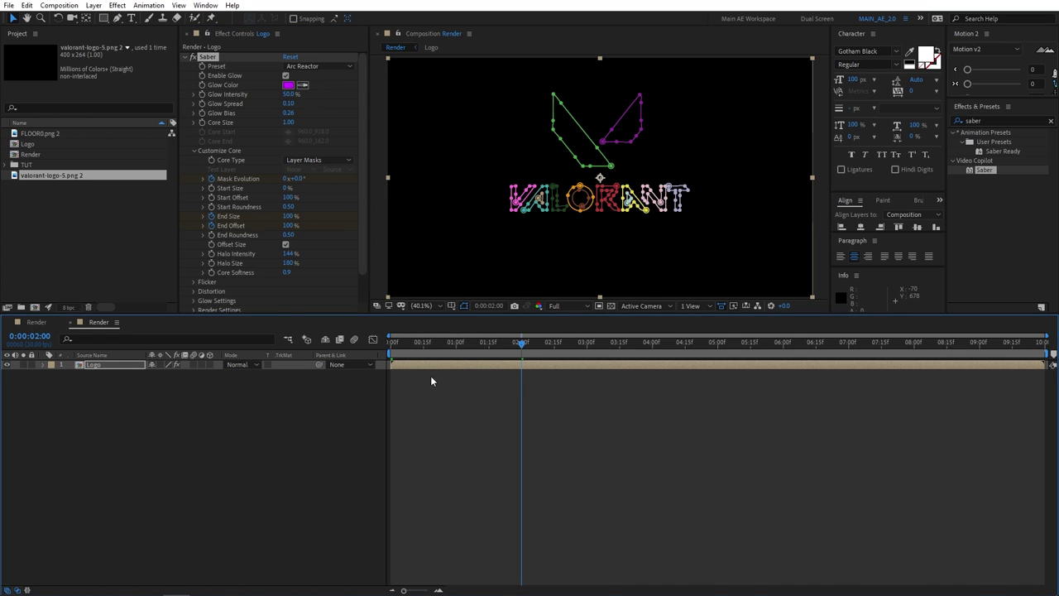
key("u")
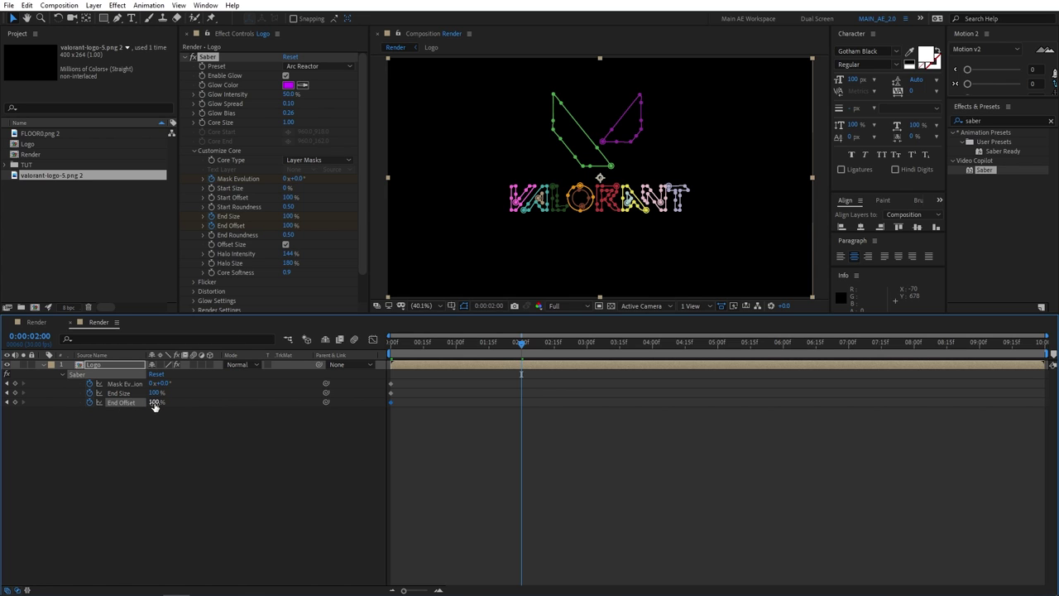
left_click_drag(153, 406, 106, 426)
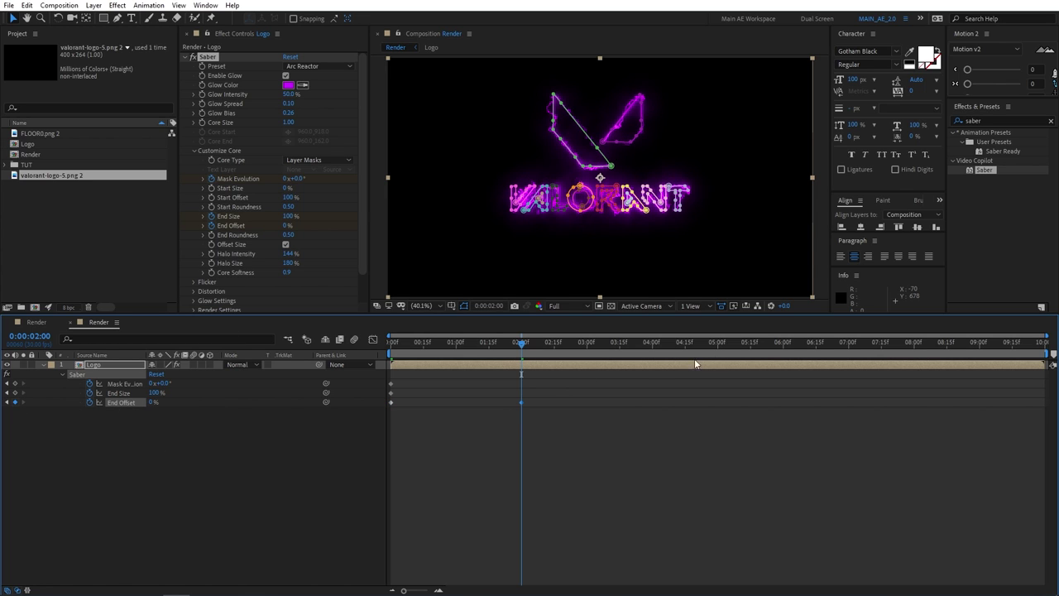
Step: Add hold keyframes for End Size and End Offset at 6 s
left_click(783, 345)
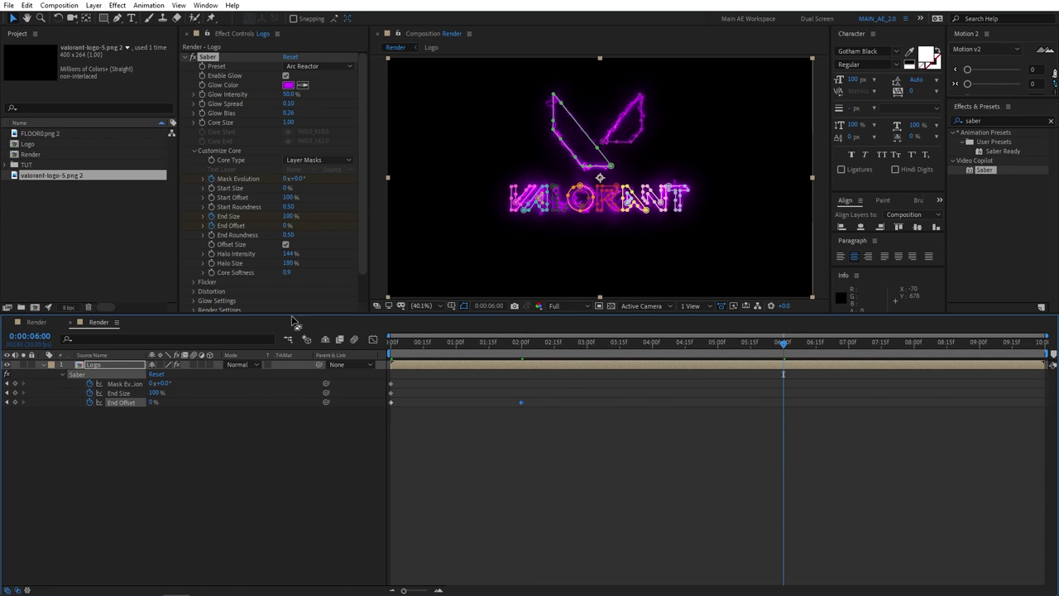
left_click(15, 392)
left_click(15, 402)
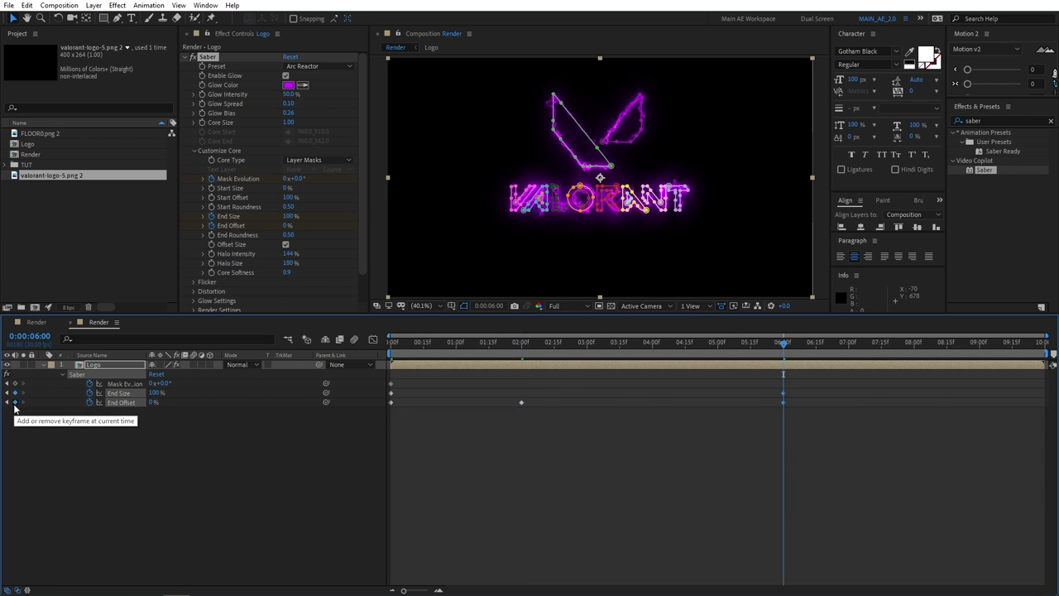
Step: At 8 s set End Offset 100%, End Size 0% and Mask Evolution 2x
left_click(913, 345)
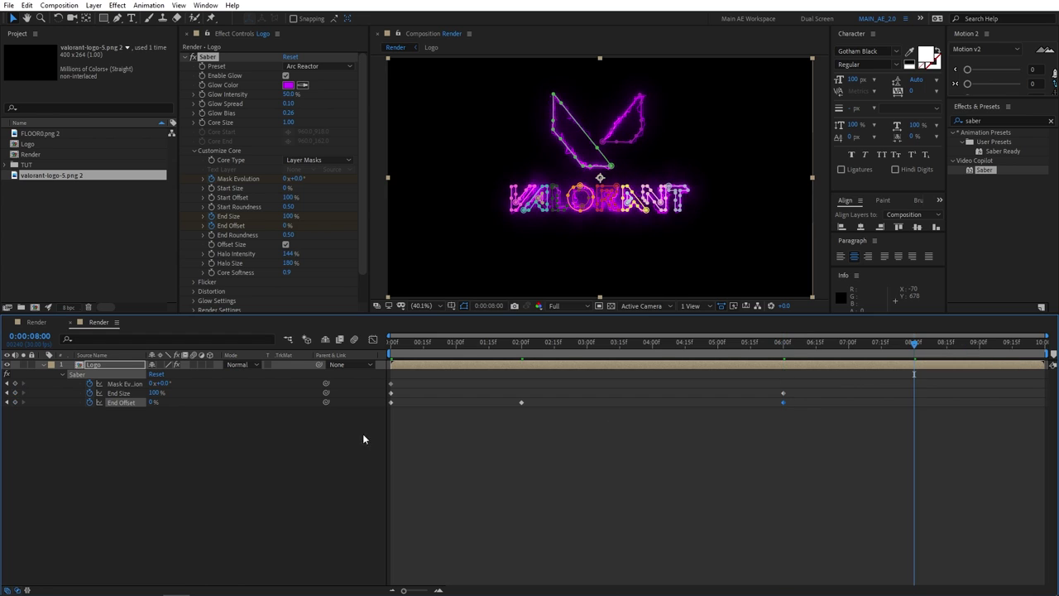
left_click(154, 402)
type("100")
key("Return")
left_click(153, 392)
type("0")
key("Return")
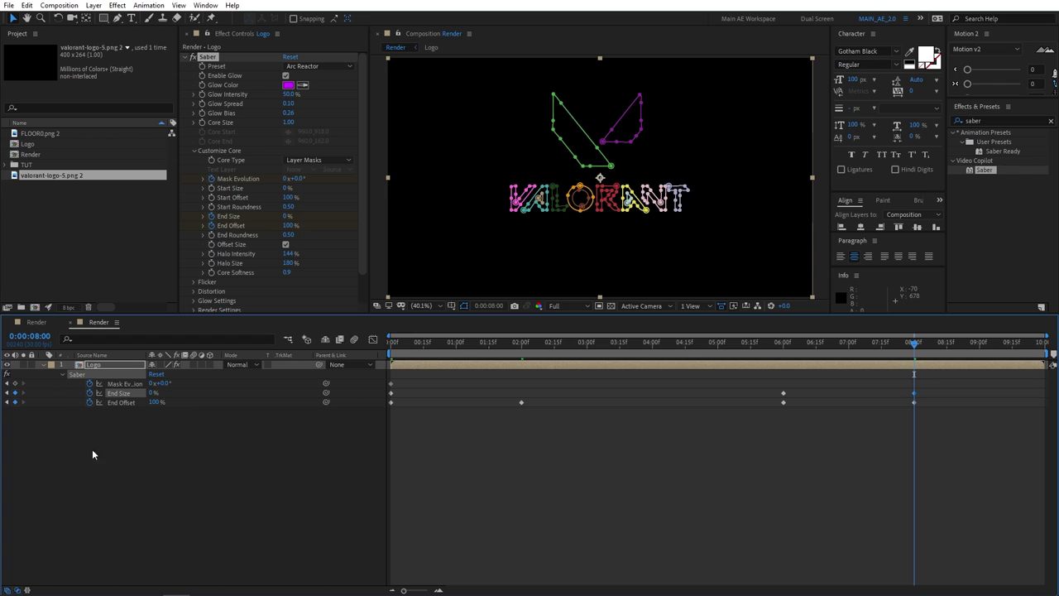
left_click(153, 384)
key("Return")
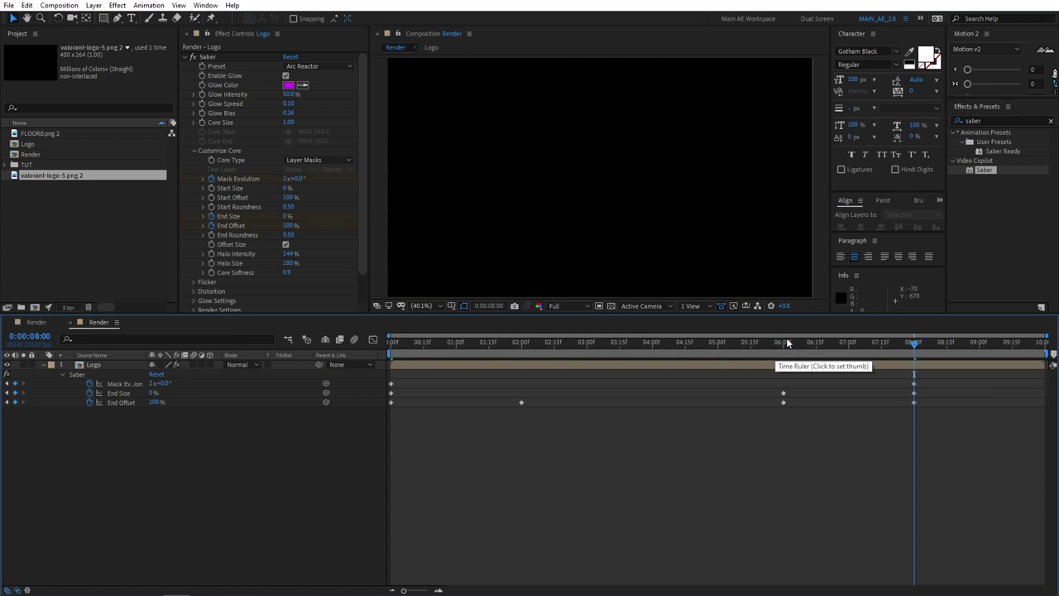
Step: Lower the preview resolution to Third and play the animation from the start
left_click_drag(787, 340, 430, 343)
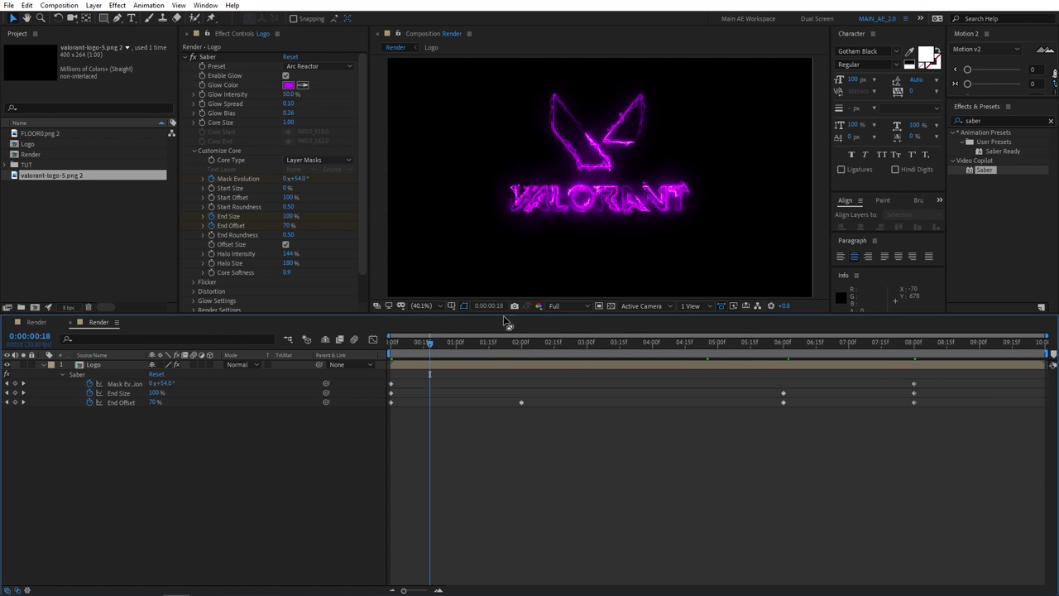
left_click(563, 306)
left_click(568, 356)
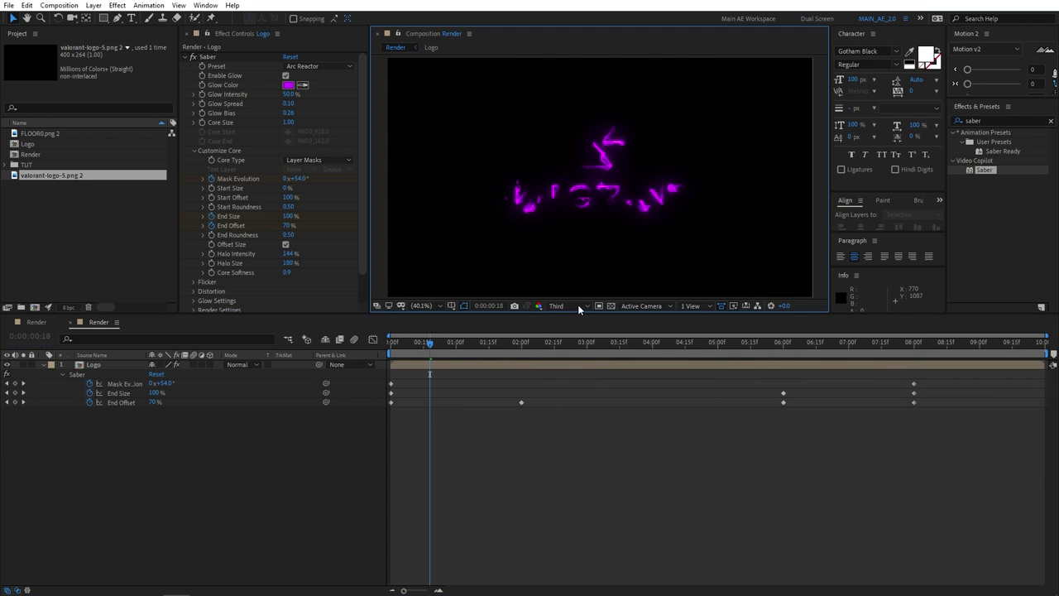
left_click(393, 348)
key("space")
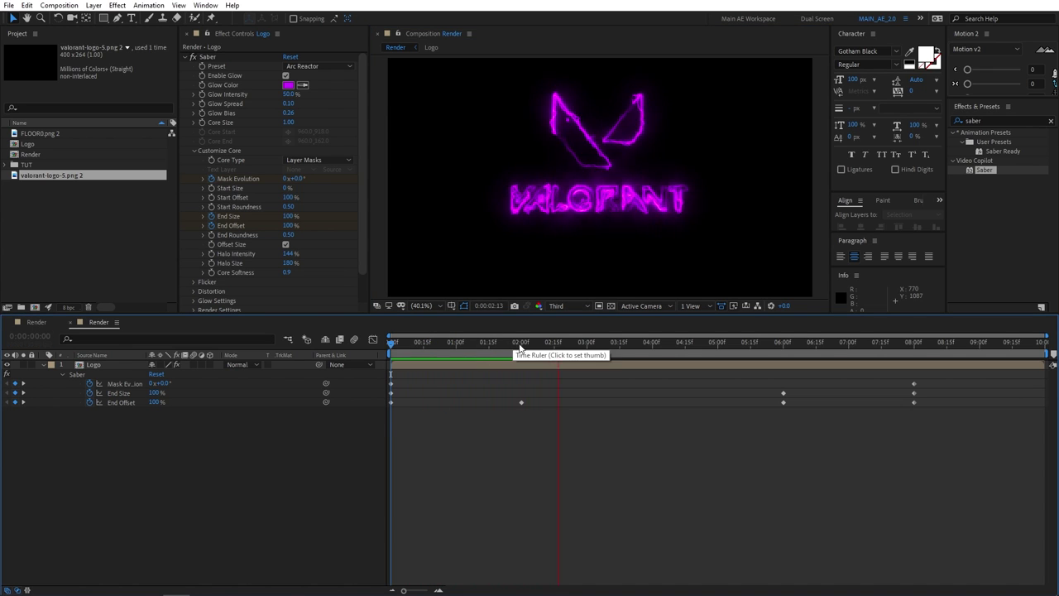
mouse_move(719, 349)
left_mouse_down()
mouse_move(673, 352)
mouse_move(901, 348)
mouse_move(735, 347)
left_mouse_up()
Step: Apply Easy Ease to the 8 s and 2 s keyframes, then preview again
left_click_drag(940, 375, 897, 418)
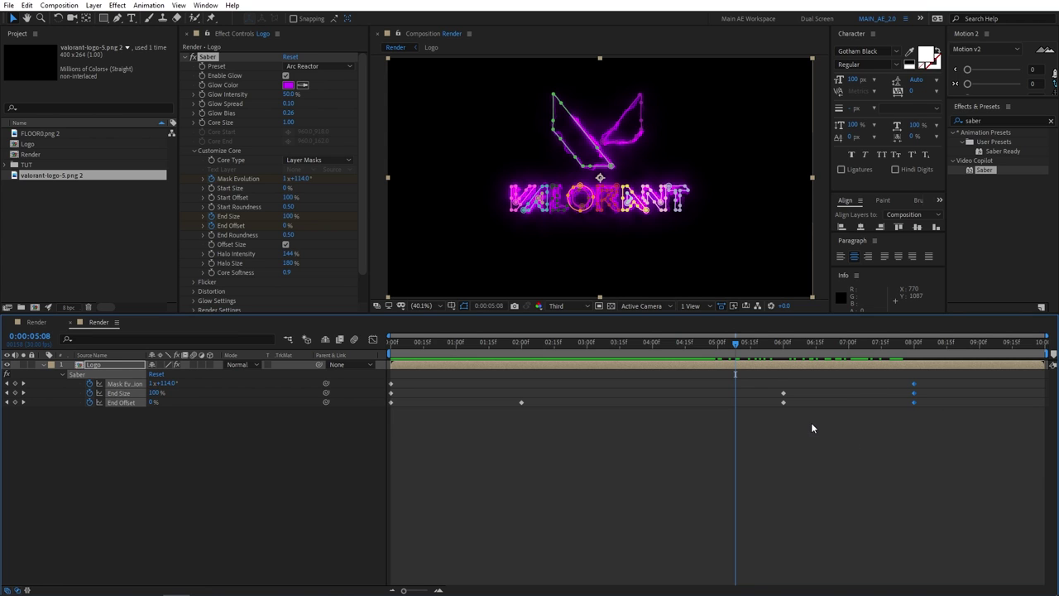
key("F9")
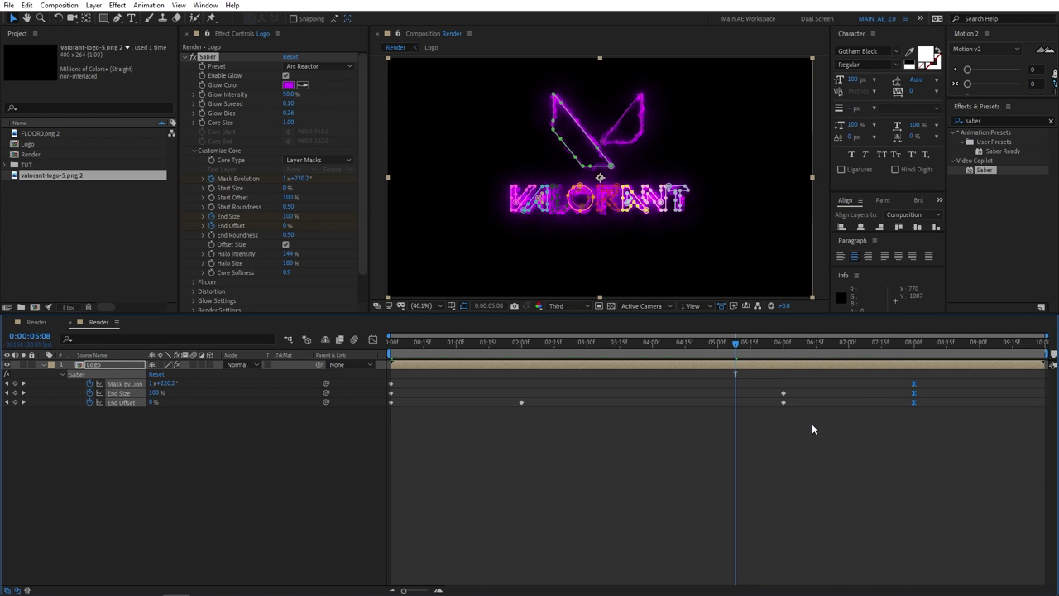
left_click(522, 402)
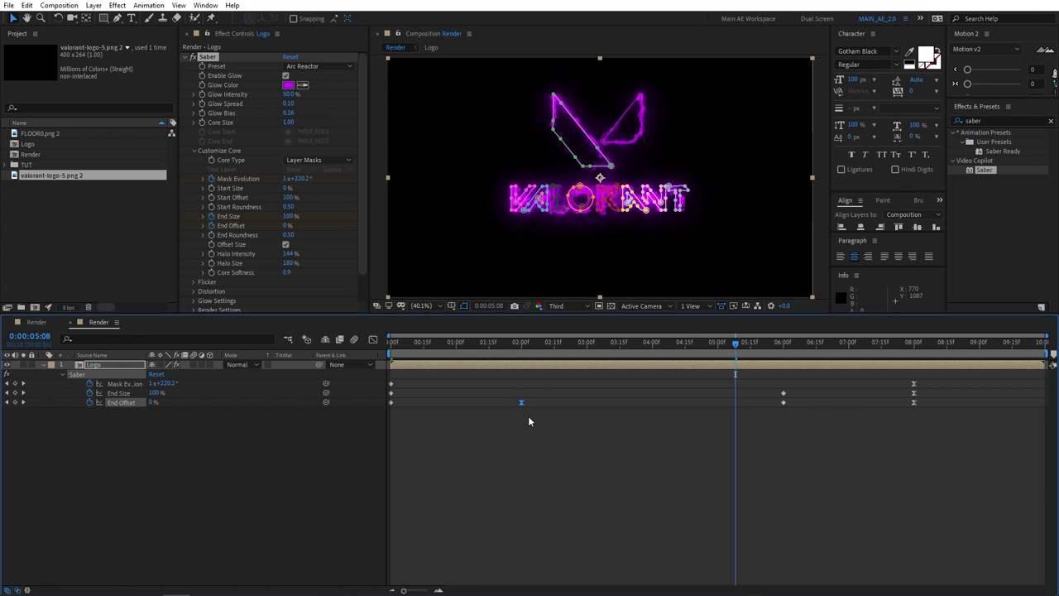
left_click(528, 416)
key("j")
key("space")
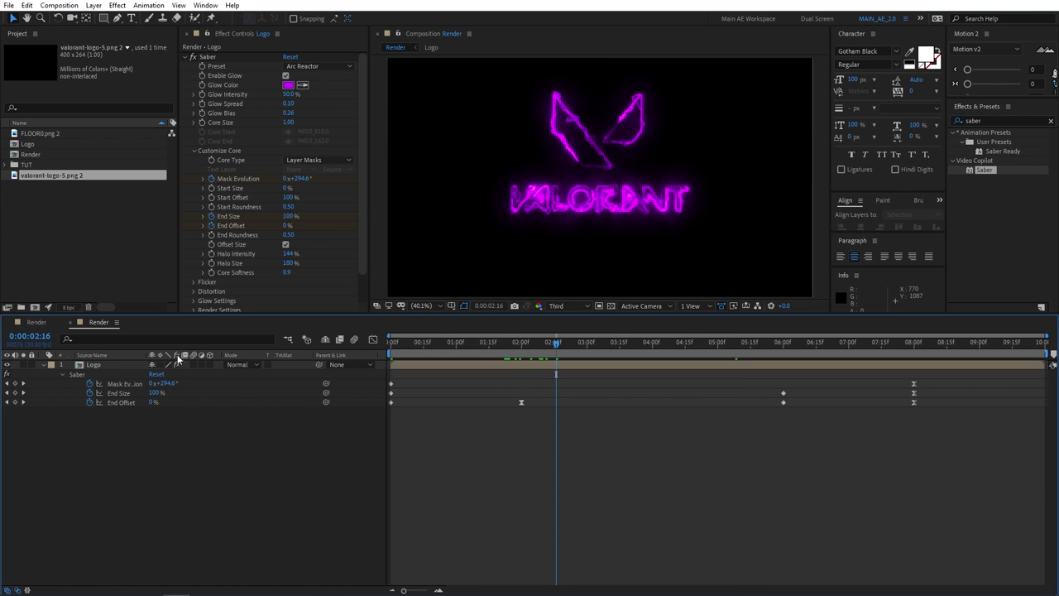
key("u")
left_click_drag(447, 342, 577, 357)
key("space")
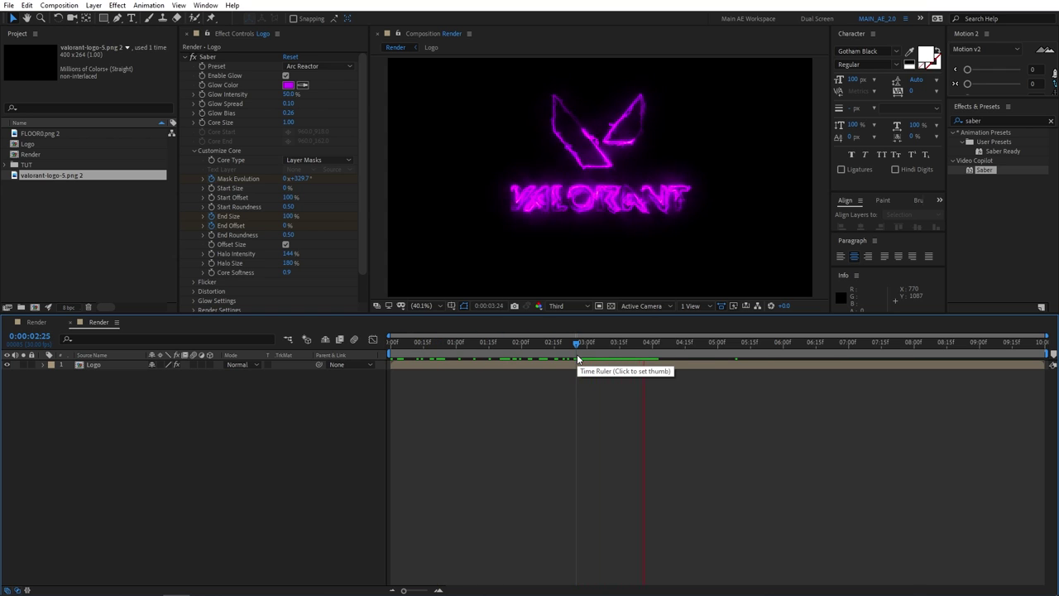
Step: Stop playback and turn on the Logo layer's 3D switch
key("space")
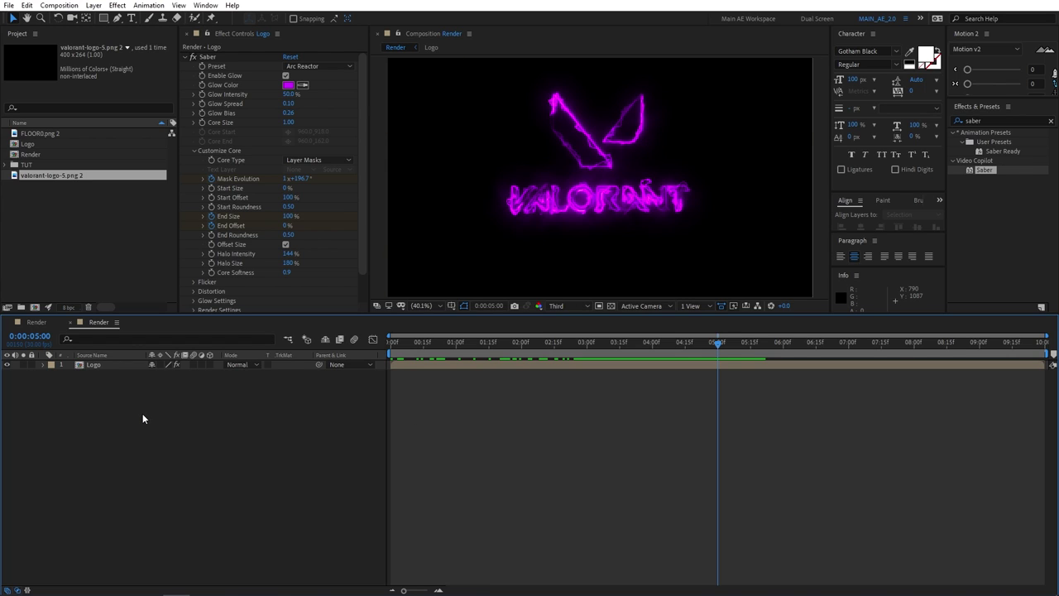
left_click(99, 364)
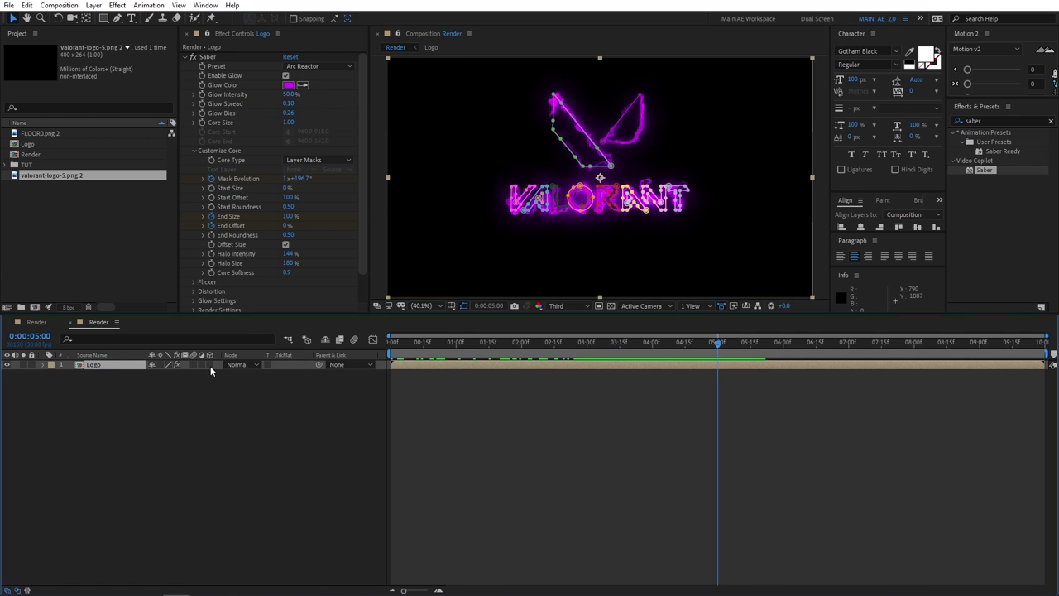
left_click(210, 365)
left_click(134, 392)
Step: Duplicate the Logo layer and rename the second copy Reflection
left_click(102, 366)
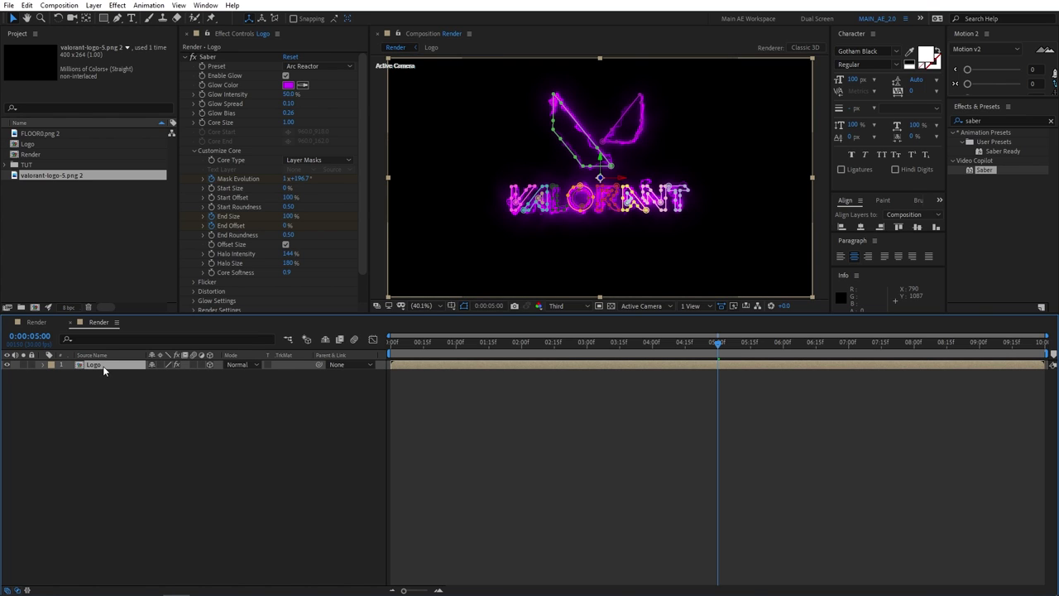
key("ctrl+d")
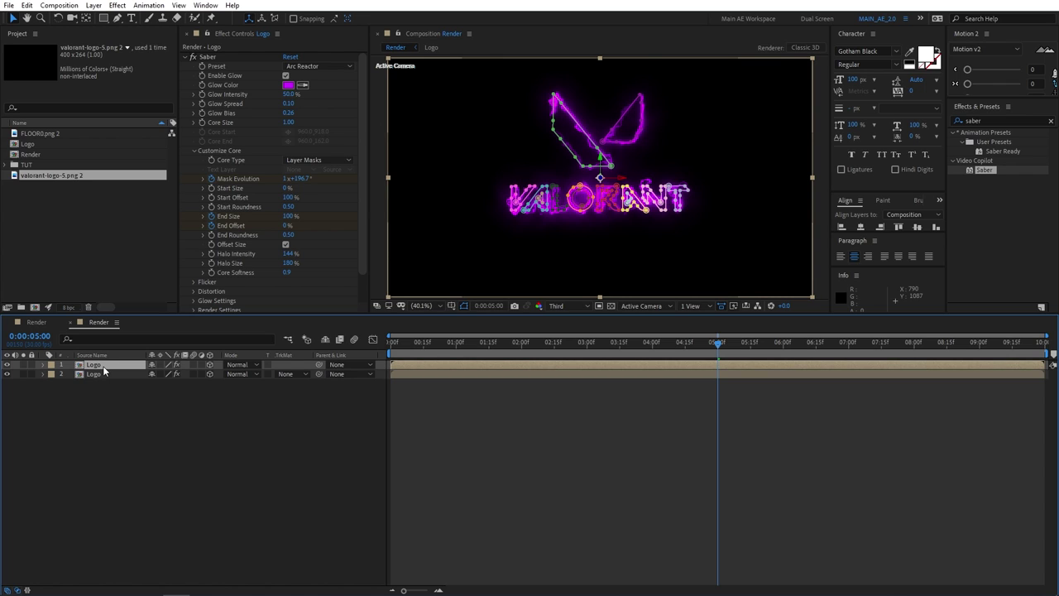
left_click(91, 375)
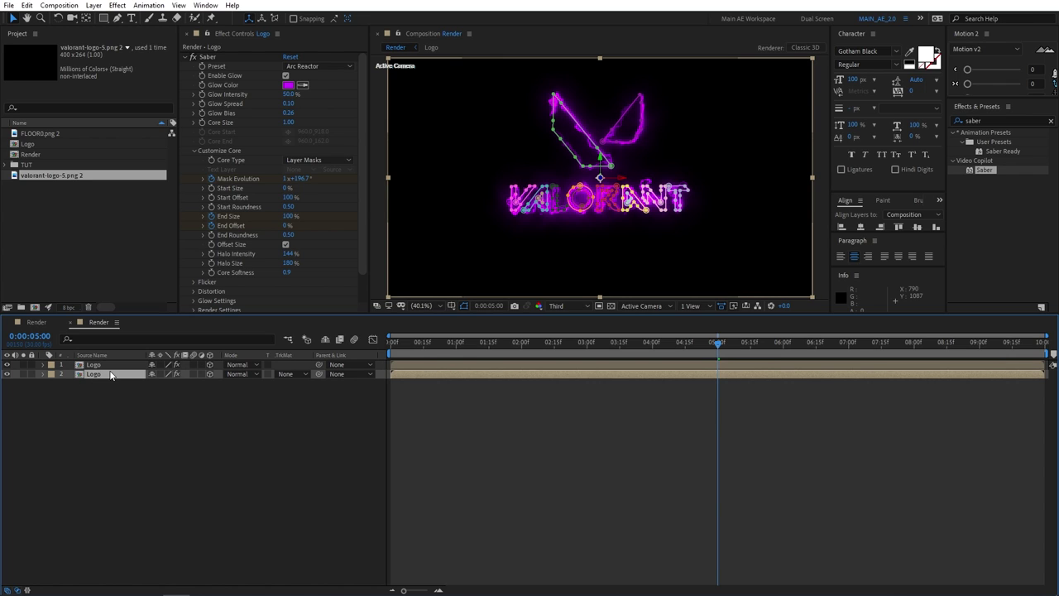
key("Return")
Step: Name the copy Reflection, flip it upside down on X, and move it below the logo
type("Reflection")
left_click(170, 473)
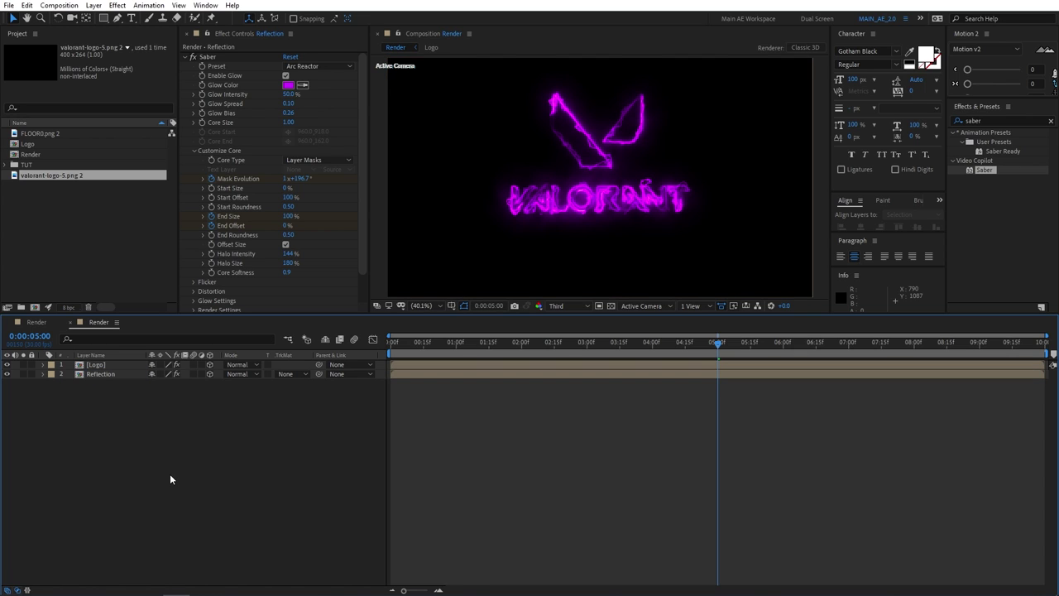
left_click(96, 375)
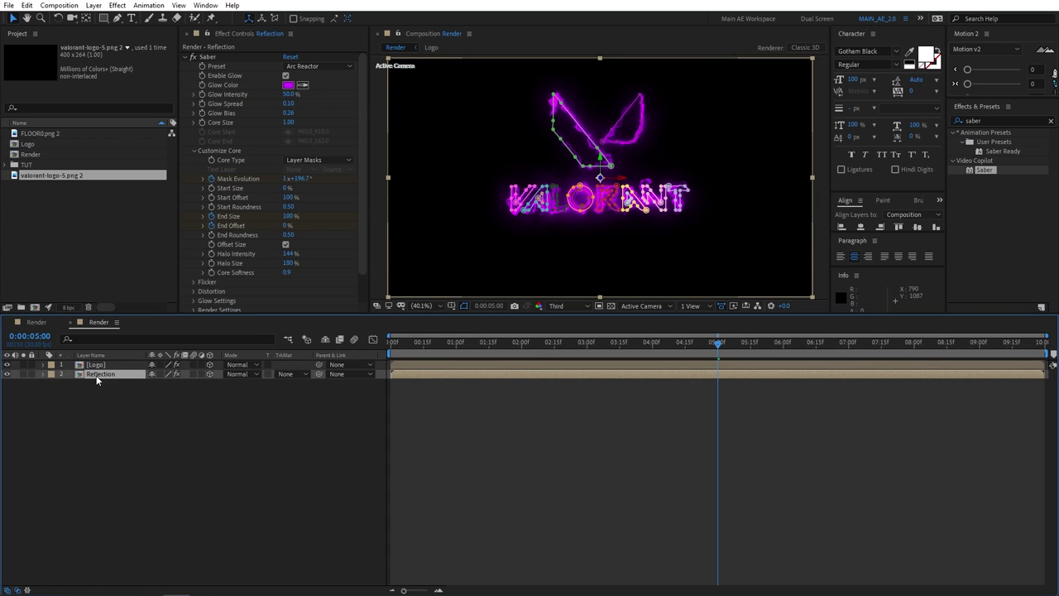
left_click(58, 18)
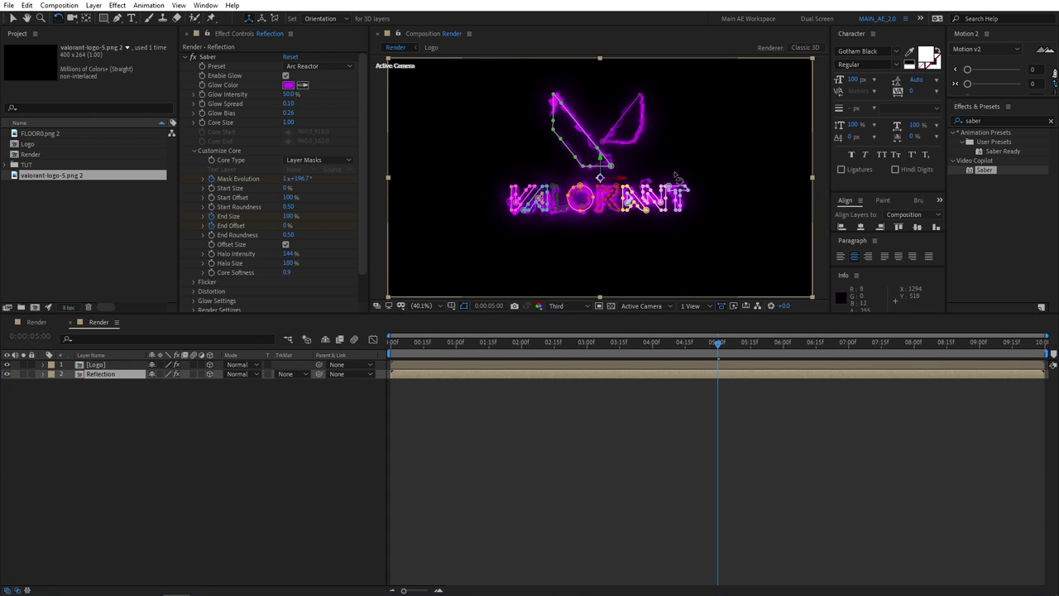
left_click_drag(647, 155, 647, 188)
key("v")
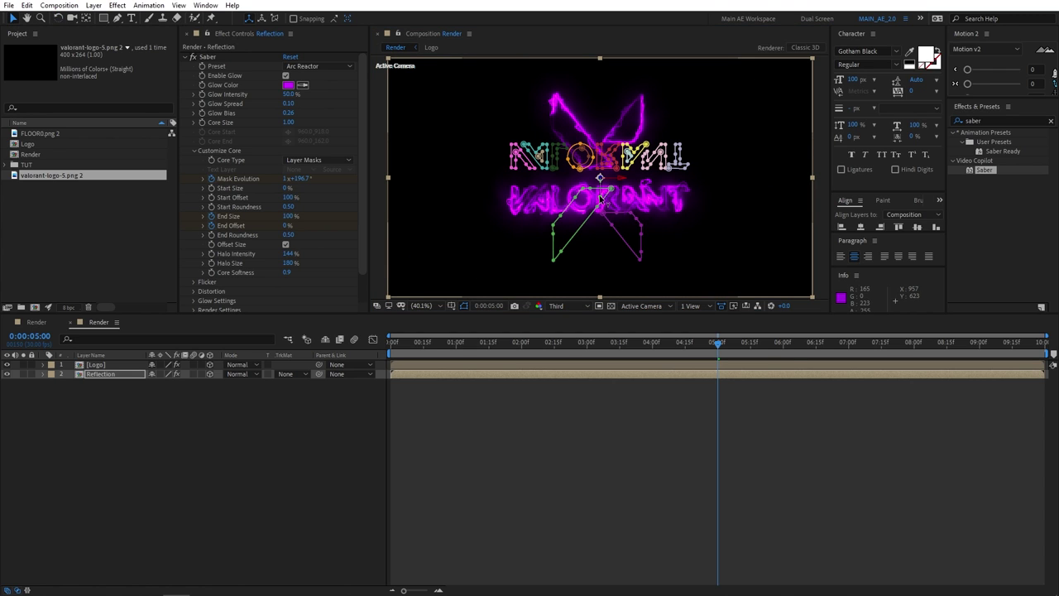
left_click_drag(601, 196, 612, 331)
Step: Set both the Logo and Reflection layers to Screen blending mode
left_click(480, 217)
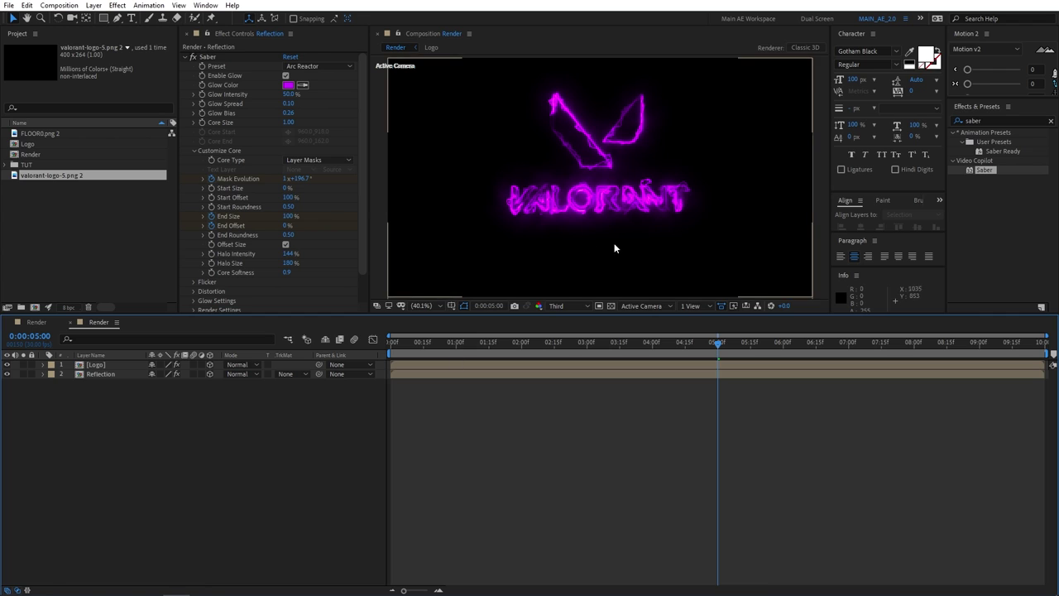
left_click(101, 365)
left_click(101, 374, "shift")
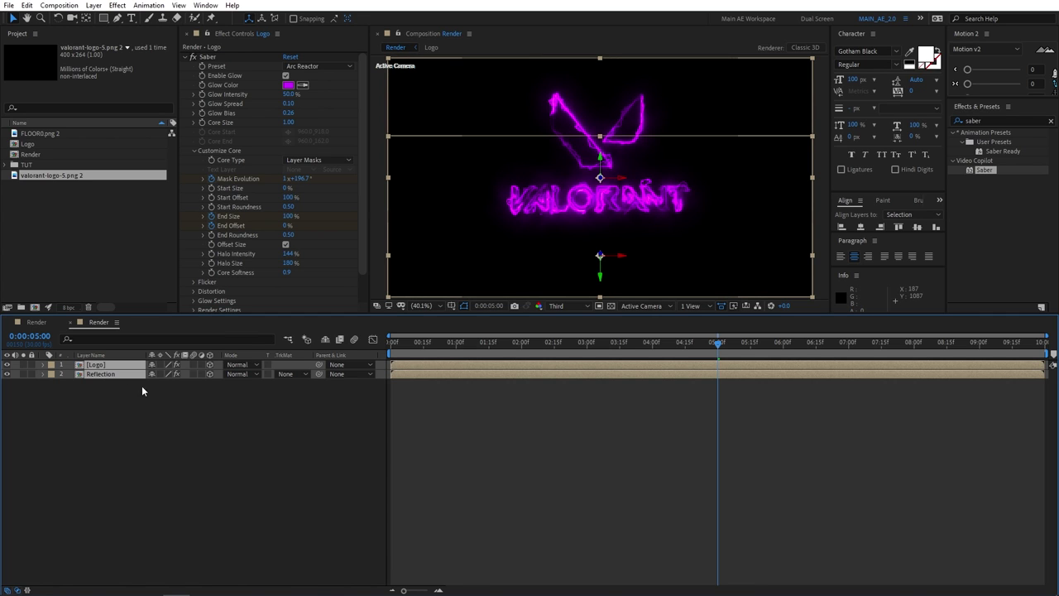
left_click(240, 365)
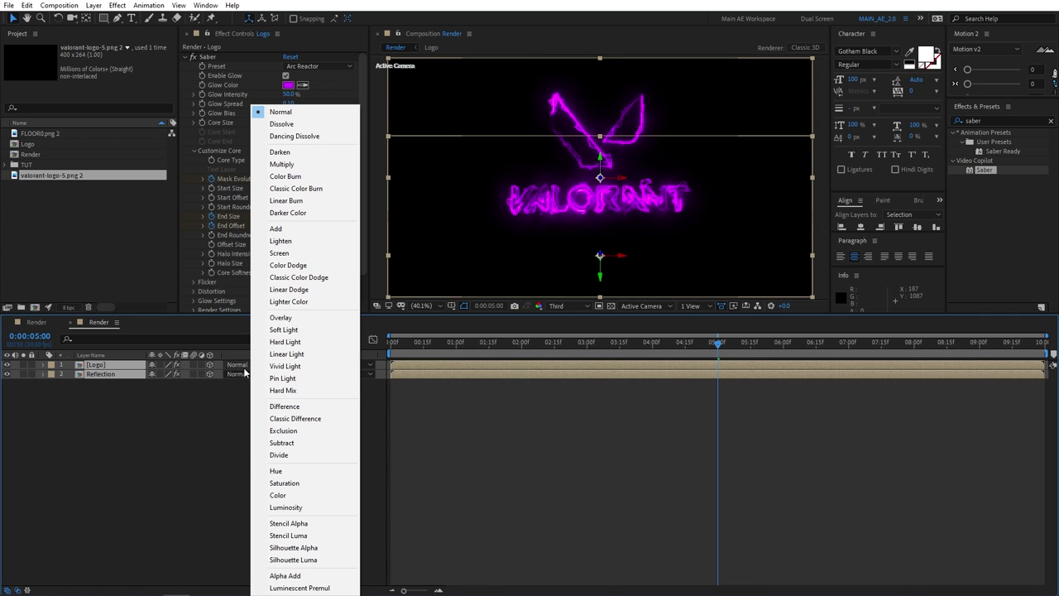
left_click(287, 257)
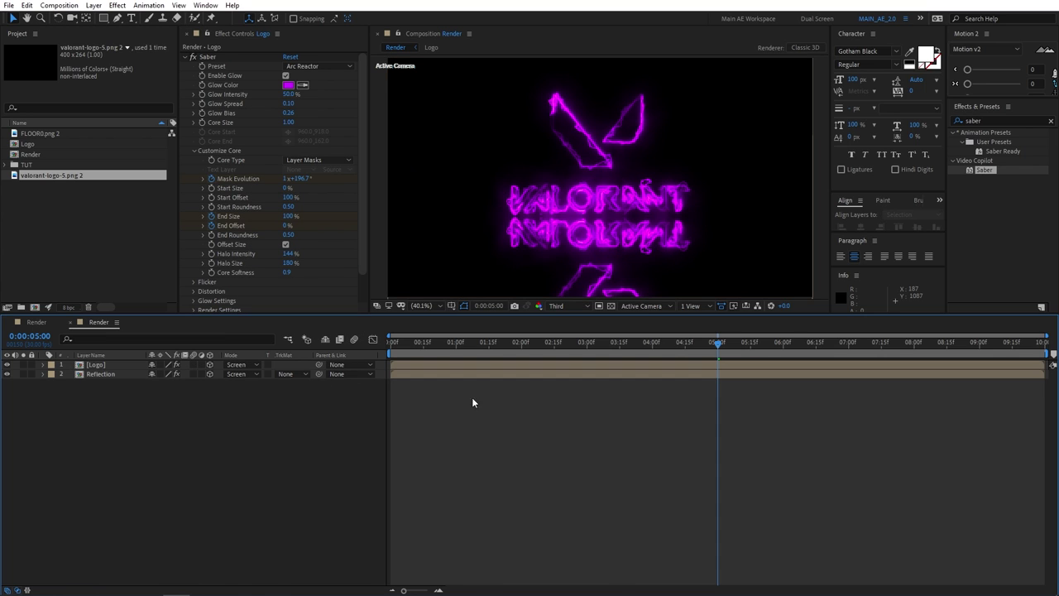
Step: Scrub through the logo animation, park at 0:00:02:09, and select FLOOR0.png 2 in the Project panel
left_click(672, 341)
left_click_drag(658, 348, 709, 344)
left_click_drag(629, 351, 483, 351)
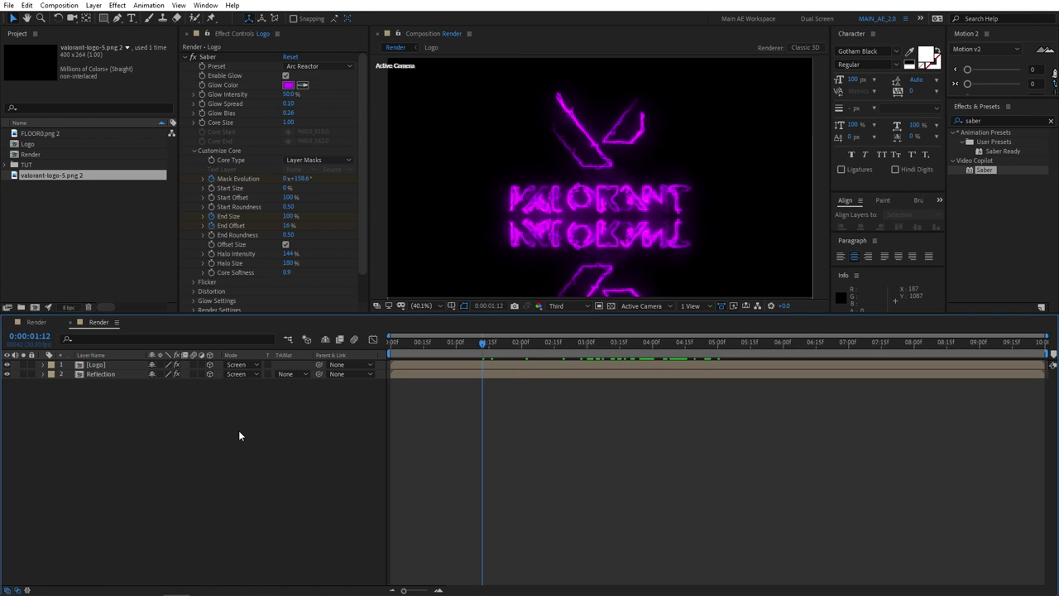
left_click(541, 344)
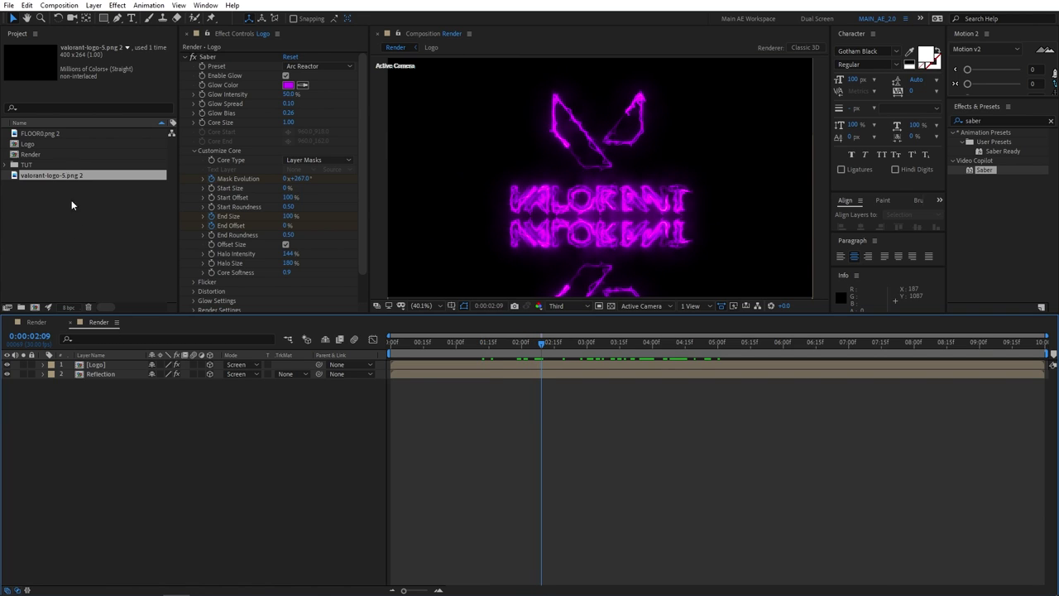
left_click(43, 134)
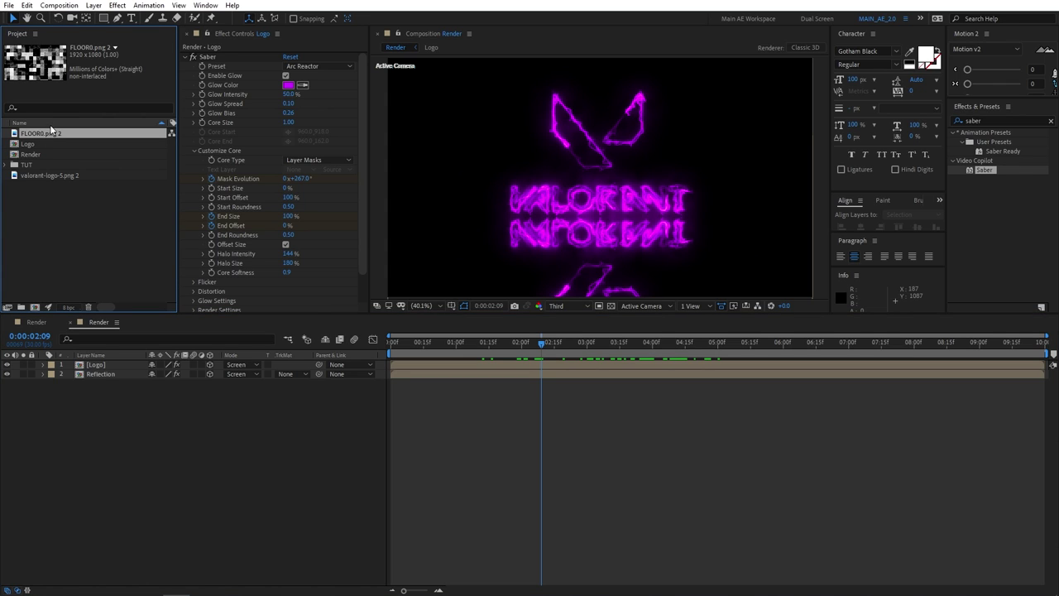
Step: Add FLOOR0.png 2 to the composition and make it a 3D layer
left_click_drag(48, 133, 107, 401)
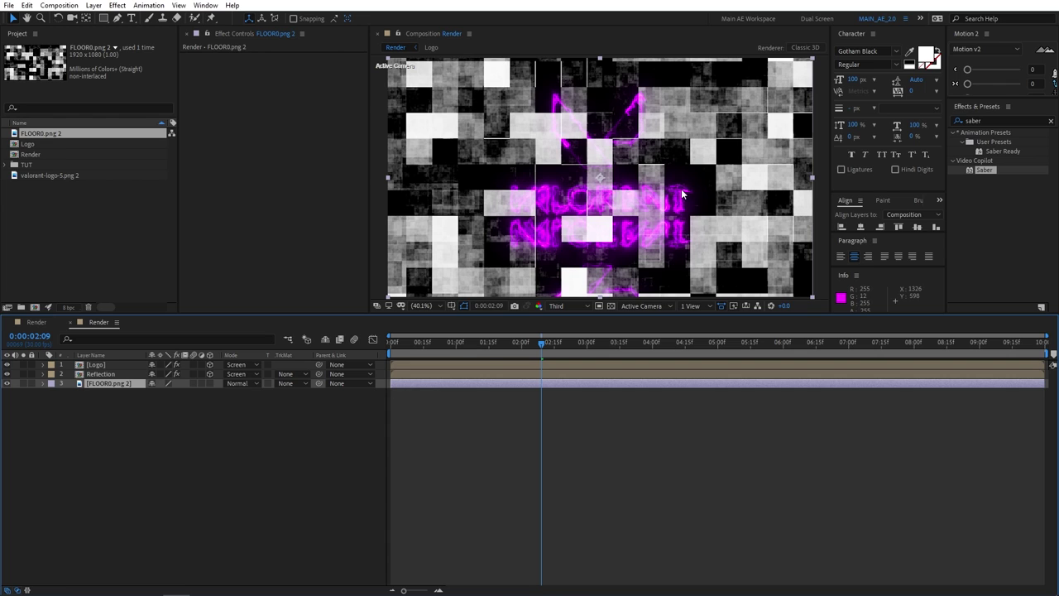
left_click(65, 418)
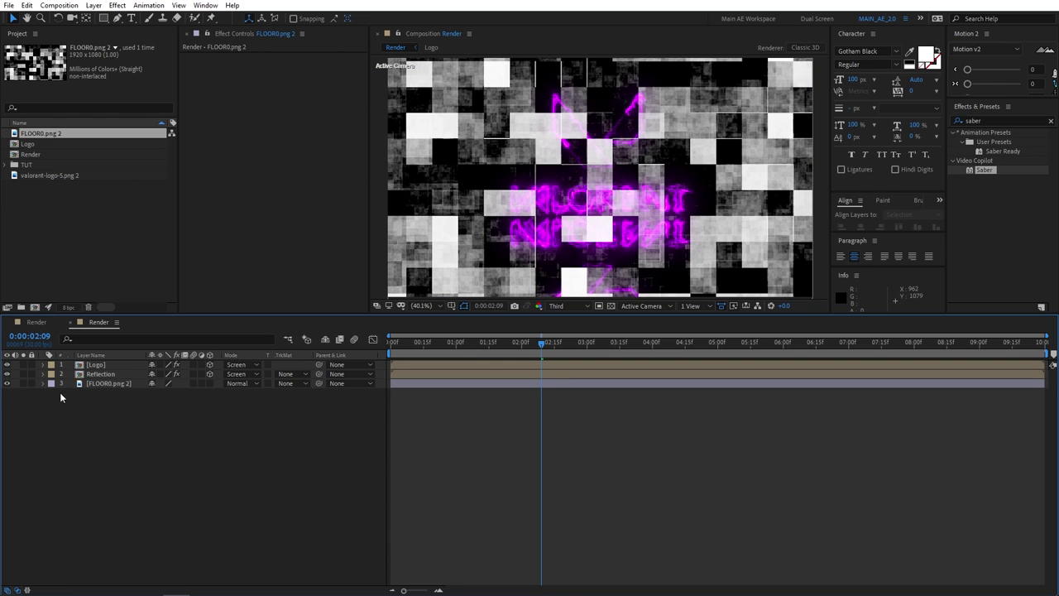
left_click(109, 383)
left_click(126, 439)
left_click(109, 385)
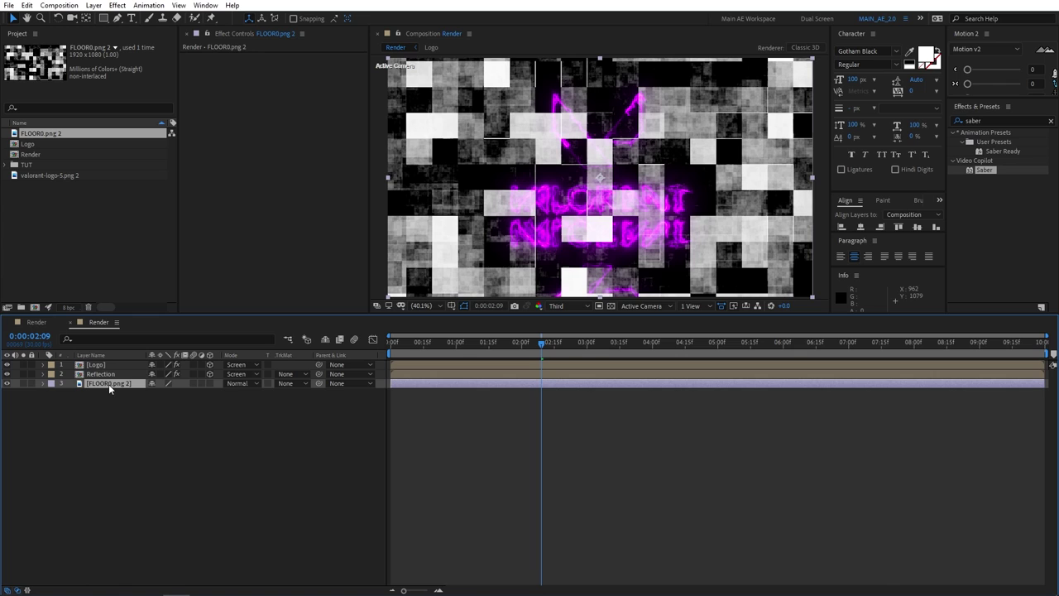
left_click(210, 383)
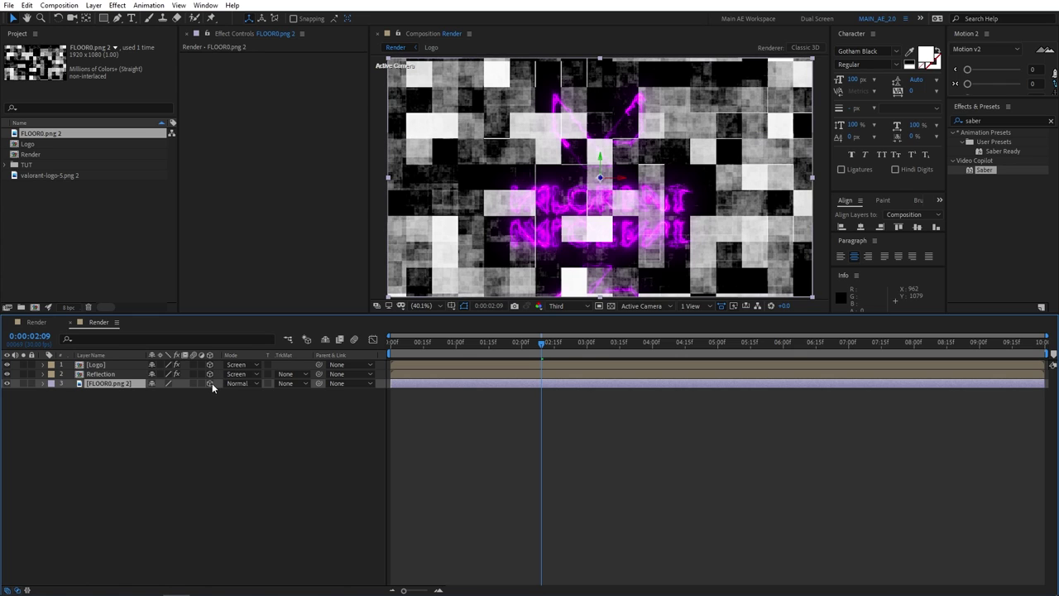
Step: Tilt the floor image flat into perspective and lower it beneath the logo
left_click(59, 20)
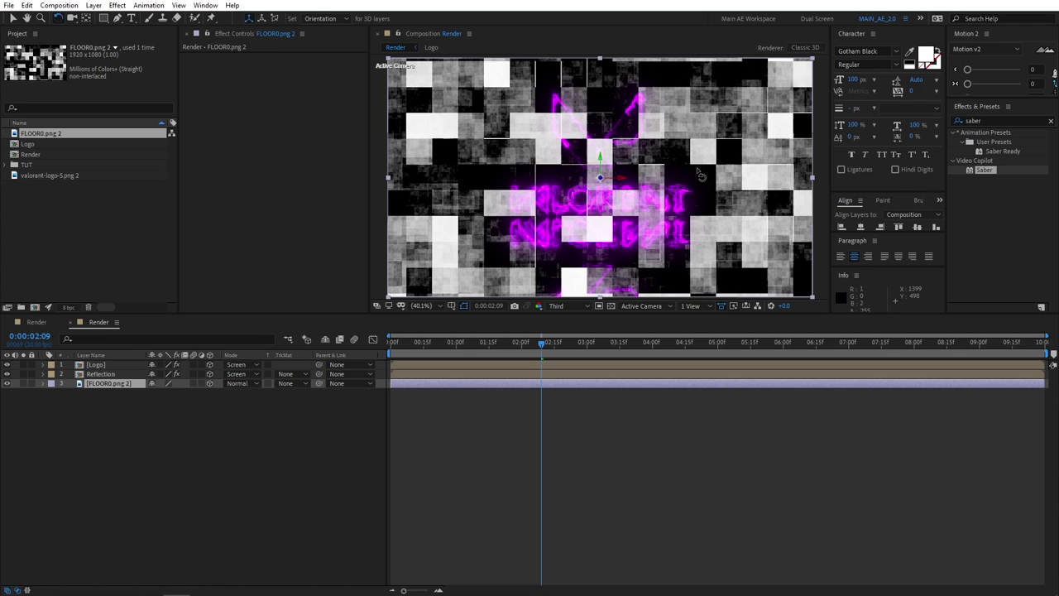
left_click_drag(700, 169, 698, 161)
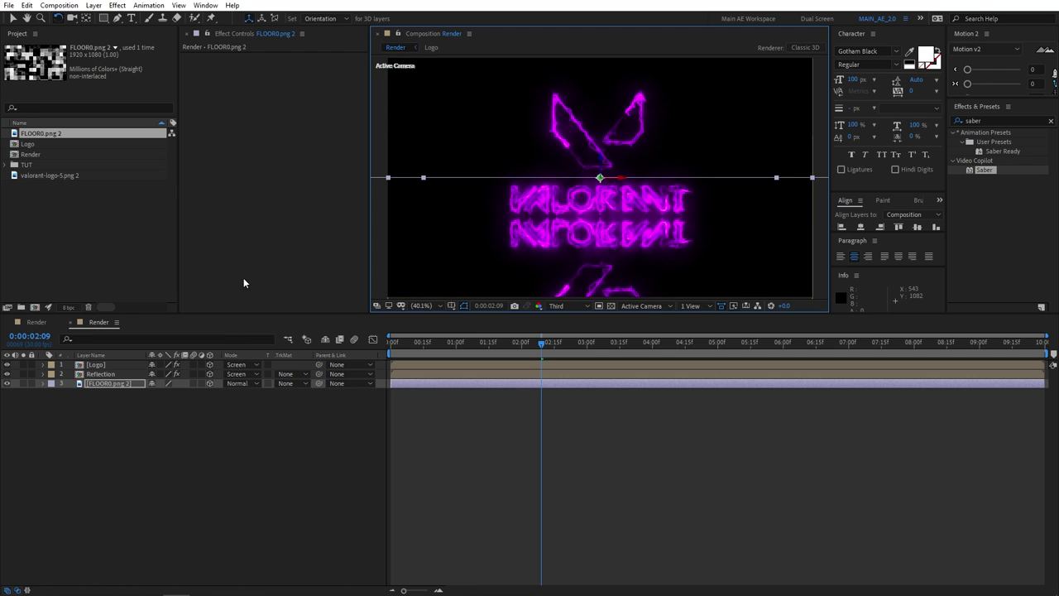
key("v")
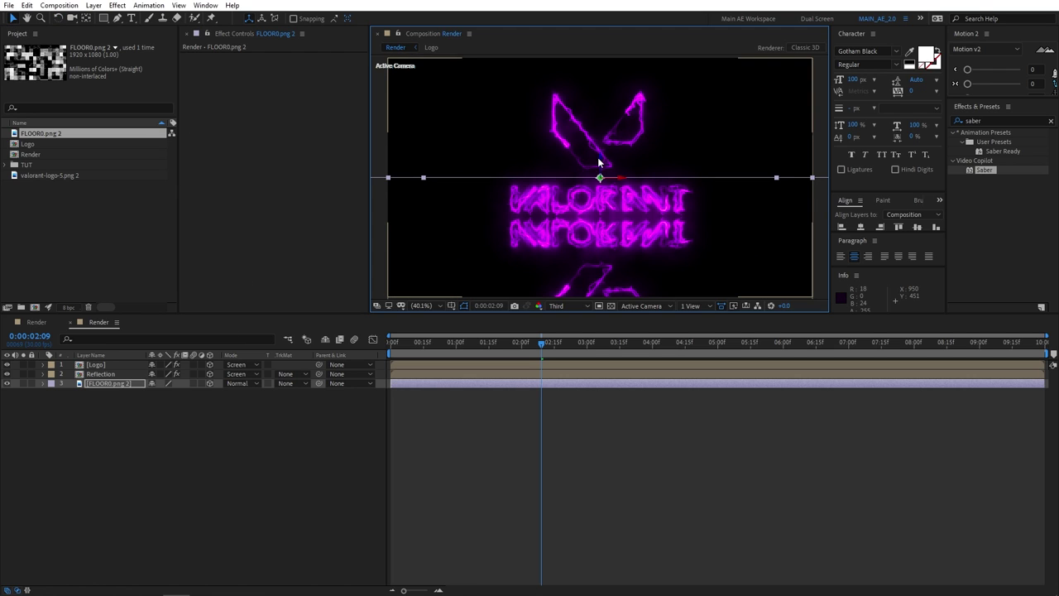
left_click_drag(599, 168, 605, 238)
Step: Add a new Camera 1 layer with its default settings
right_click(103, 426)
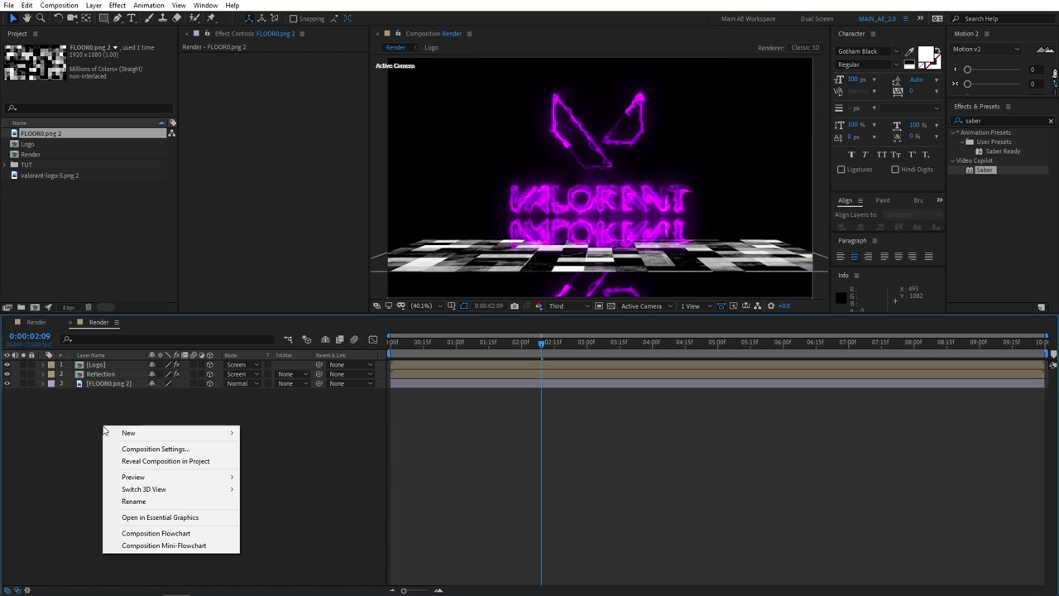
mouse_move(217, 435)
left_click(284, 487)
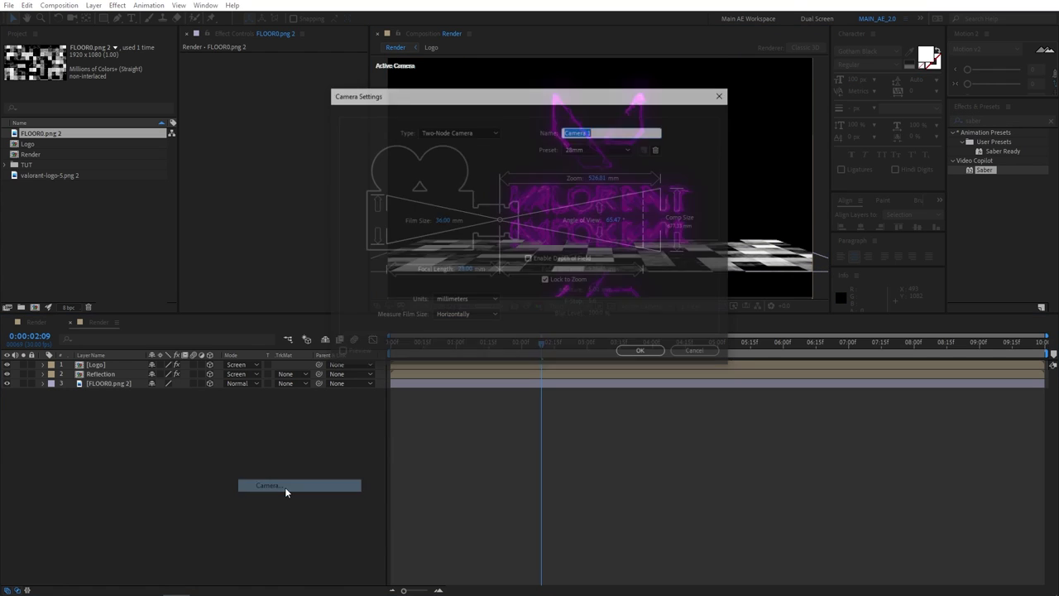
left_click(642, 353)
Step: Raise the FLOOR0.png 2 floor plane slightly under the logo
left_click(224, 457)
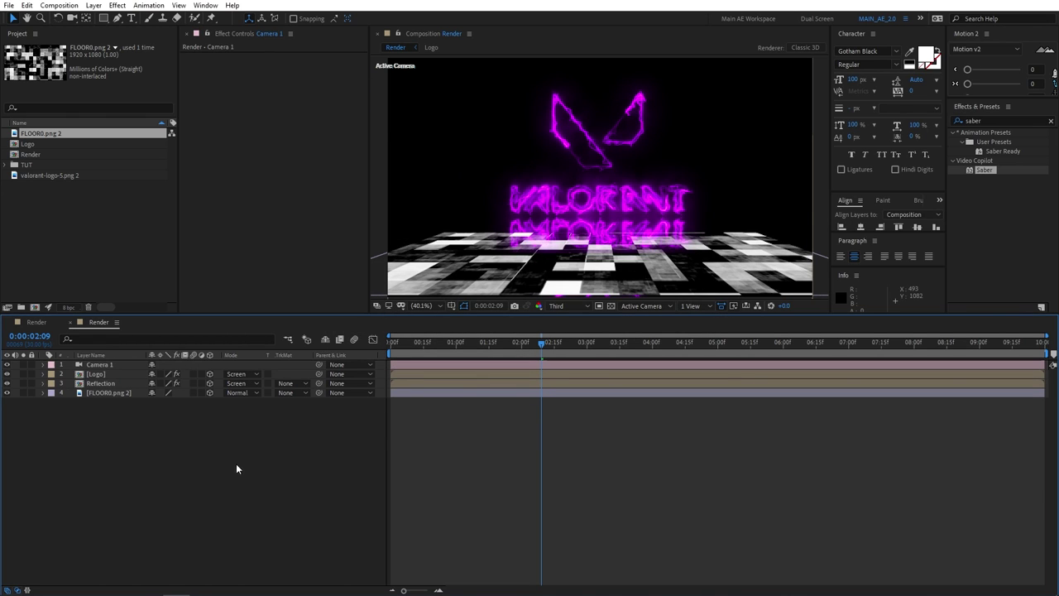
left_click(125, 392)
left_click_drag(598, 244, 601, 221)
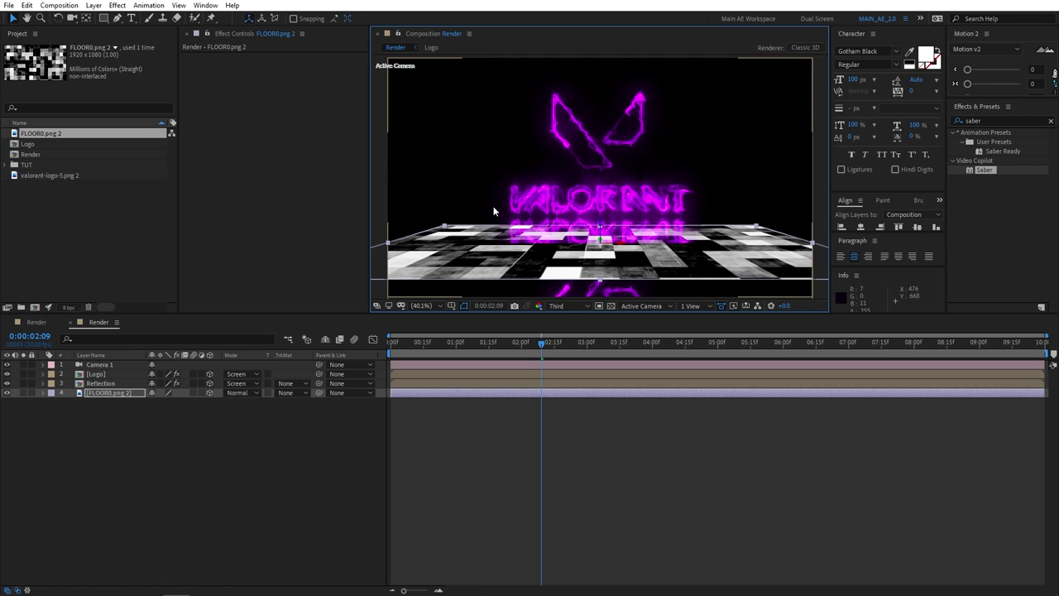
Step: Apply Levels to the FLOOR0.png 2 layer with a gamma of 0.75
left_click(193, 441)
left_click(122, 394)
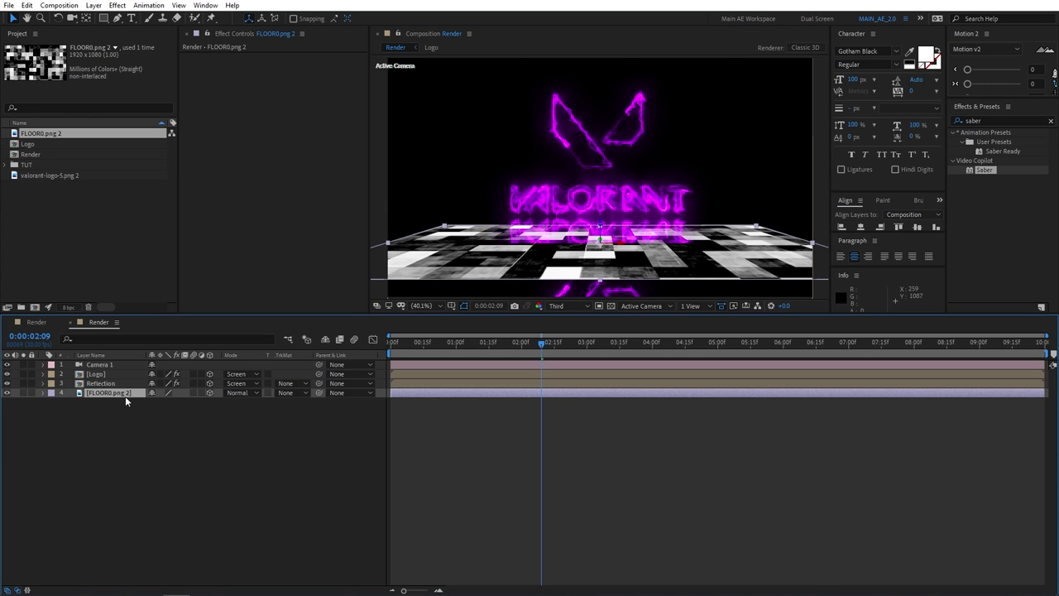
left_click(996, 120)
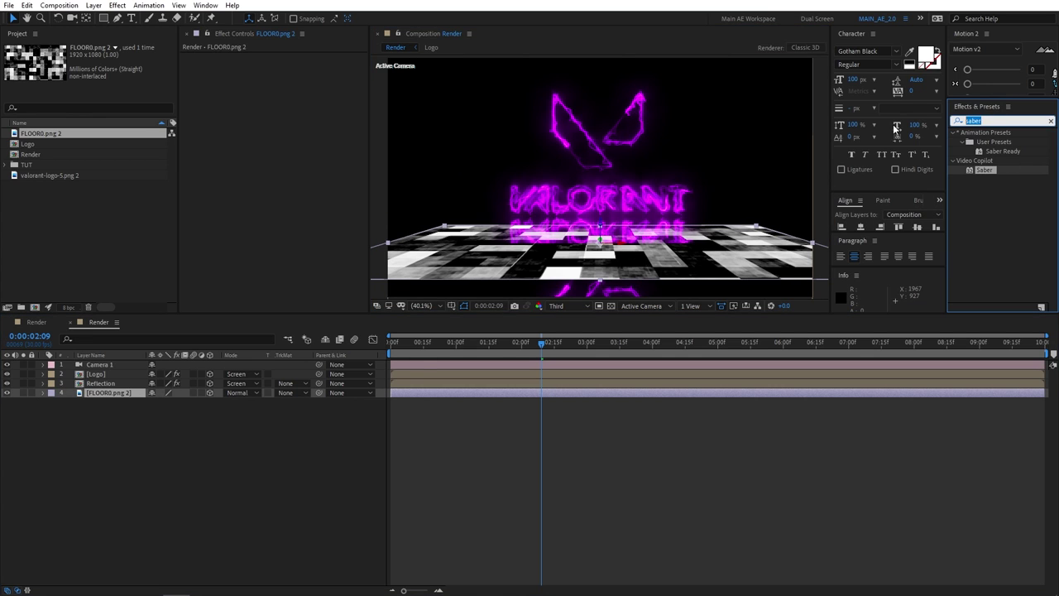
type("levels")
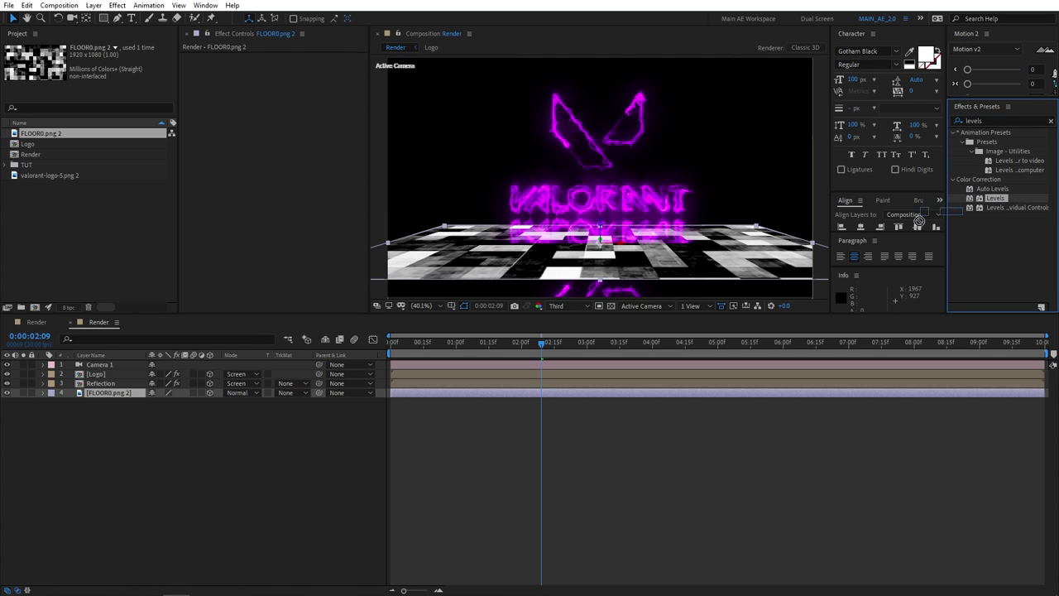
left_click_drag(995, 199, 105, 395)
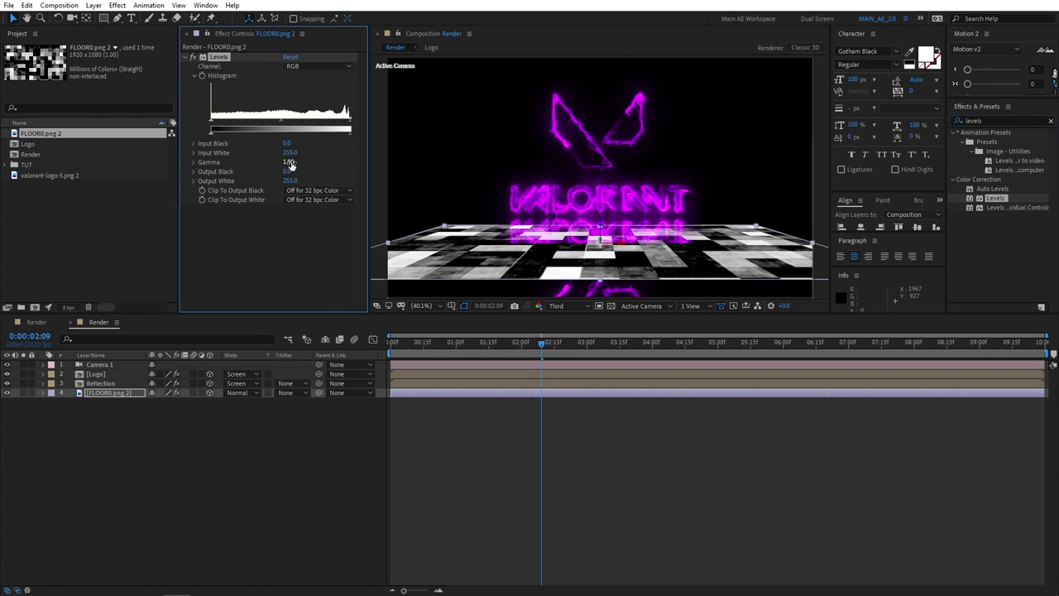
left_click(289, 163)
key("Return")
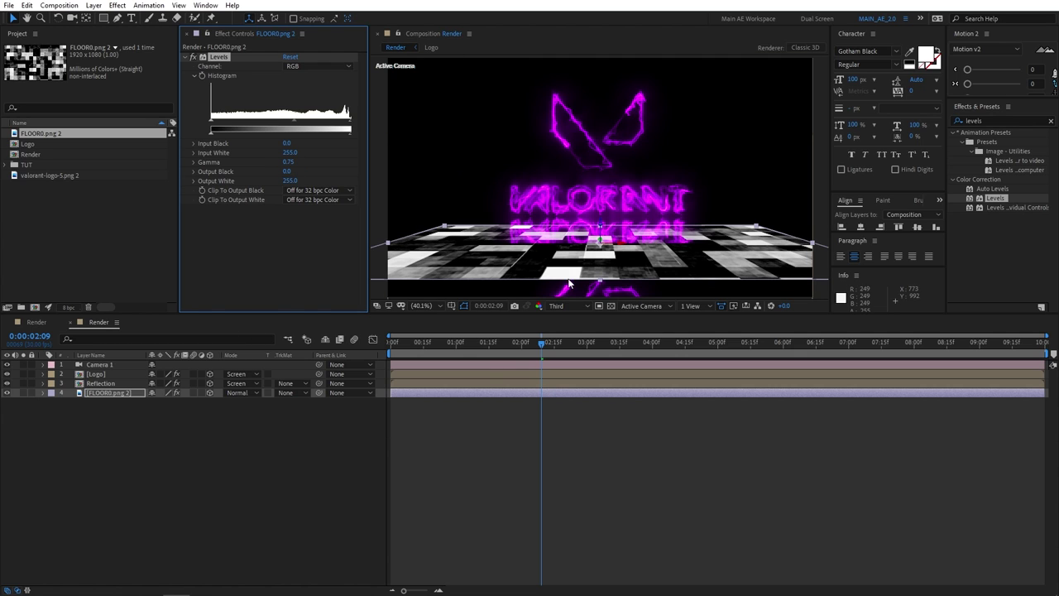
Step: Add Motion Tile to the floor with output width 300 and output height 500
left_click(212, 468)
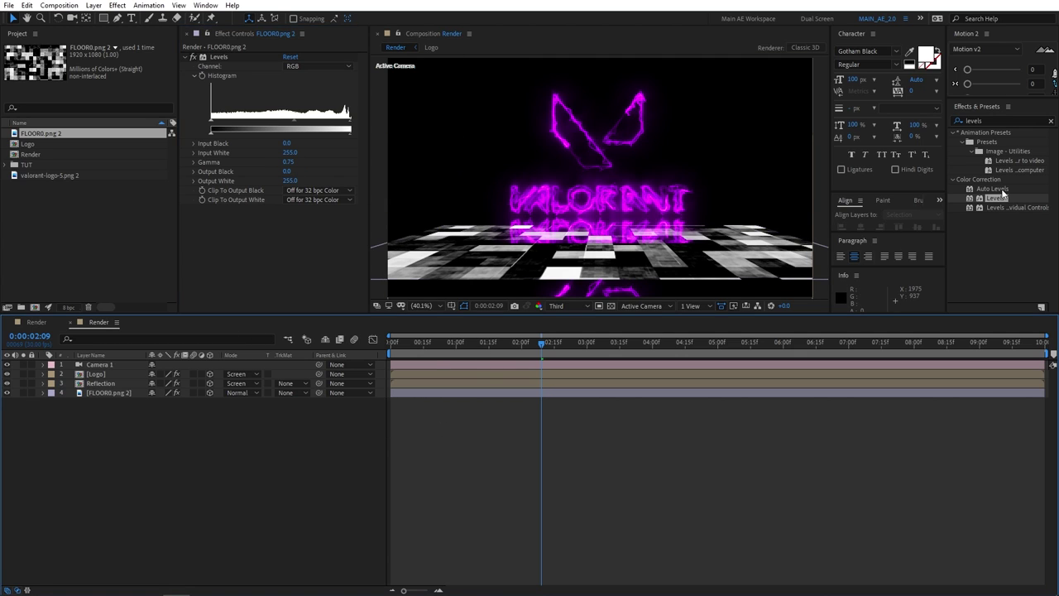
left_click(969, 121)
type("motion")
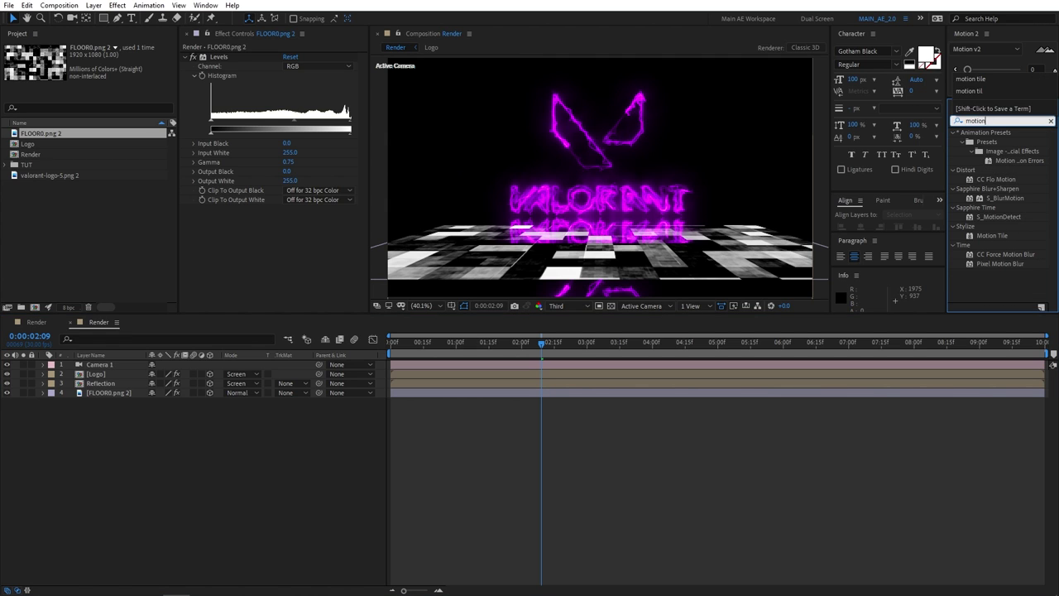
left_click_drag(995, 175, 124, 390)
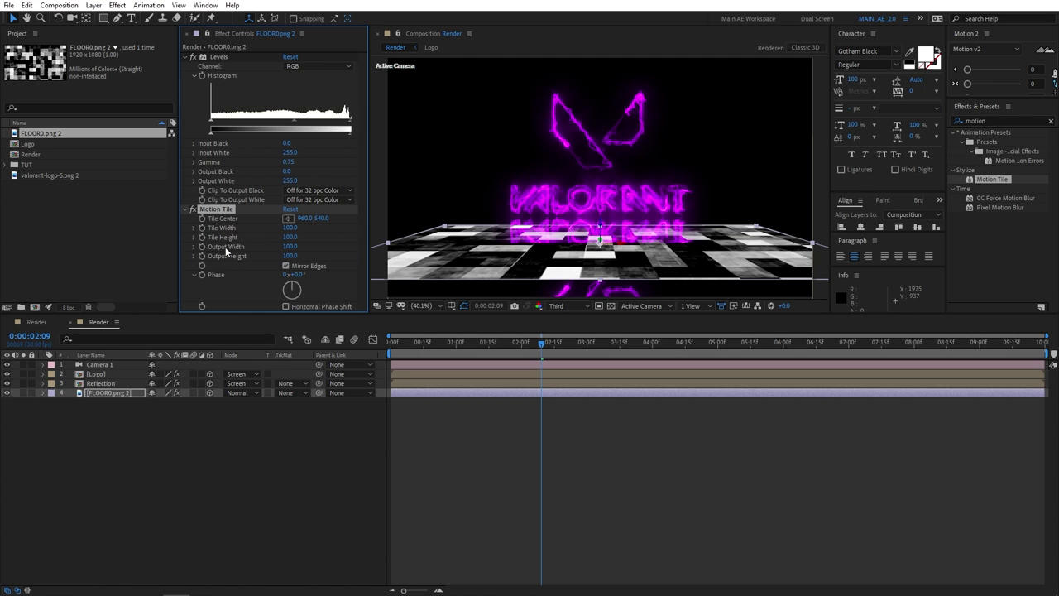
left_click(293, 247)
type("300")
key("Return")
left_click(290, 256)
type("500")
key("Return")
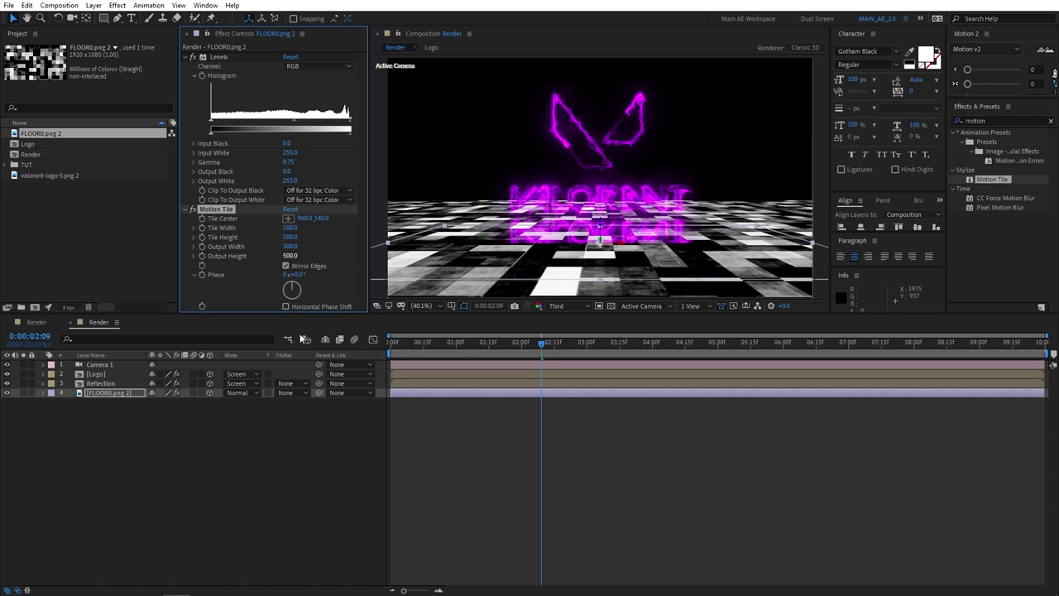
left_click(319, 415)
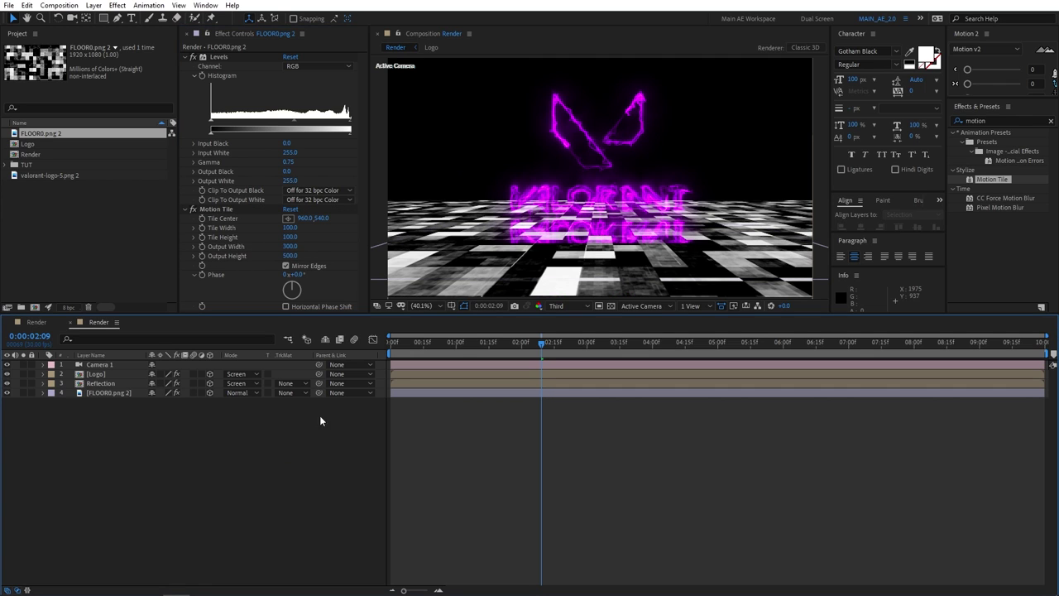
Step: Pre-compose the floor into FLOOR0.png 2 Comp 1 and turn off that layer's visibility
right_click(98, 393)
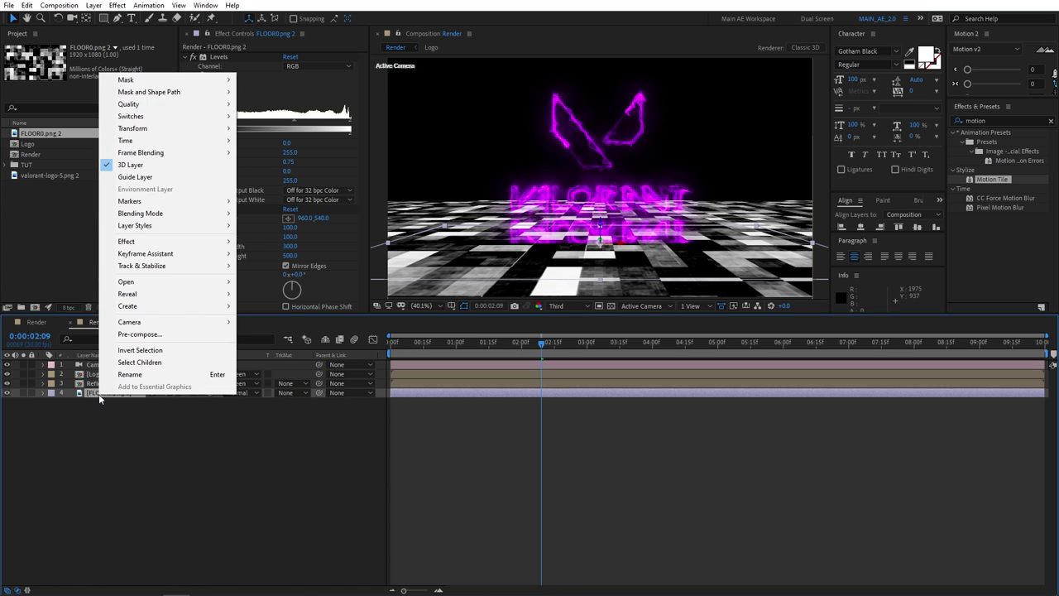
left_click(152, 337)
left_click(157, 174)
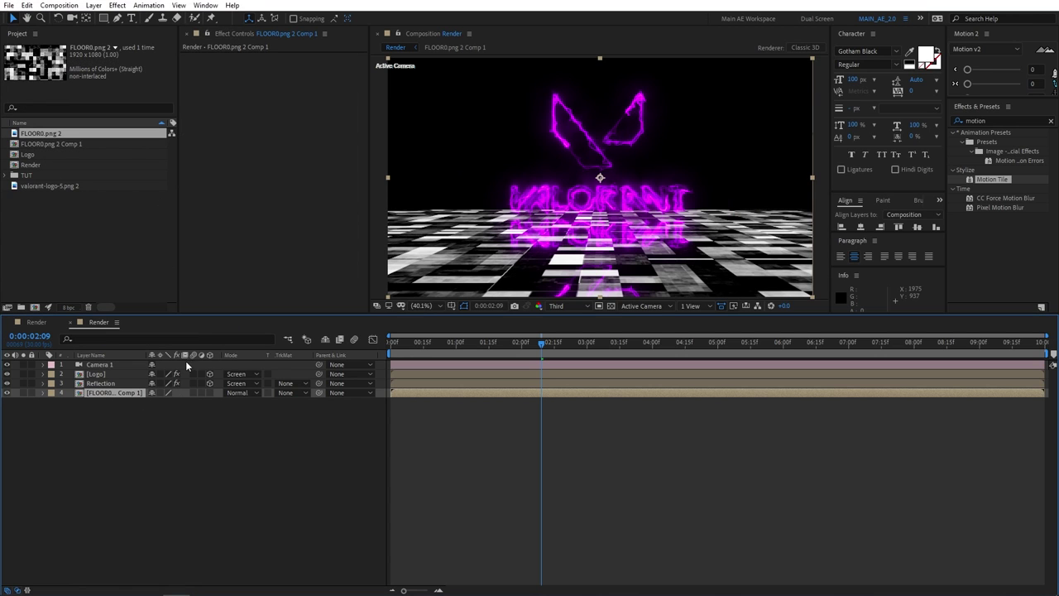
left_click(232, 464)
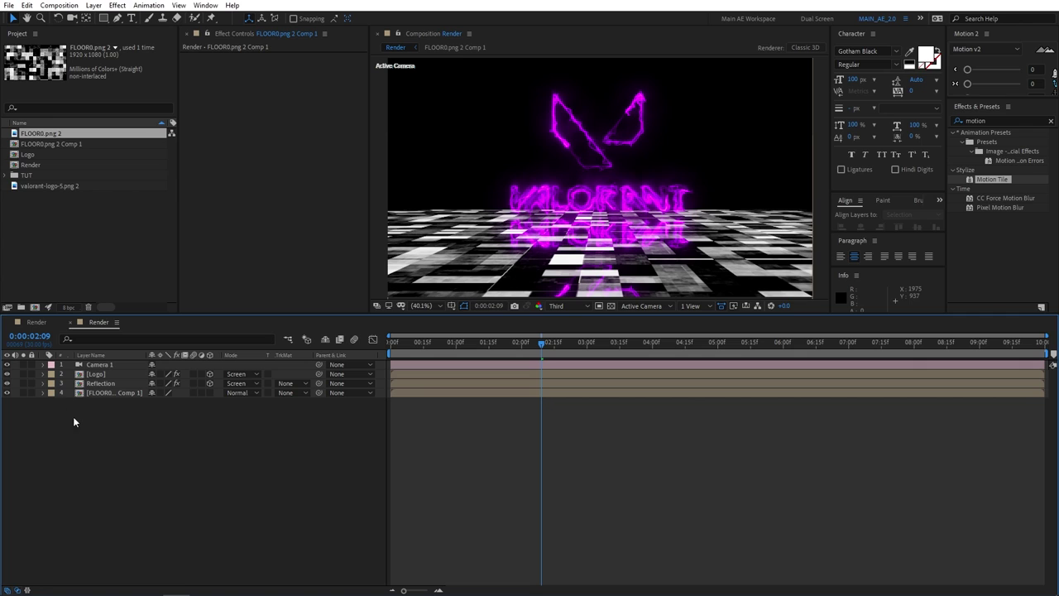
left_click(7, 392)
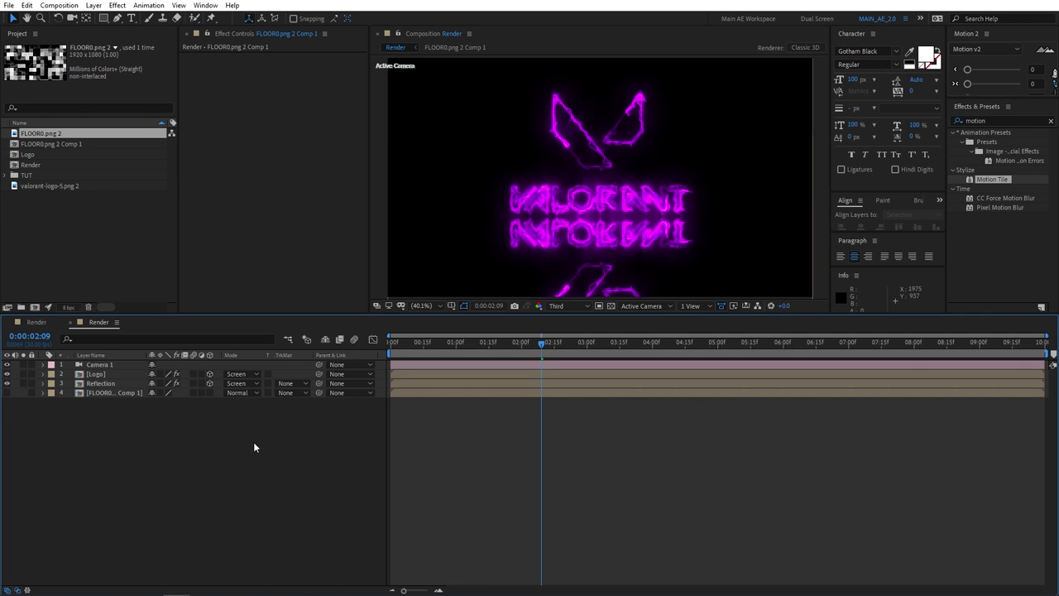
Step: Create an adjustment layer named Compound and place it directly above Reflection
right_click(146, 444)
mouse_move(190, 448)
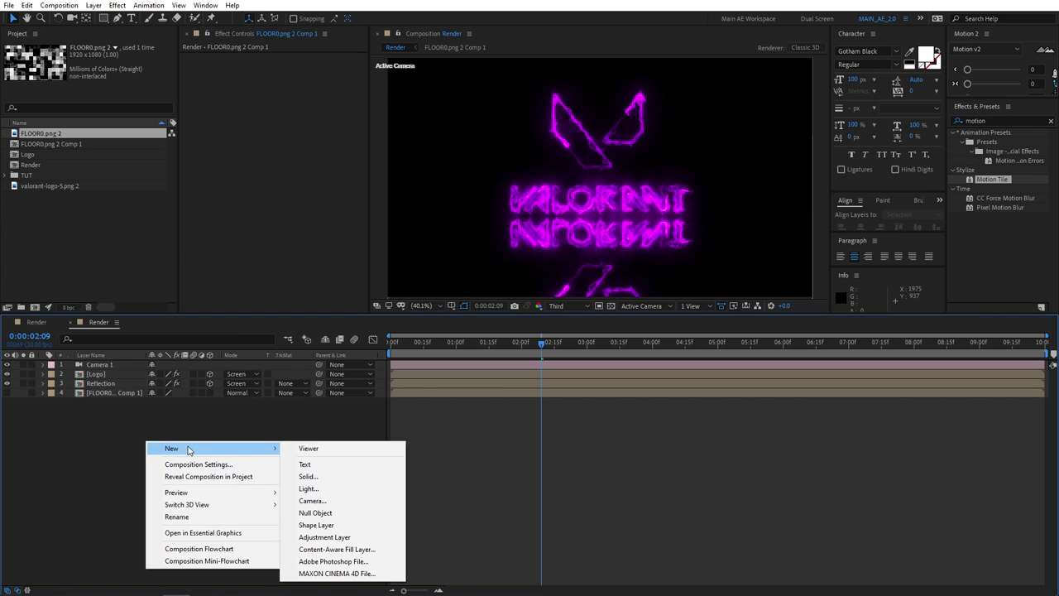
left_click(320, 539)
type("Compound")
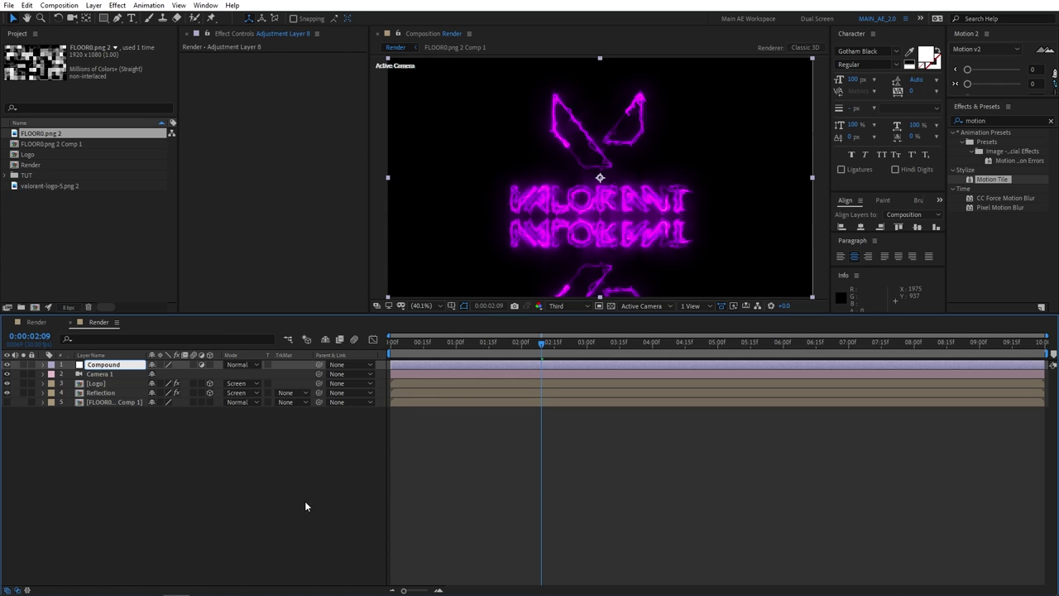
left_click(139, 458)
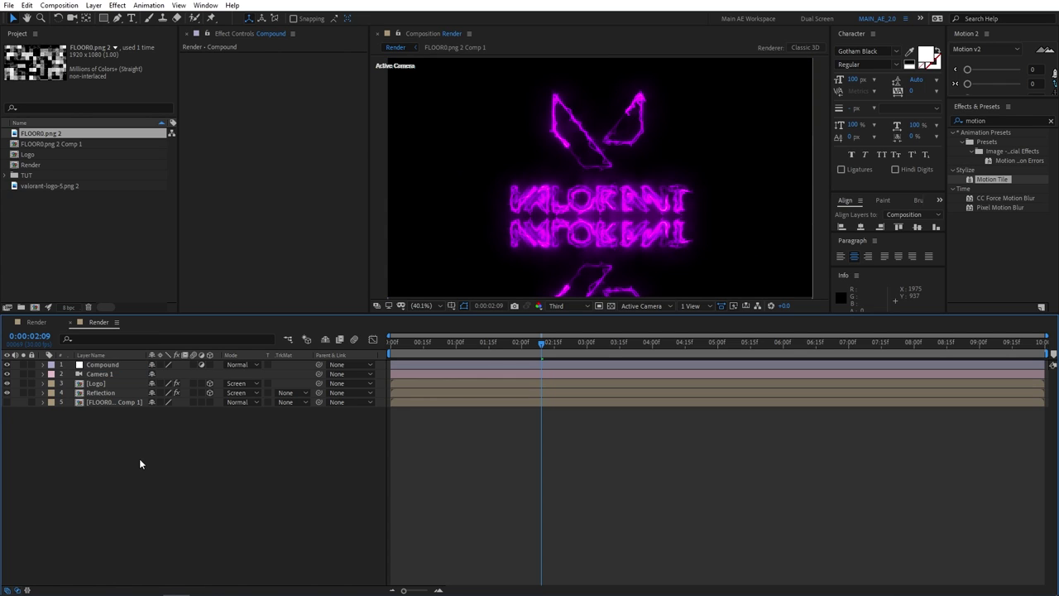
mouse_move(106, 365)
left_mouse_down()
mouse_move(114, 390)
mouse_move(97, 400)
mouse_move(99, 379)
mouse_move(105, 385)
left_mouse_up()
left_click(100, 415)
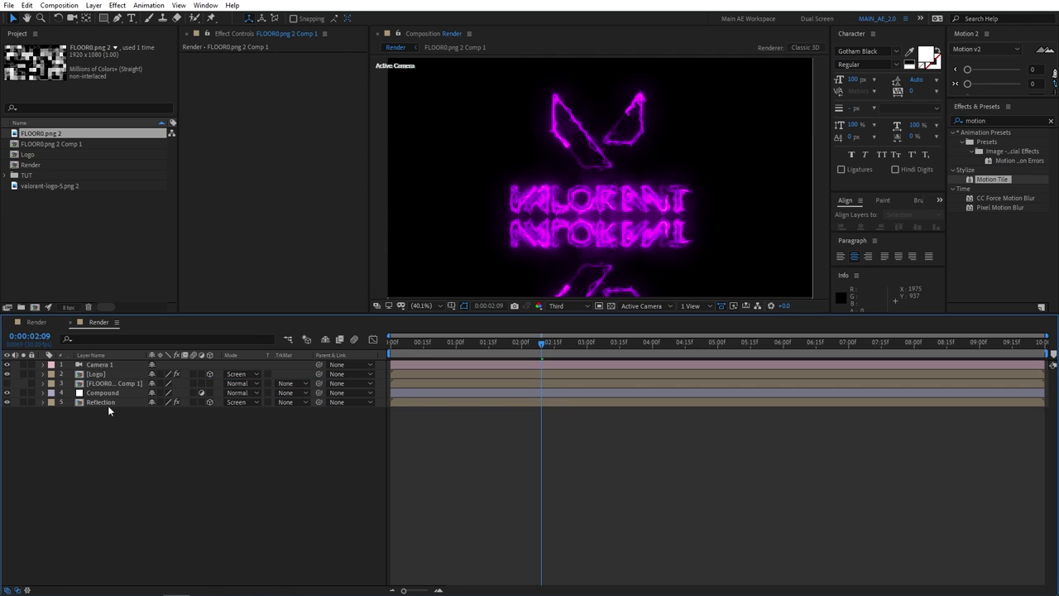
Step: Apply Compound Blur with the floor comp as Blur Layer and Maximum Blur 180
left_click(992, 121)
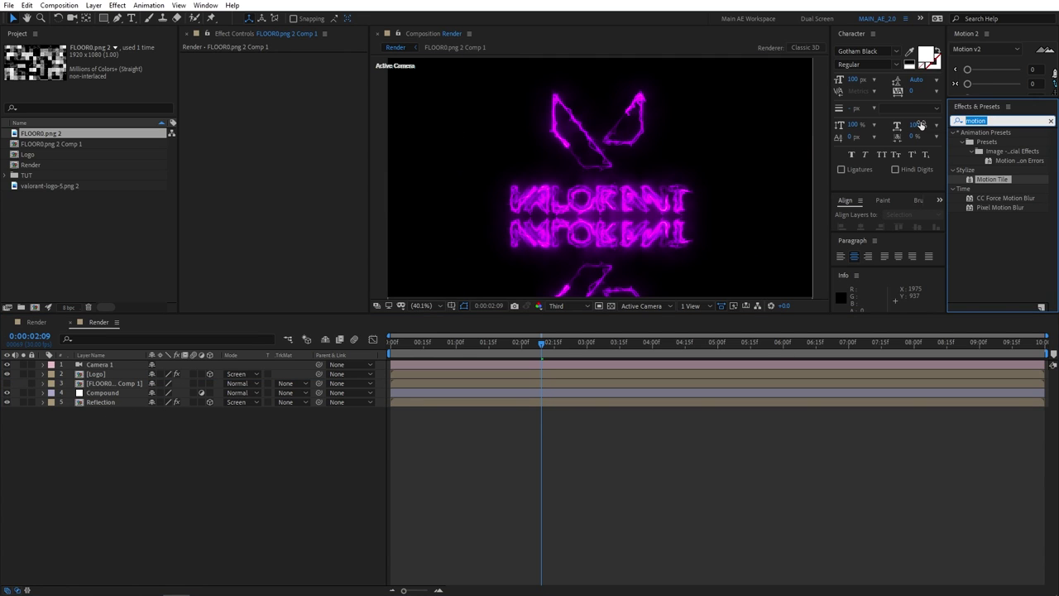
type("compo")
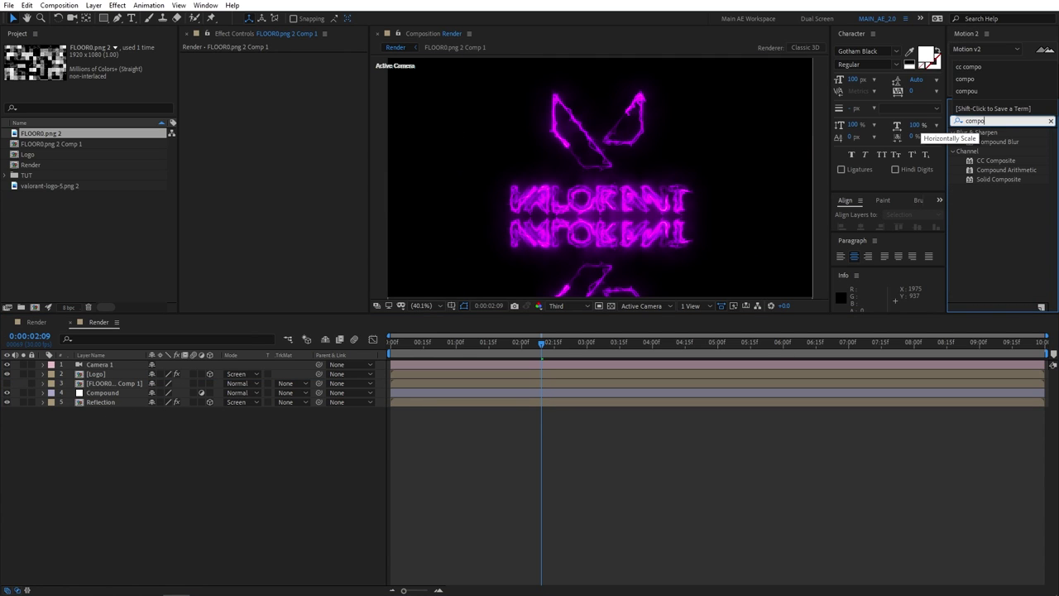
left_click(1000, 141)
left_click_drag(1000, 141, 106, 394)
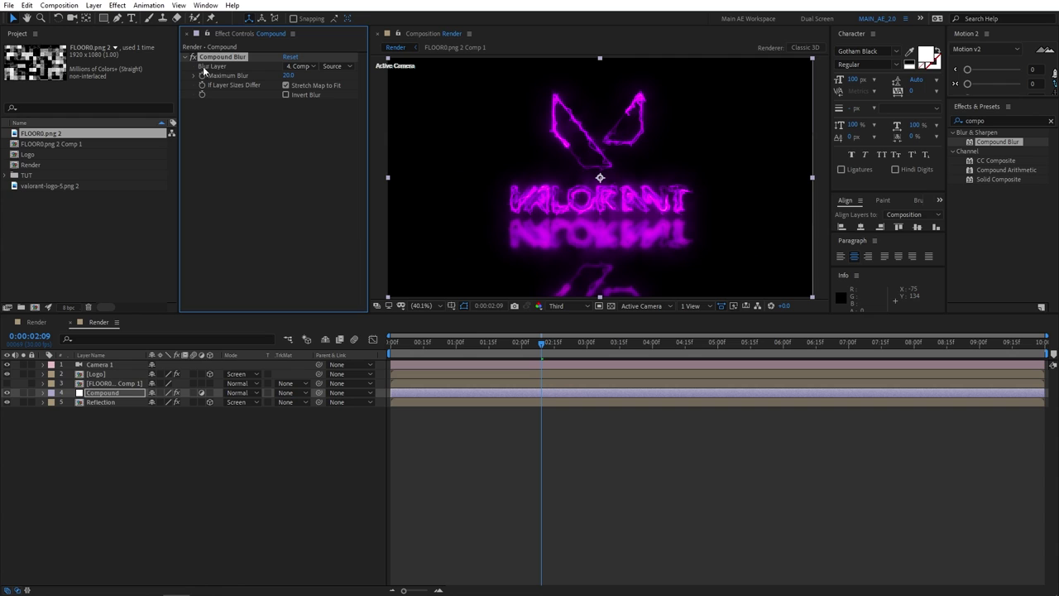
left_click(315, 66)
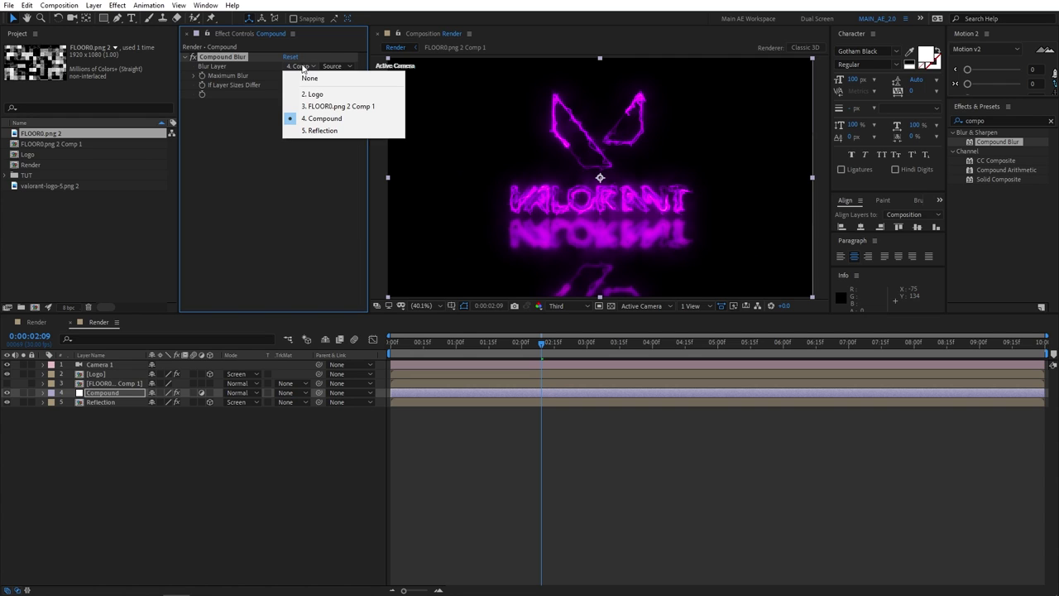
left_click(324, 105)
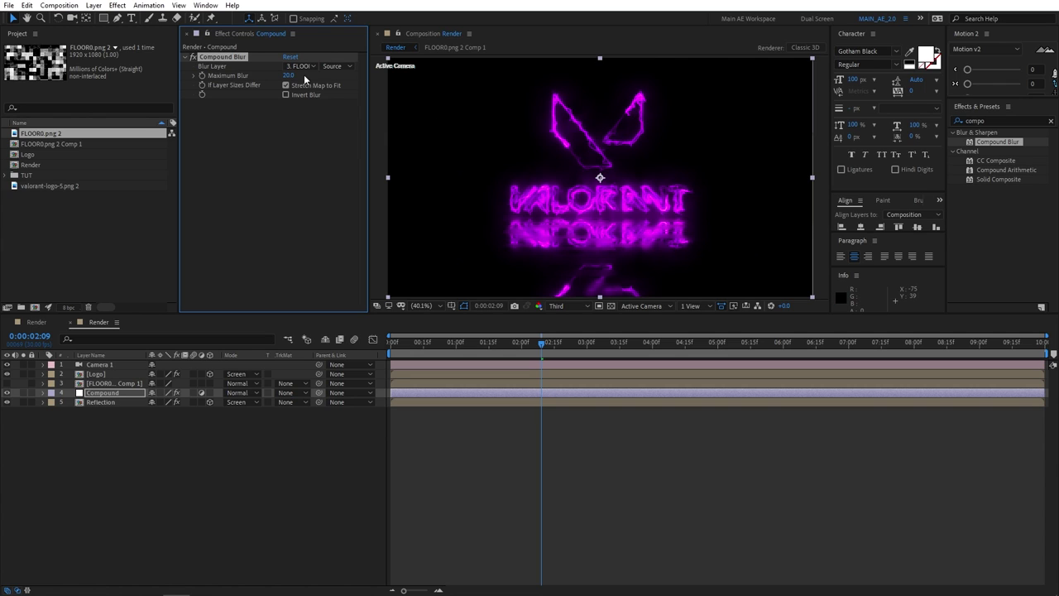
left_click_drag(302, 82, 571, 174)
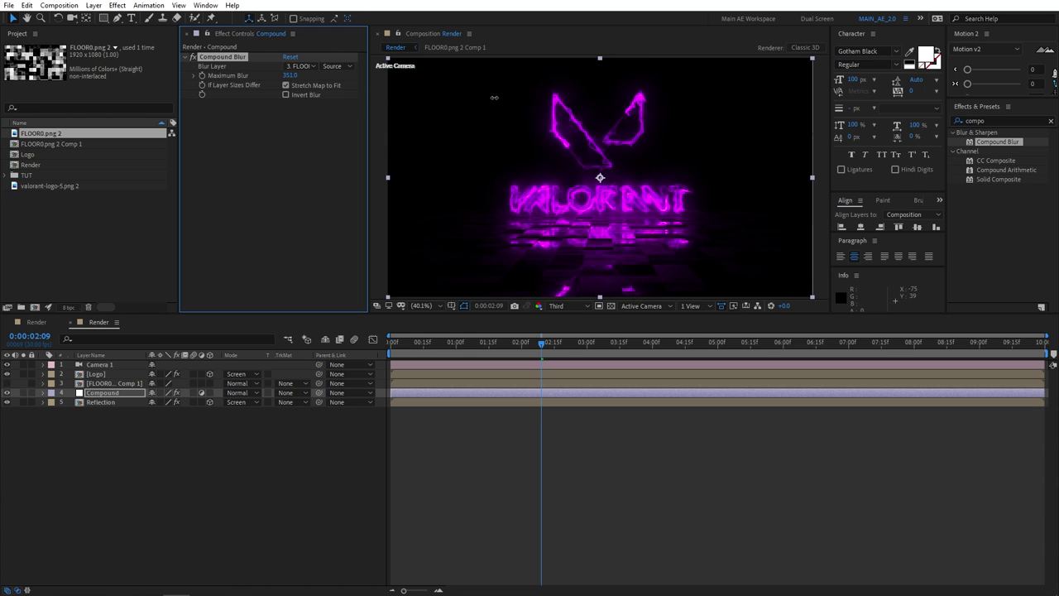
left_click(291, 75)
type("180")
key("Return")
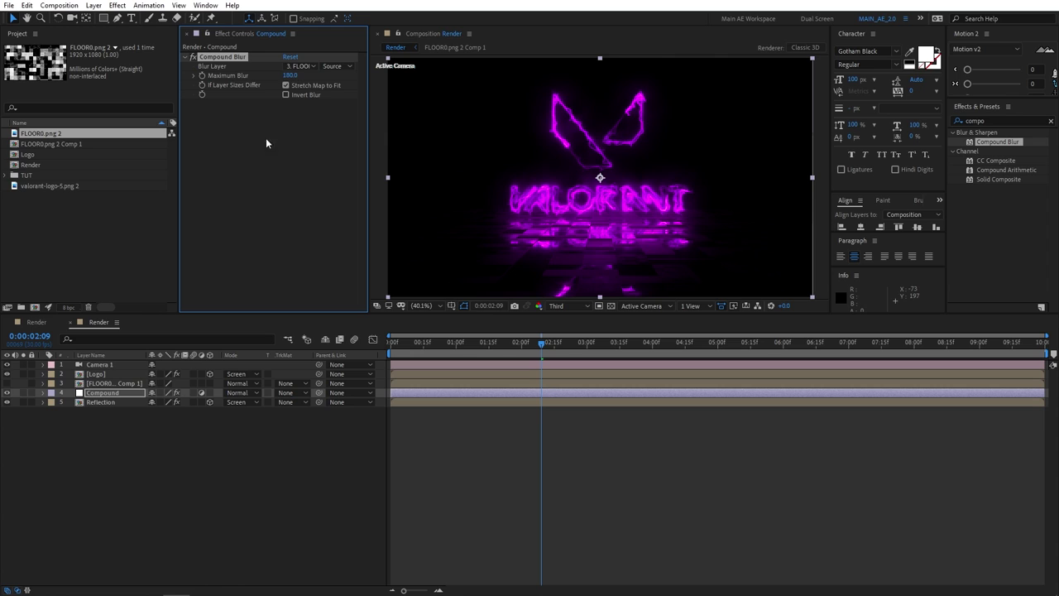
left_click(280, 163)
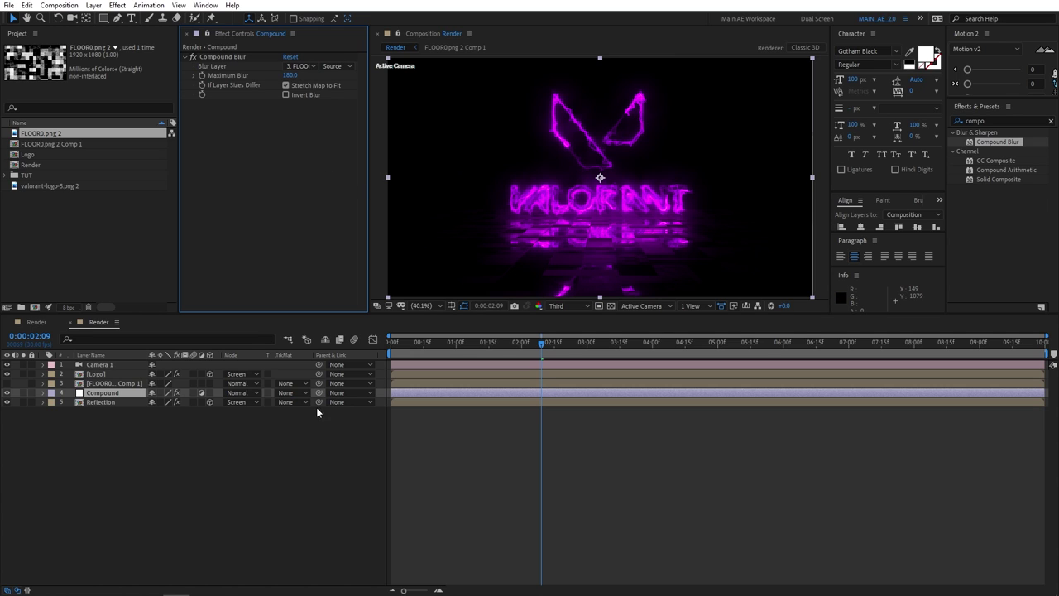
left_click(249, 464)
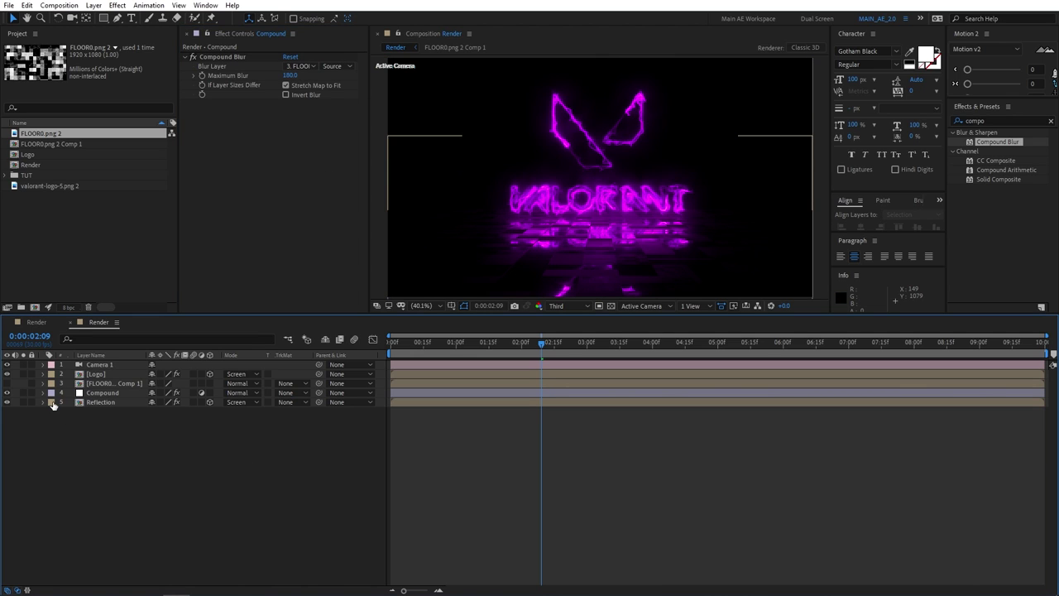
Step: Add an adjustment layer named Glow just below Camera 1
right_click(131, 460)
mouse_move(156, 472)
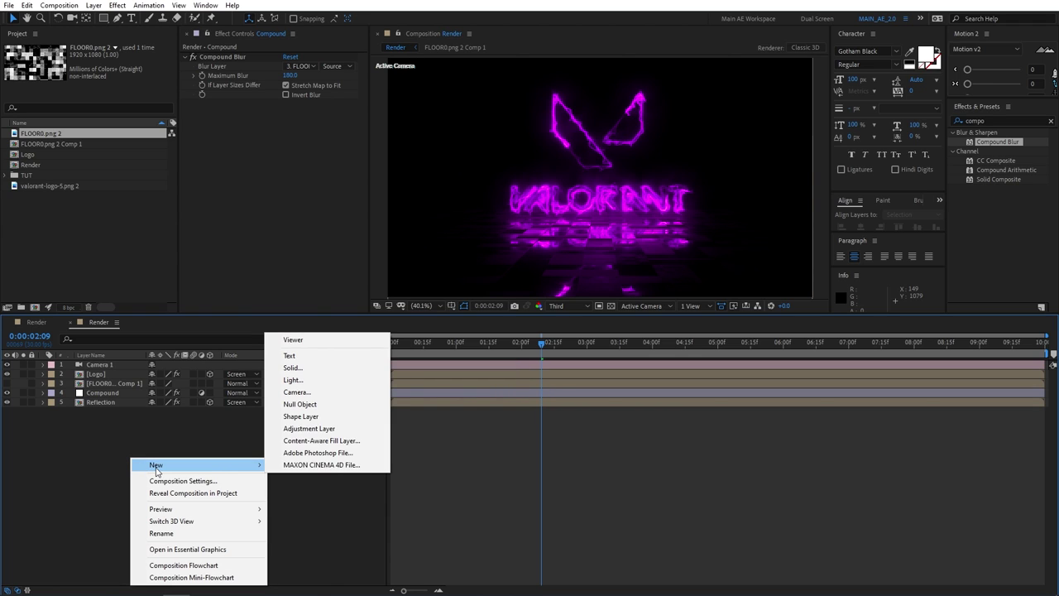
left_click(310, 429)
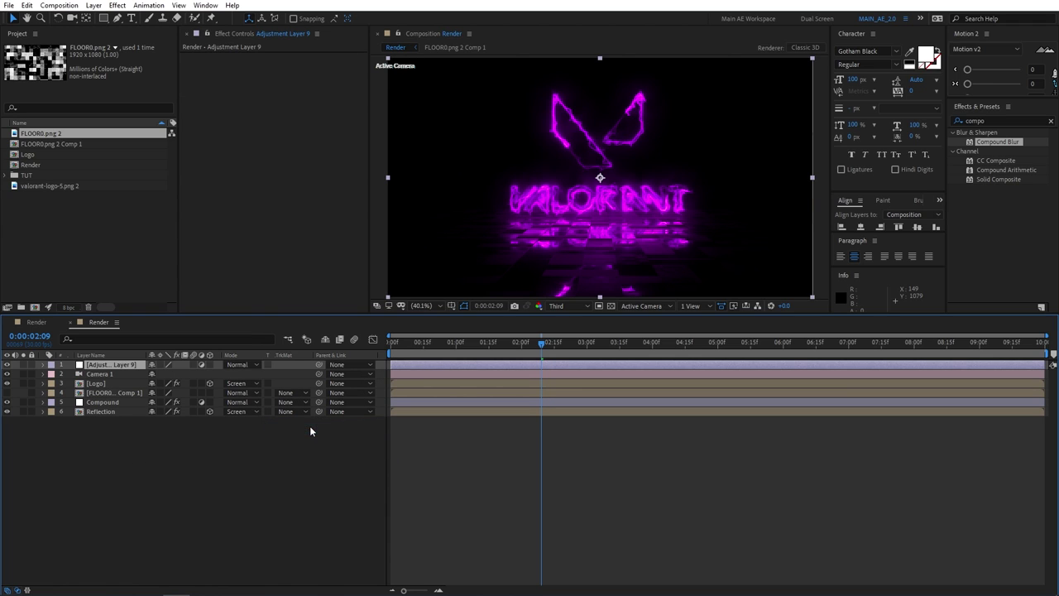
key("Return")
type("Glow")
key("Return")
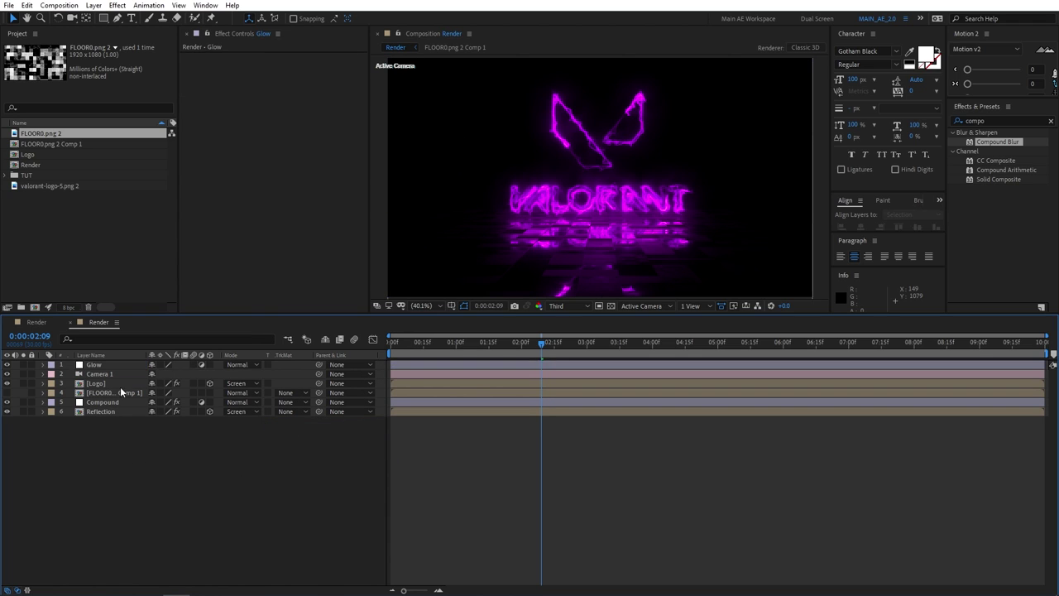
left_click_drag(103, 362, 99, 382)
Step: Apply Glow with threshold 50%, radius 1000 and intensity 1.6
left_click(993, 122)
left_click(989, 120)
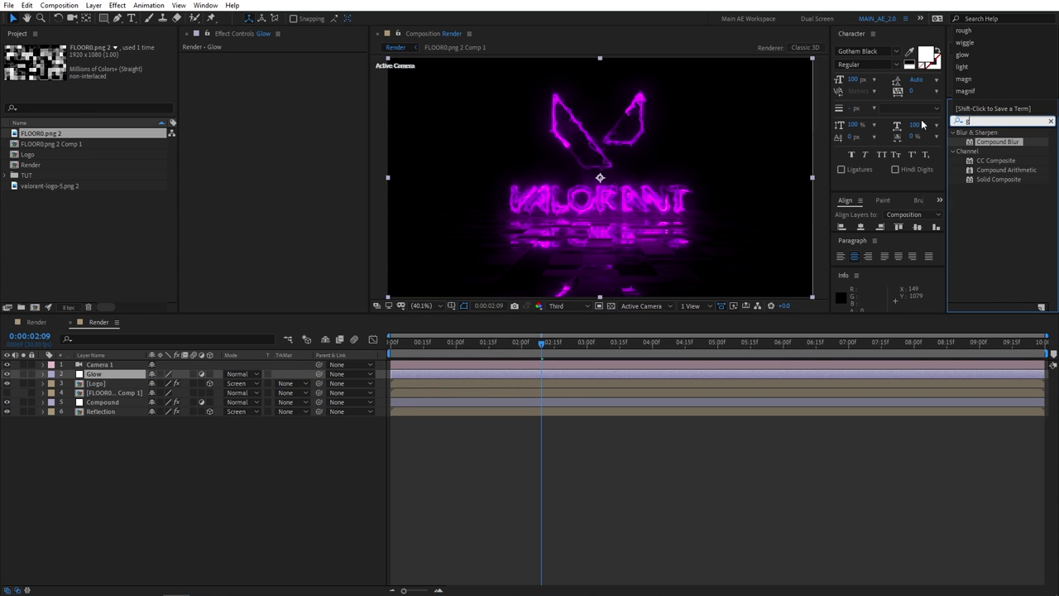
type("glow")
scroll(965, 290, "down", 5)
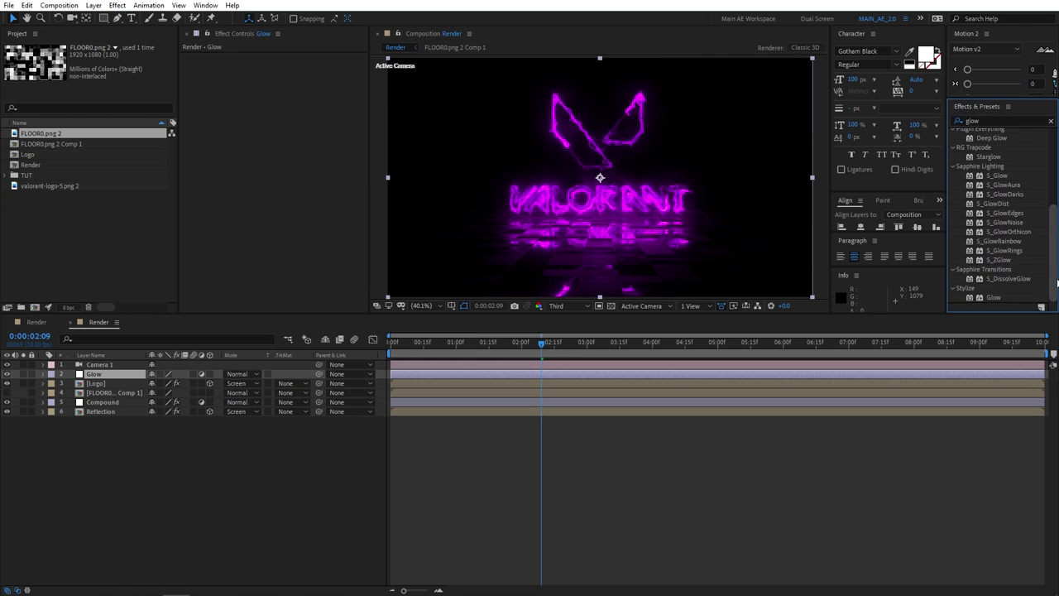
left_click_drag(997, 297, 106, 376)
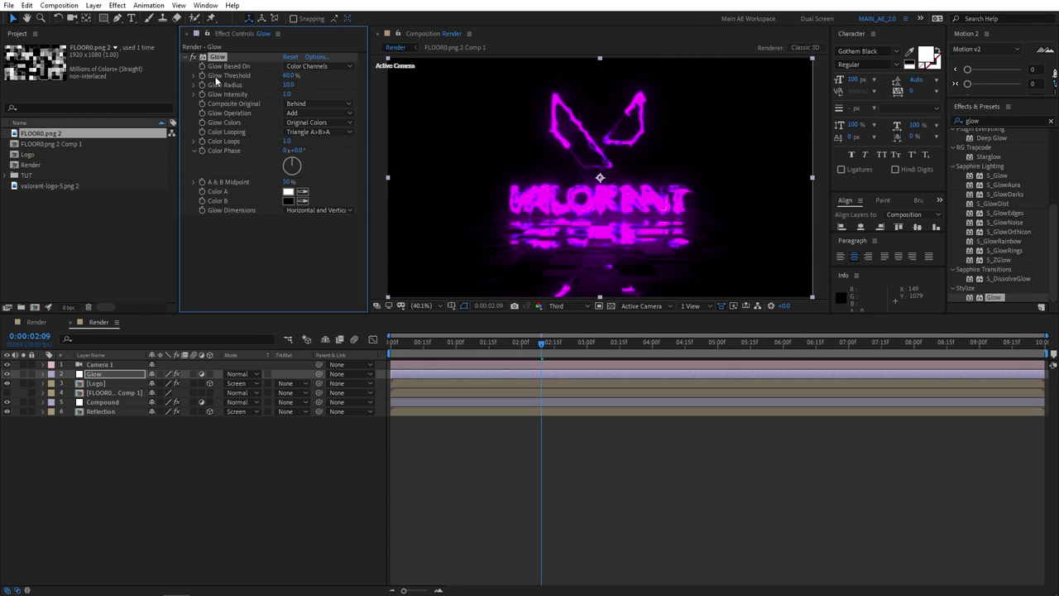
left_click(289, 76)
type("50")
key("Return")
left_click(290, 85)
type("1000")
key("Return")
left_click(288, 94)
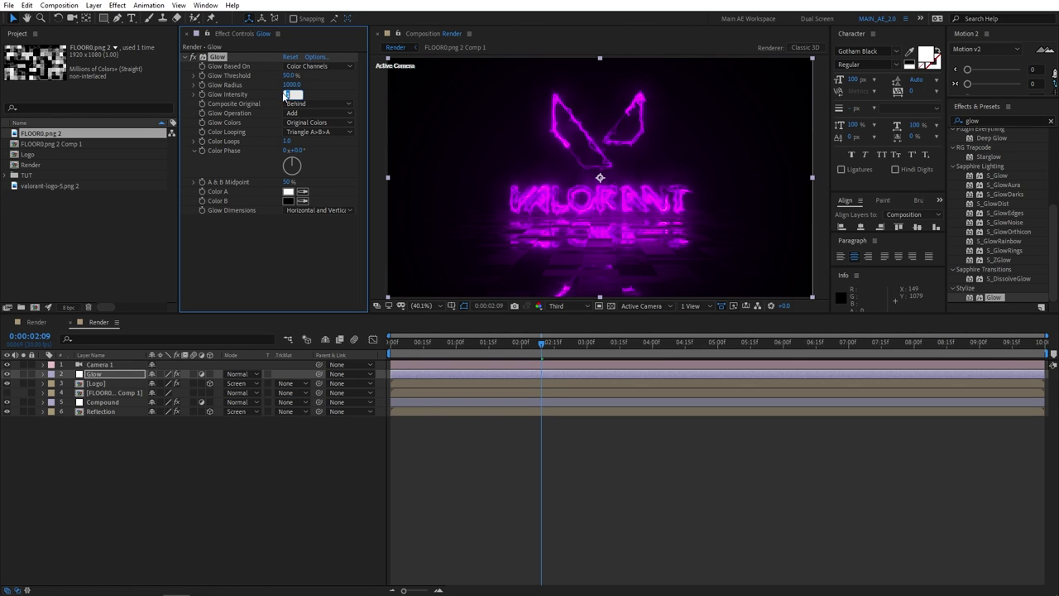
type("1.6")
left_click(161, 465)
Step: Set the Glow layer's opacity to 50%
left_click(95, 374)
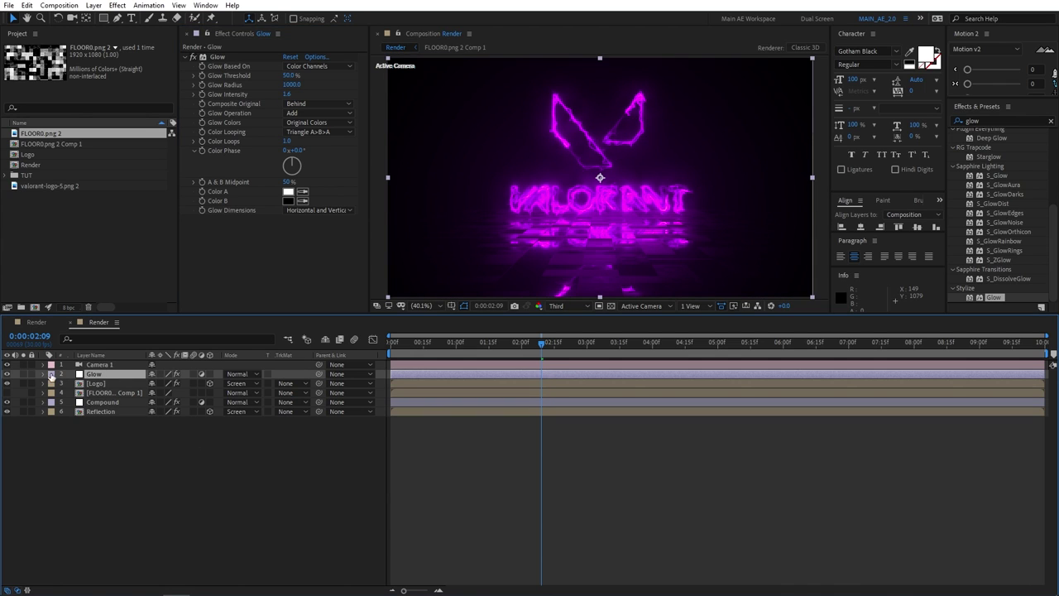
key("t")
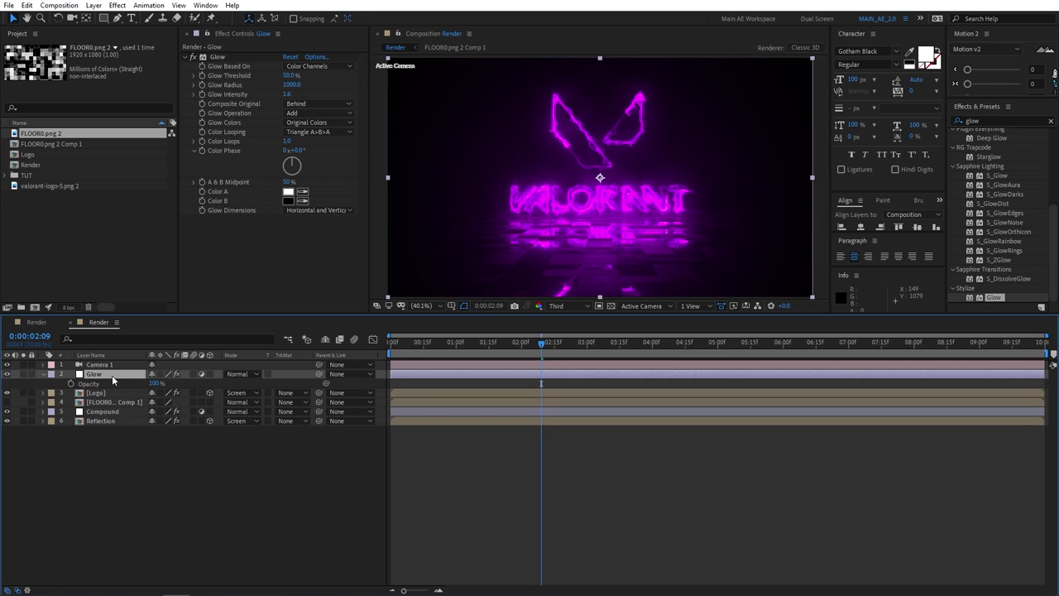
left_click(153, 384)
type("50")
key("Return")
left_click(243, 497)
left_click(43, 374)
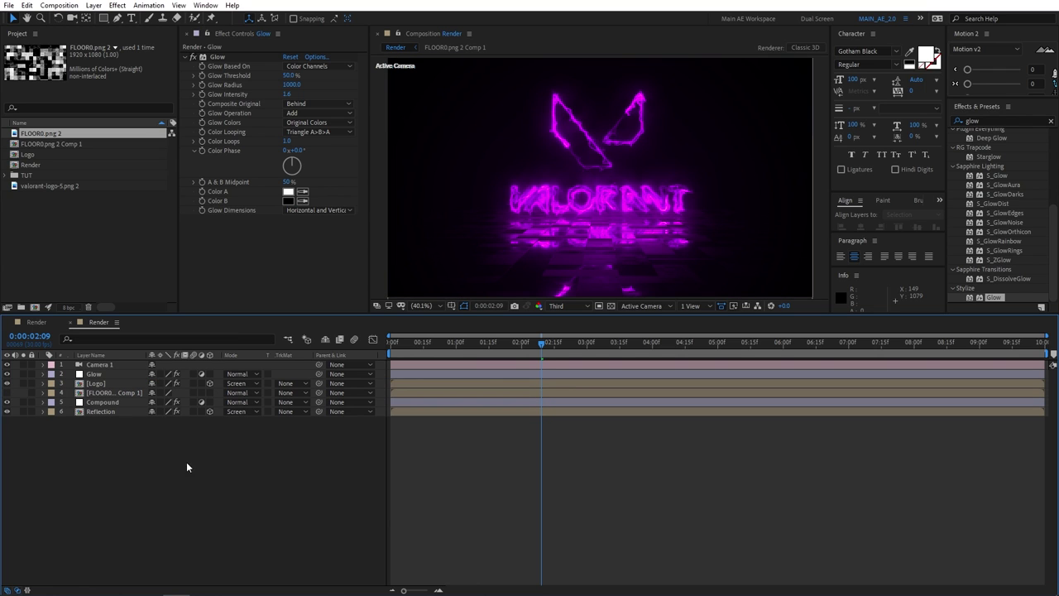
Step: Preview the result and return the time to the first frame
left_click_drag(492, 344, 406, 342)
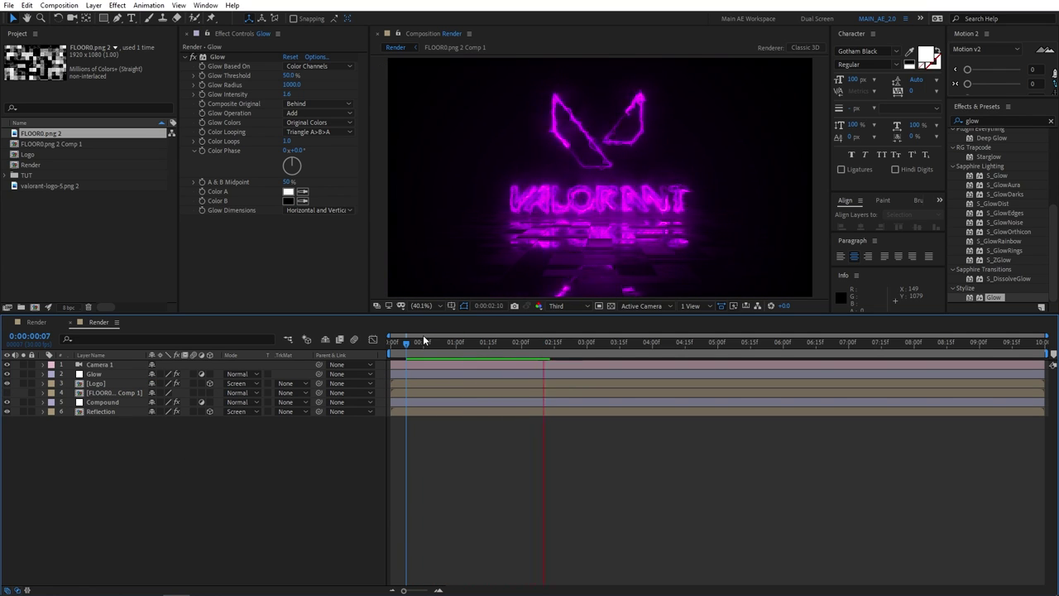
key("space")
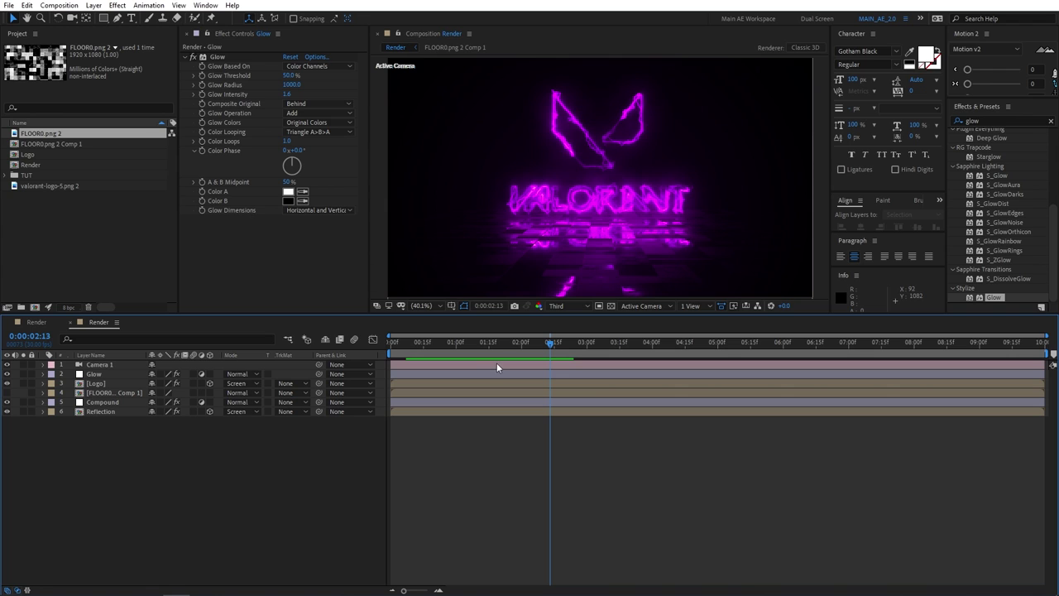
left_click_drag(487, 343, 357, 342)
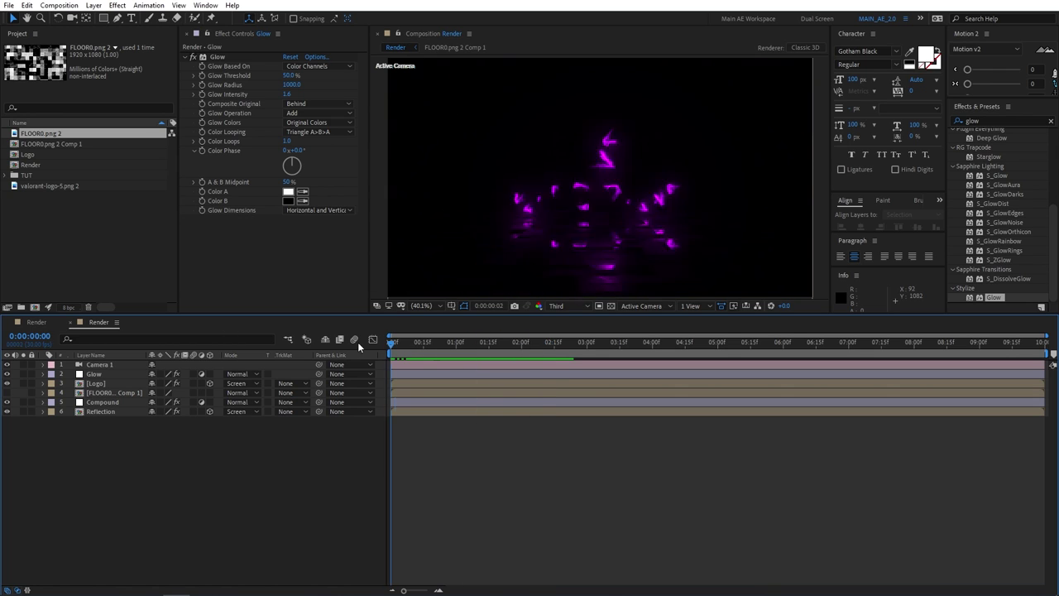
Step: Keyframe Camera 1's Z position from -1500 at 0 s to -1470 at 8 s
left_click(115, 365)
key("p")
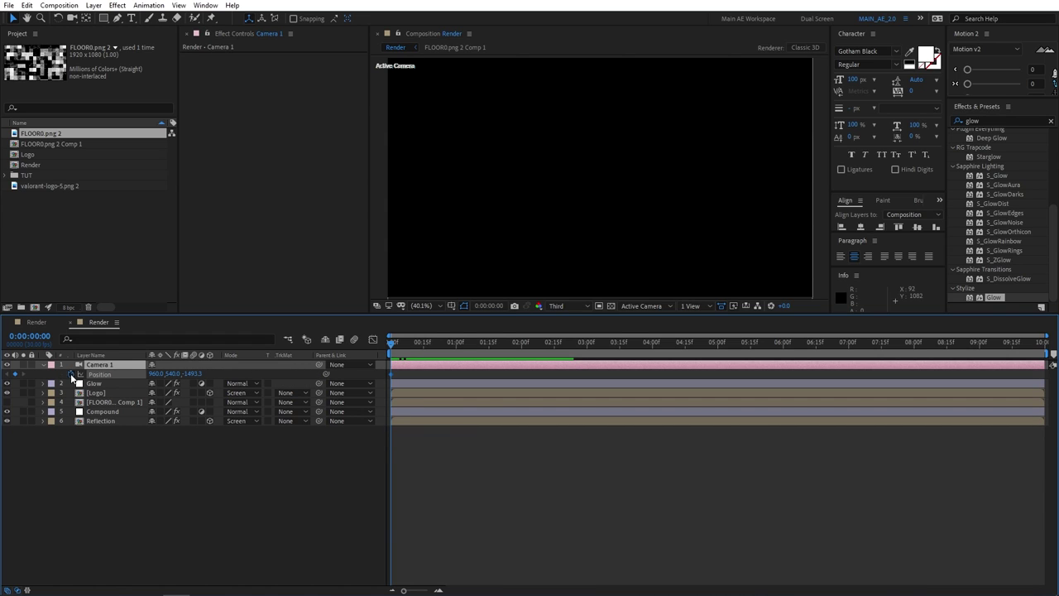
left_click(197, 373)
type("-1500")
key("Return")
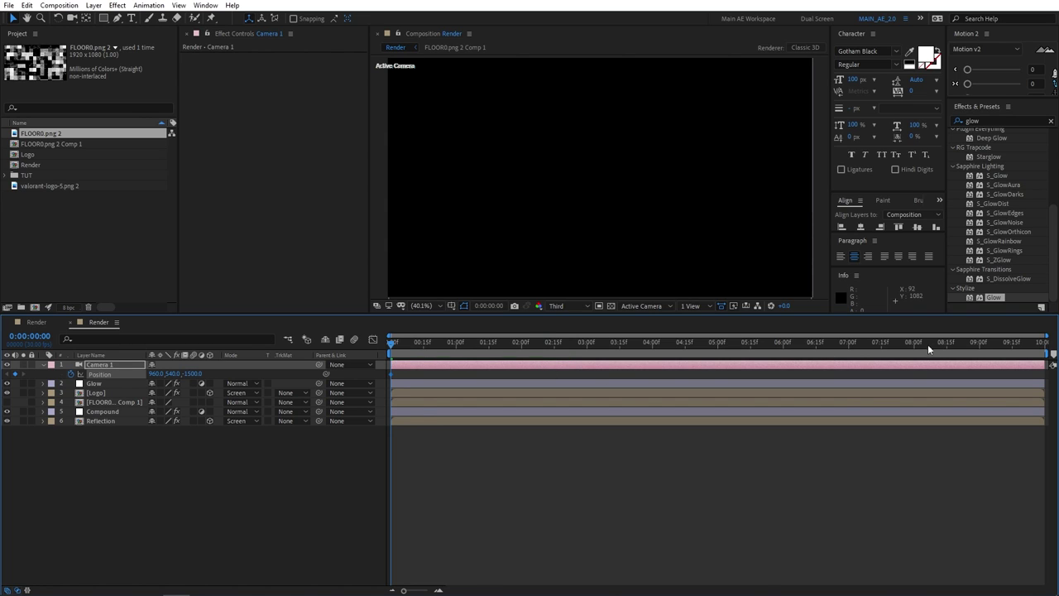
left_click(915, 346)
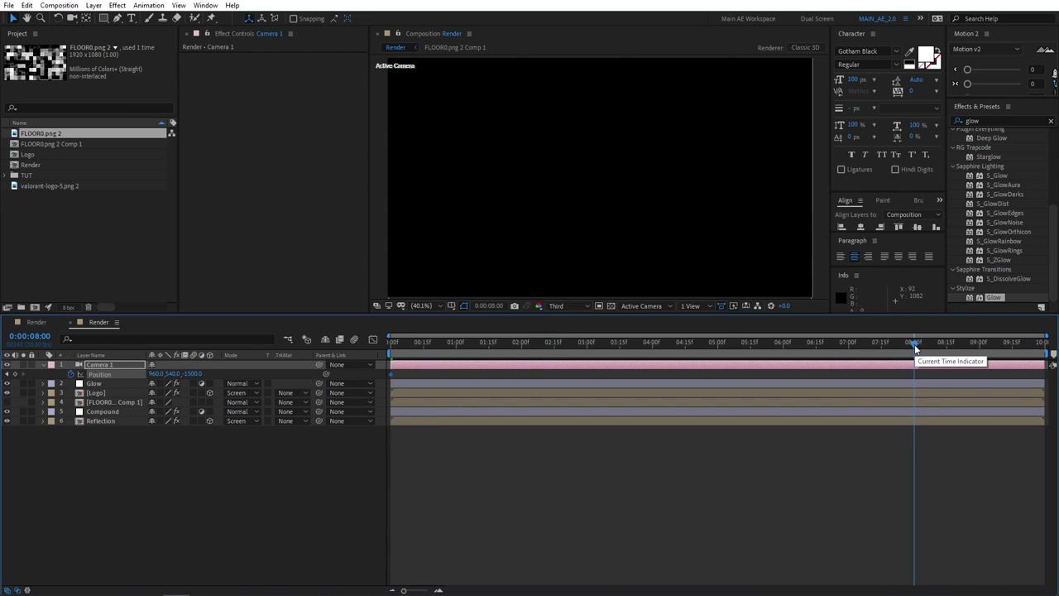
left_click(192, 374)
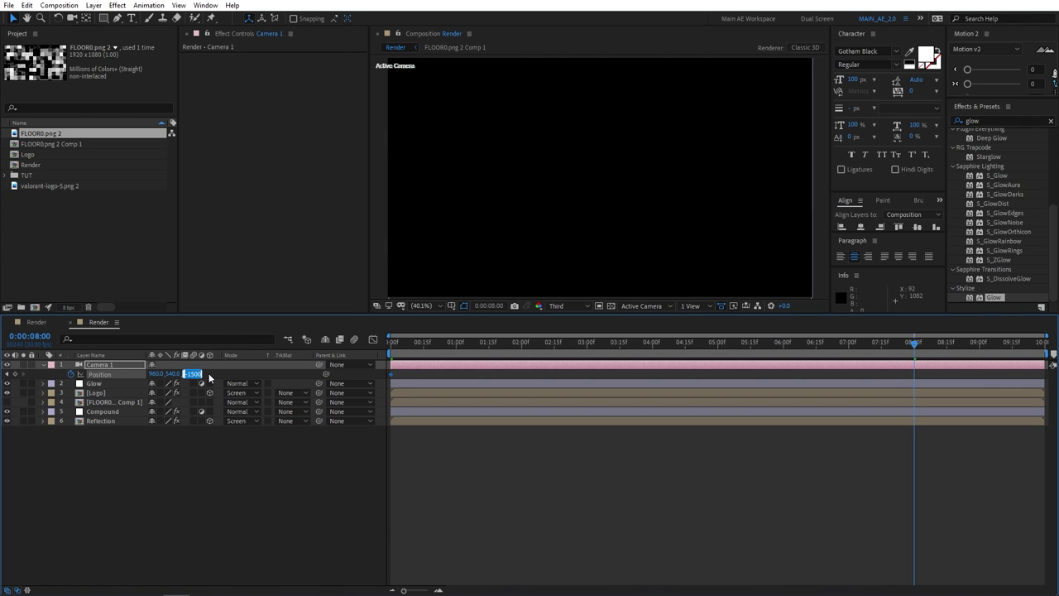
type("-1470")
key("Return")
left_click(430, 344)
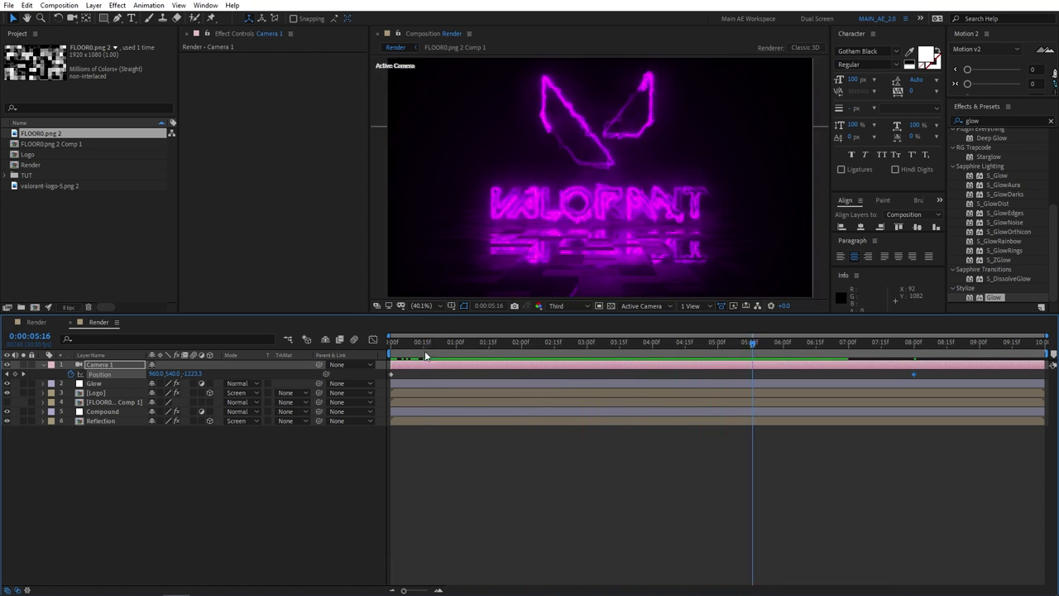
Step: Open the FLOOR0.png 2 Comp 1 precomp and preview its camera position animation
left_click(392, 341)
left_click(206, 467)
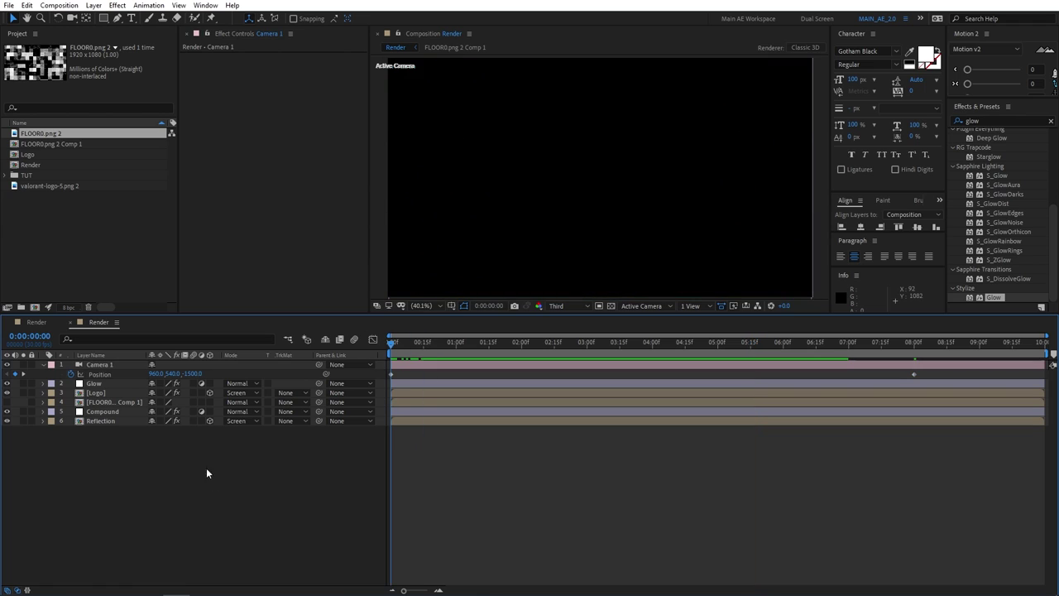
left_click(96, 366)
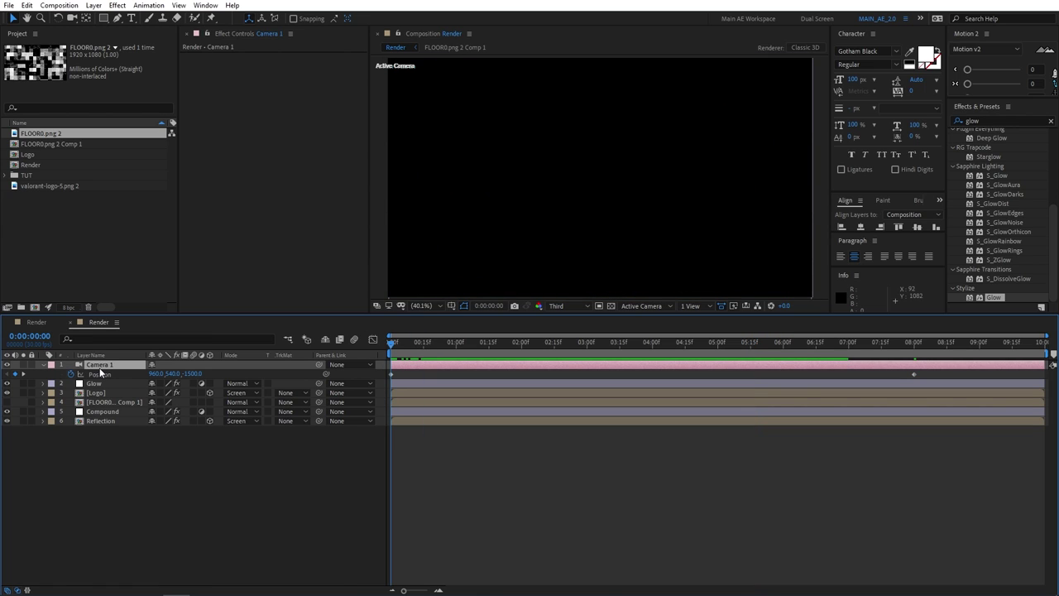
left_click(105, 402)
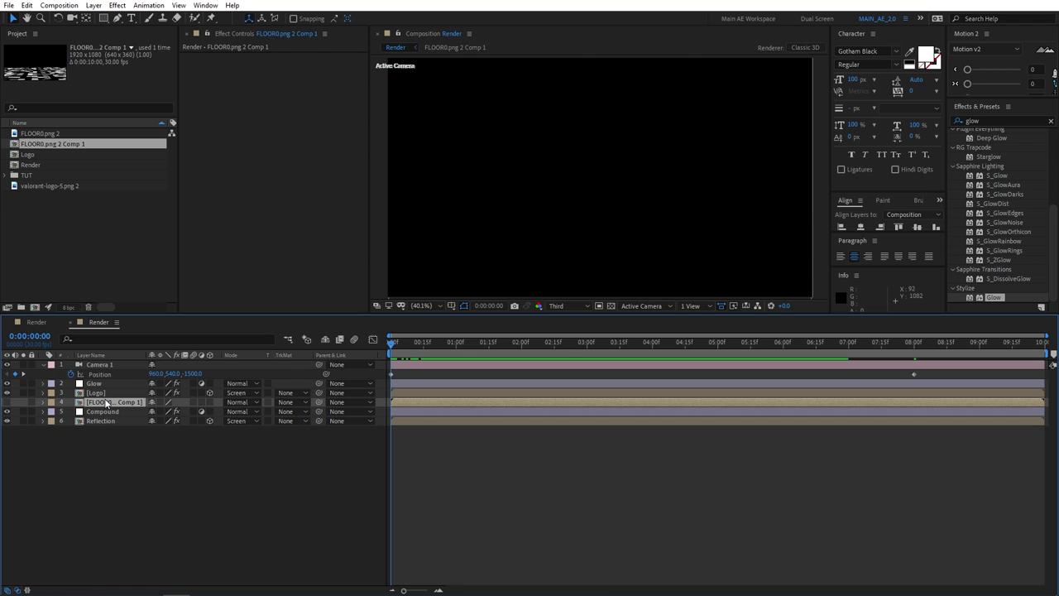
double_click(106, 402)
key("ctrl+Down")
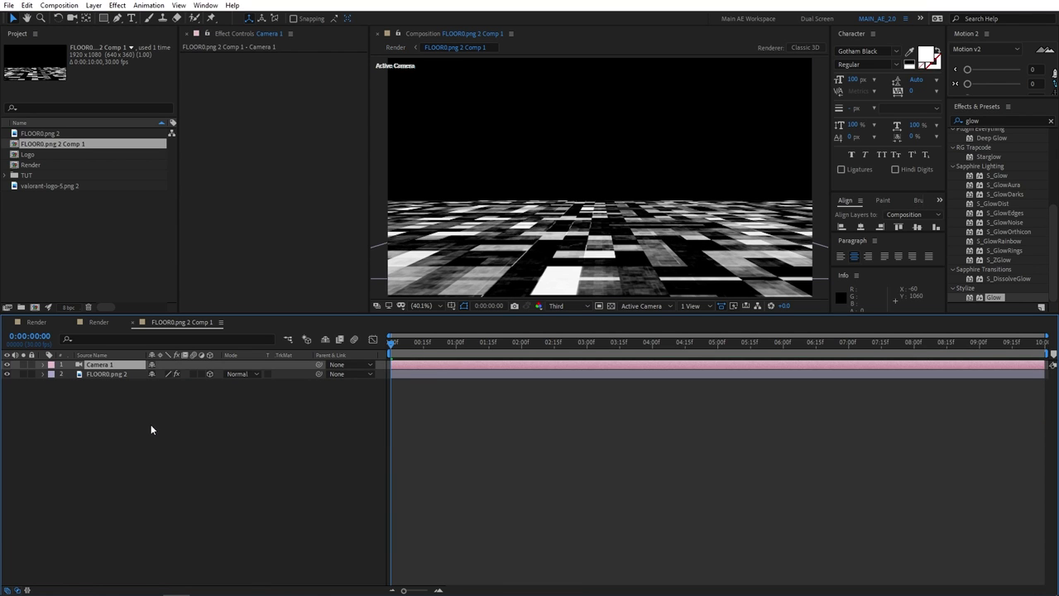
key("space")
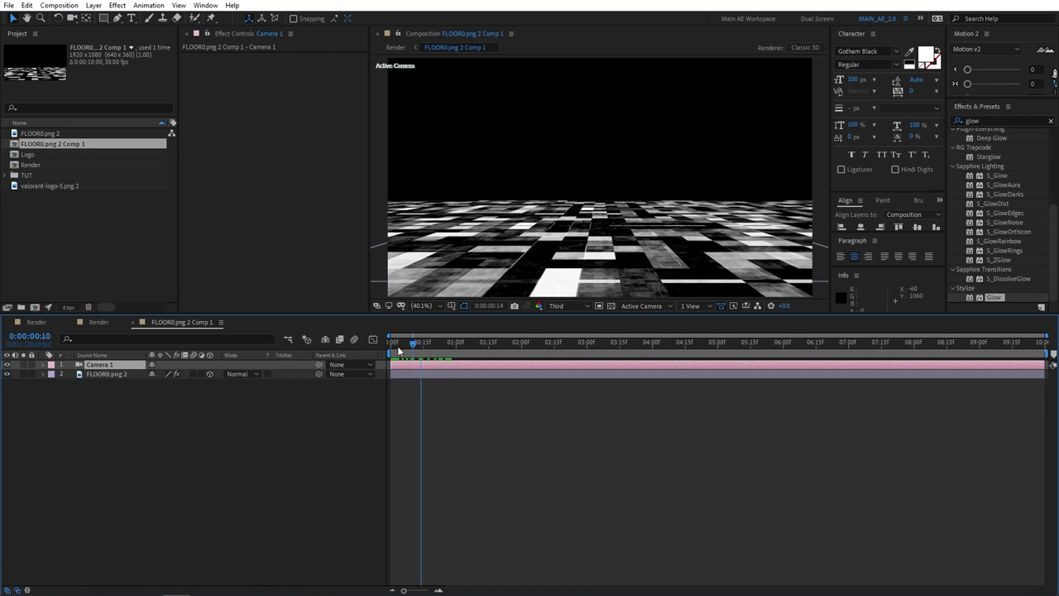
key("space")
key("p")
key("space")
key("space")
key("p")
Step: Return to the Render comp and scrub to about 2 seconds
left_click(62, 322)
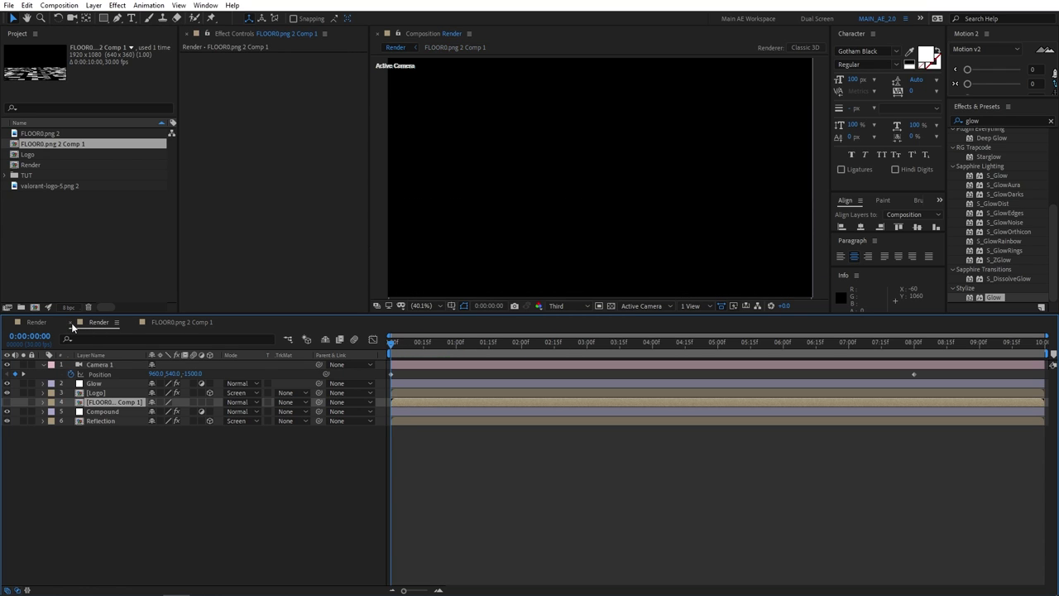
left_click_drag(423, 345, 375, 342)
left_click_drag(486, 348, 544, 350)
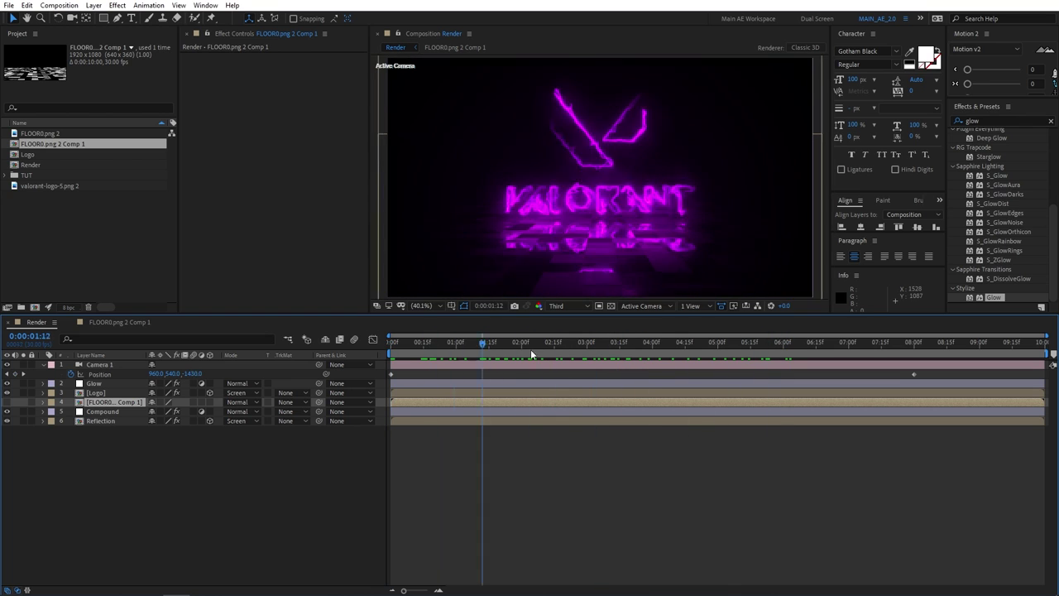
Step: Pre-compose the Camera 1 through Reflection layers into a precomp named Intro
left_click(219, 446)
left_click(99, 365)
left_click(93, 422, "shift")
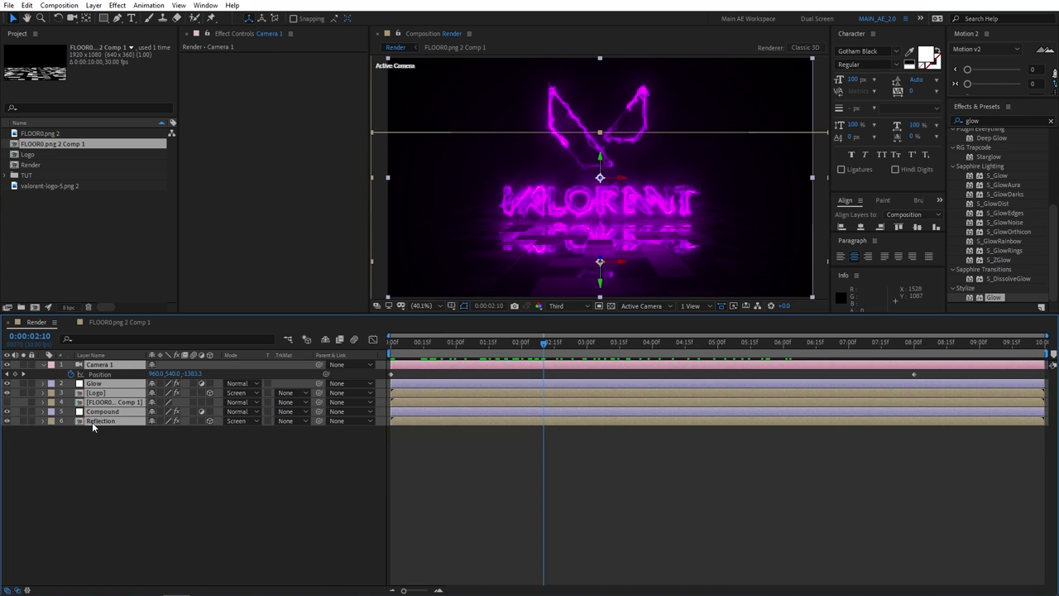
right_click(97, 419)
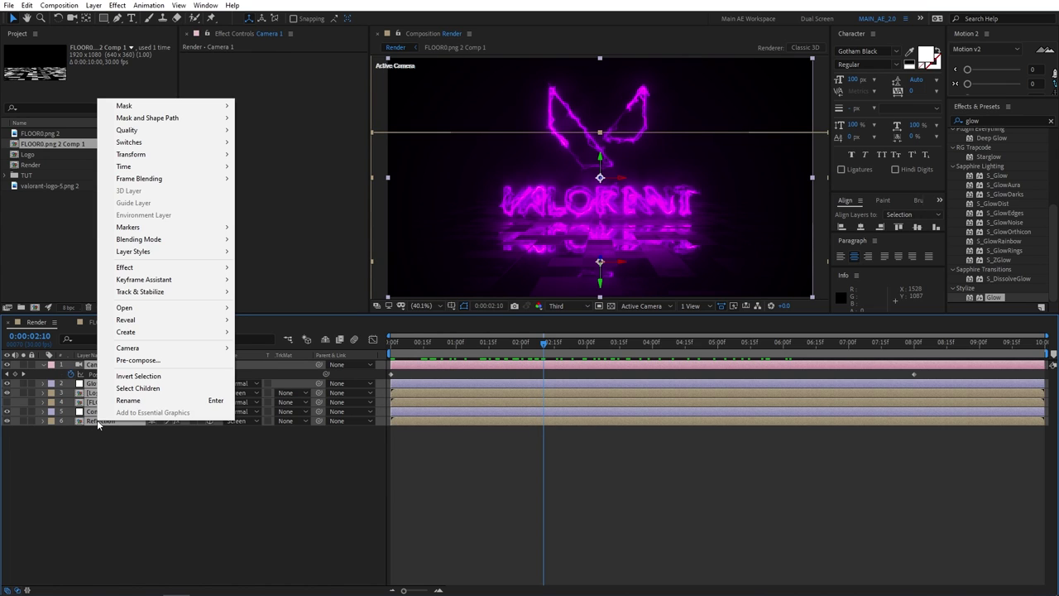
left_click(137, 360)
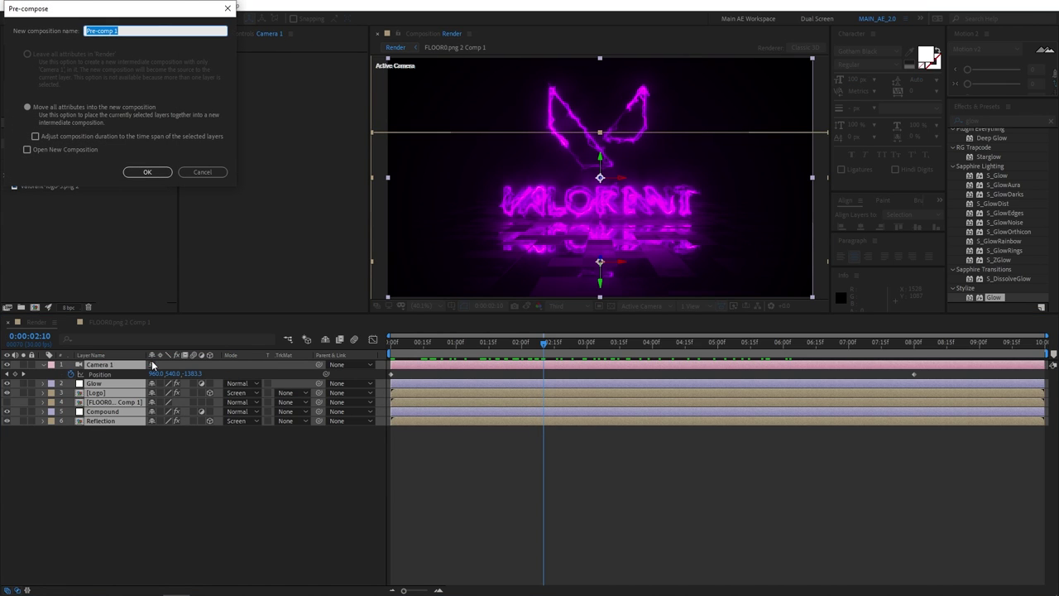
key("BackSpace")
key("Return")
Step: Create a black solid named BG and place it beneath the Intro layer
left_click(100, 443)
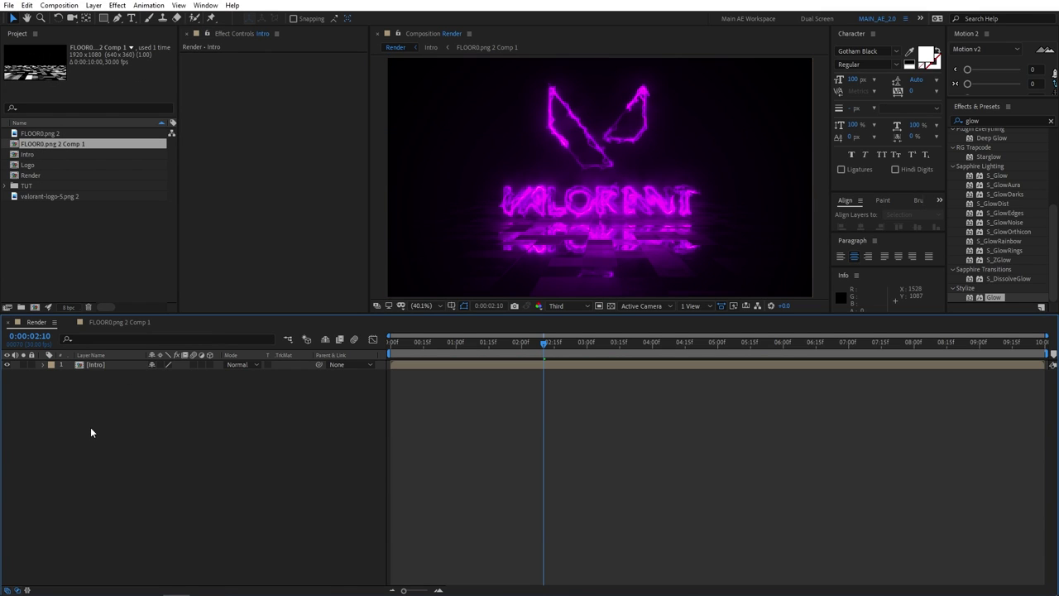
right_click(97, 409)
mouse_move(166, 414)
left_click(279, 445)
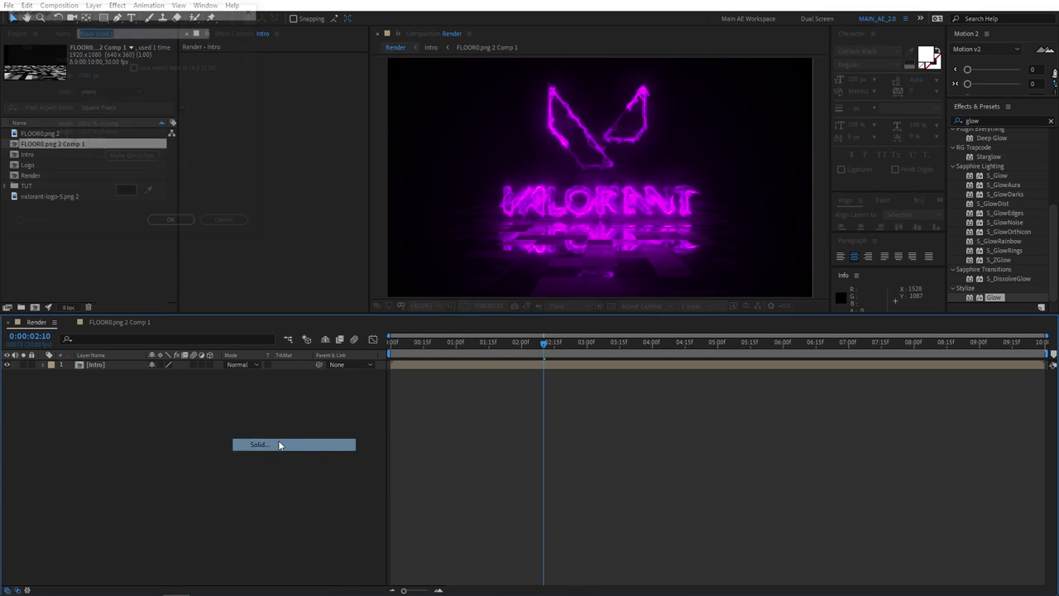
type("BG")
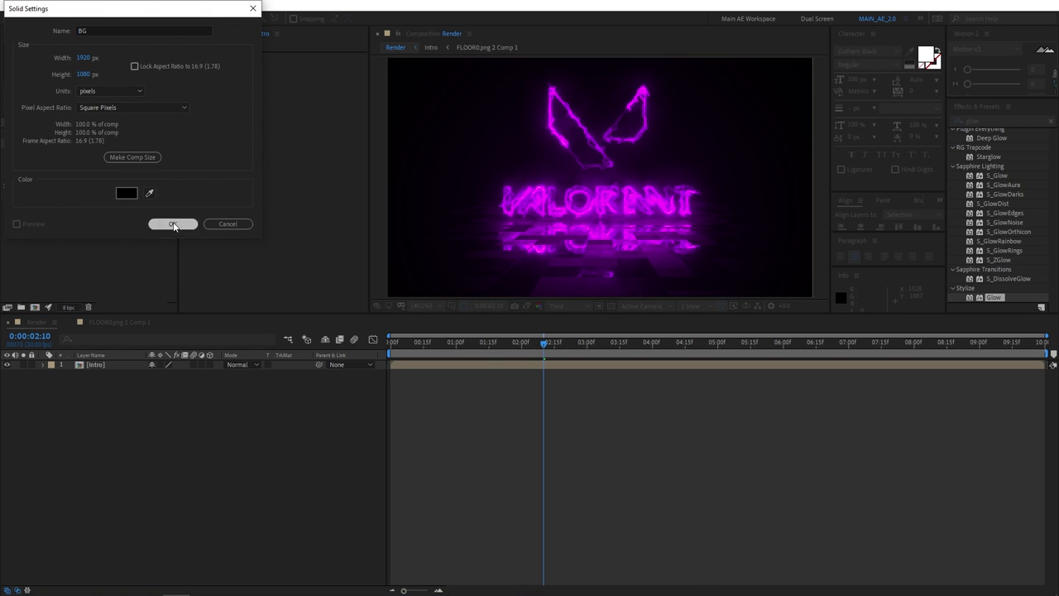
left_click(172, 223)
mouse_move(91, 367)
left_mouse_down()
mouse_move(101, 378)
mouse_move(89, 385)
left_mouse_up()
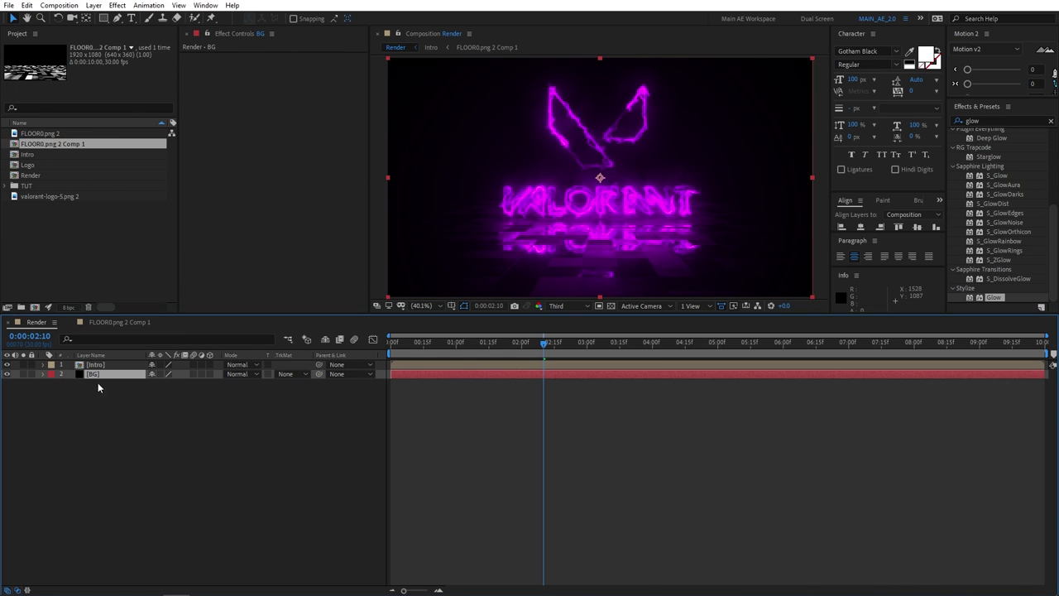
Step: Add a new adjustment layer and name it BLUR
left_click(117, 404)
right_click(113, 414)
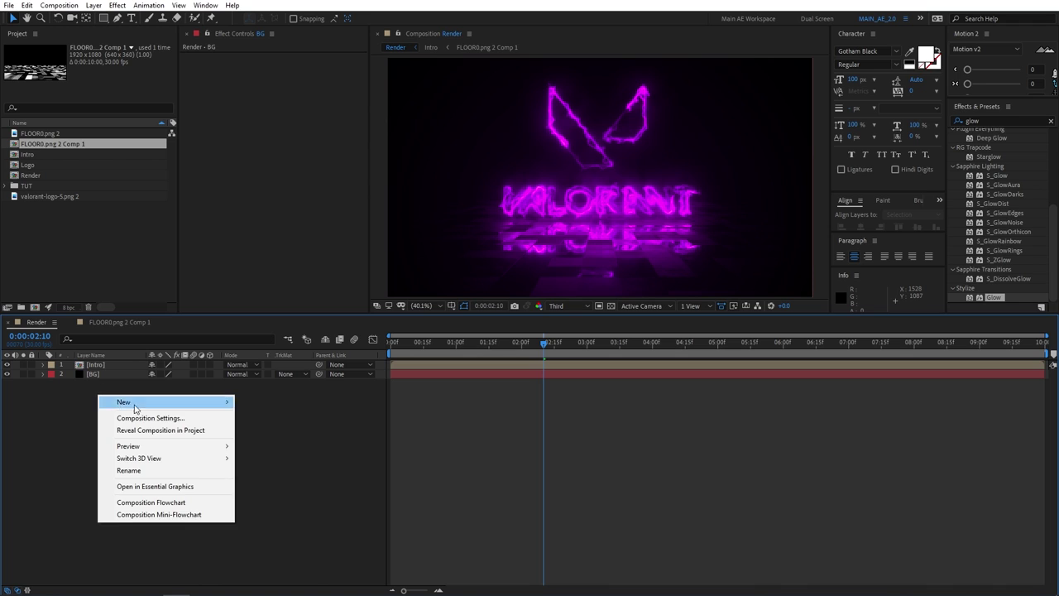
mouse_move(147, 404)
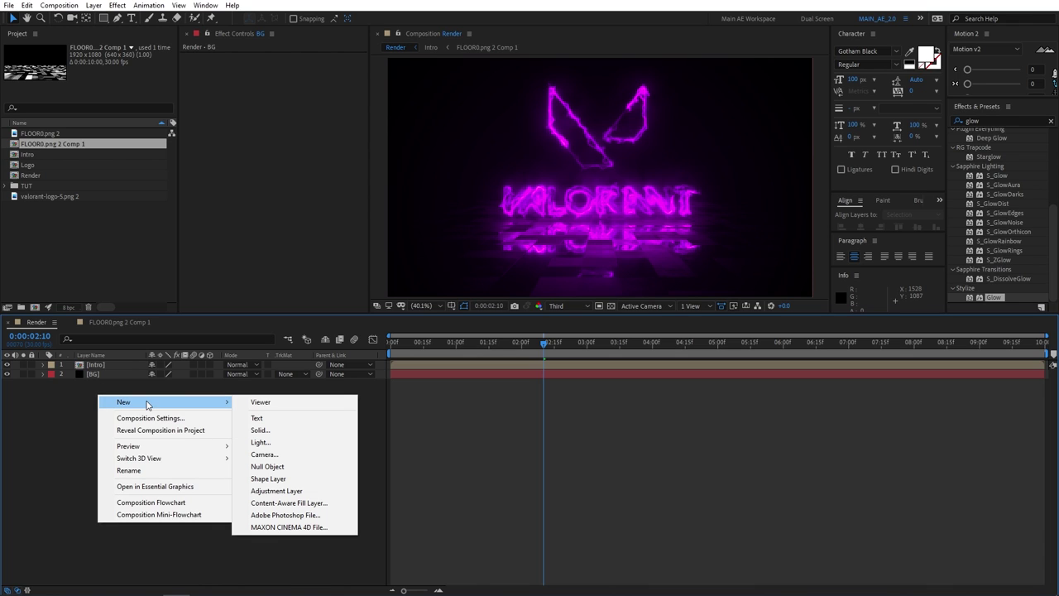
left_click(276, 491)
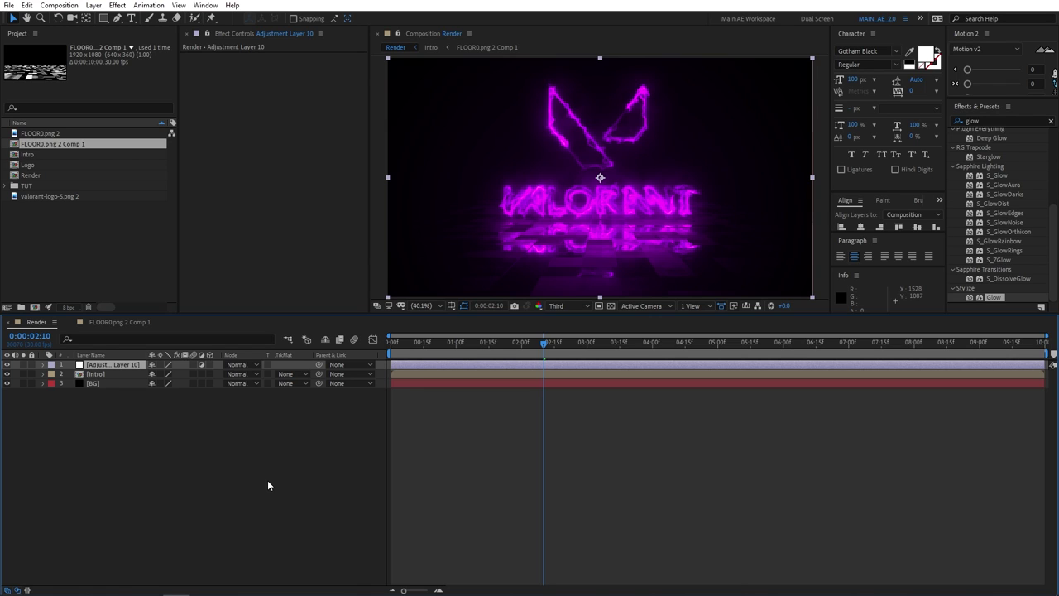
key("Return")
type("BLUR")
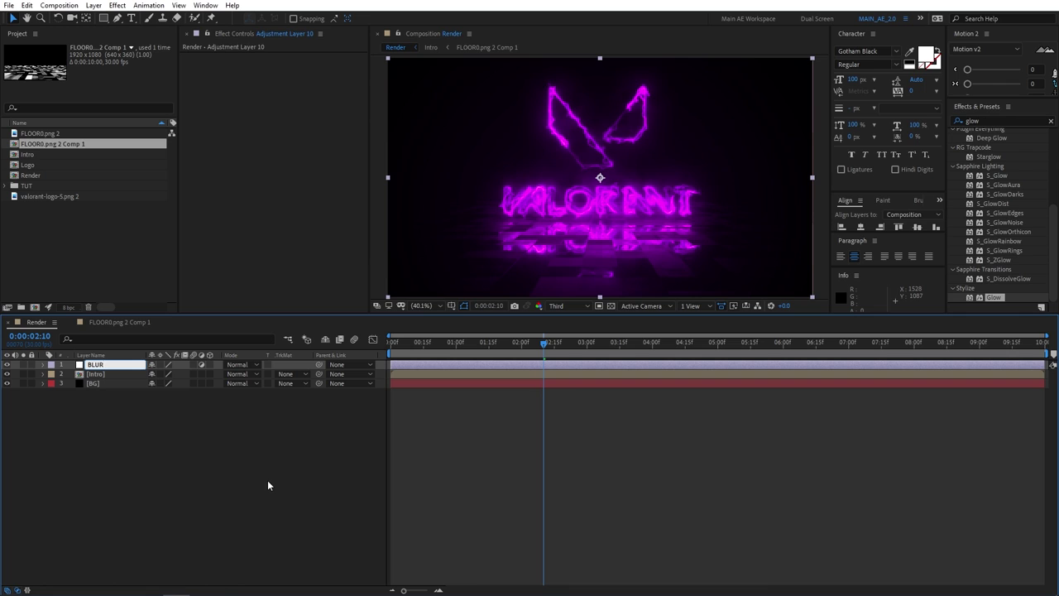
key("Return")
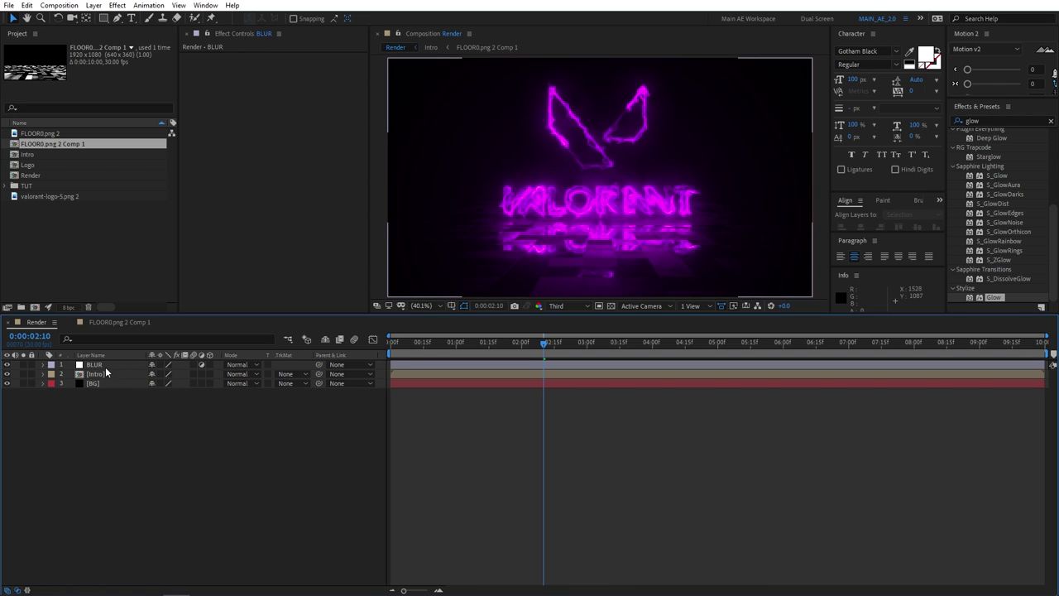
Step: Apply Directional Blur to BLUR with Blur Length 300 and Direction 90°
left_click(993, 119)
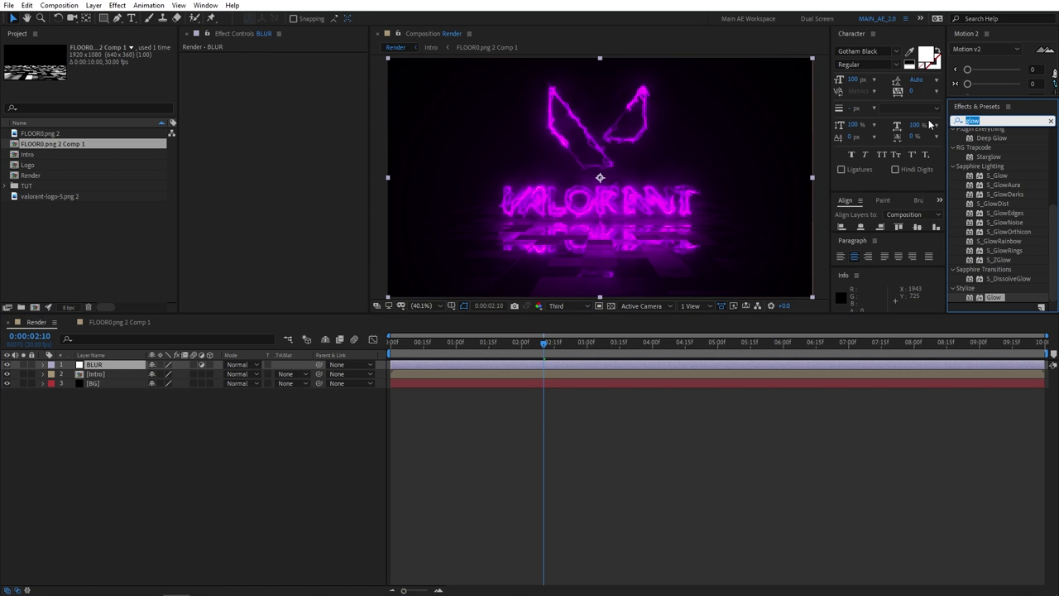
type("direc")
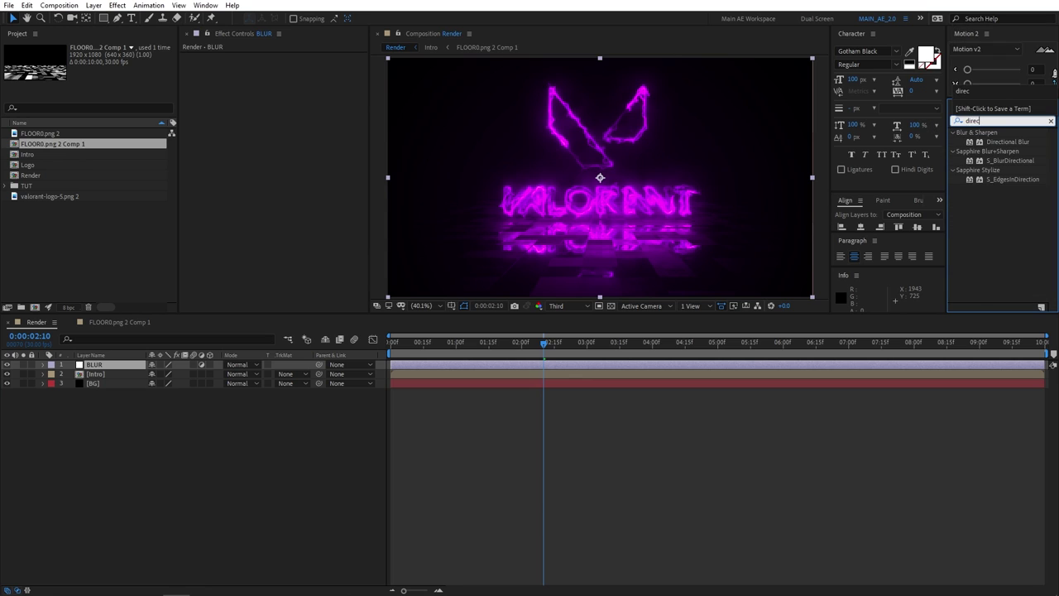
double_click(1000, 142)
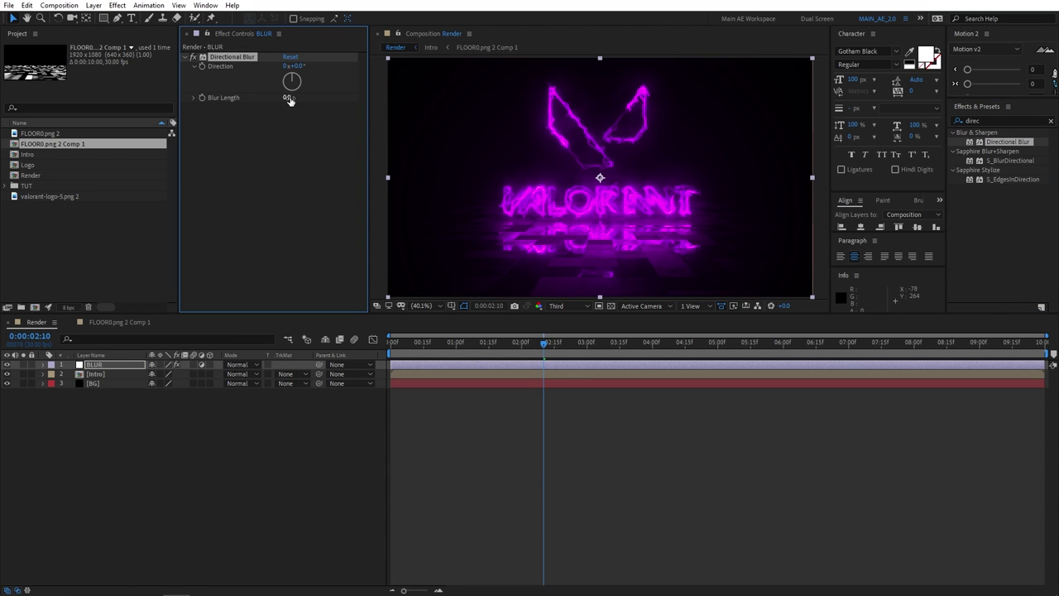
left_click(286, 98)
type("300")
key("Return")
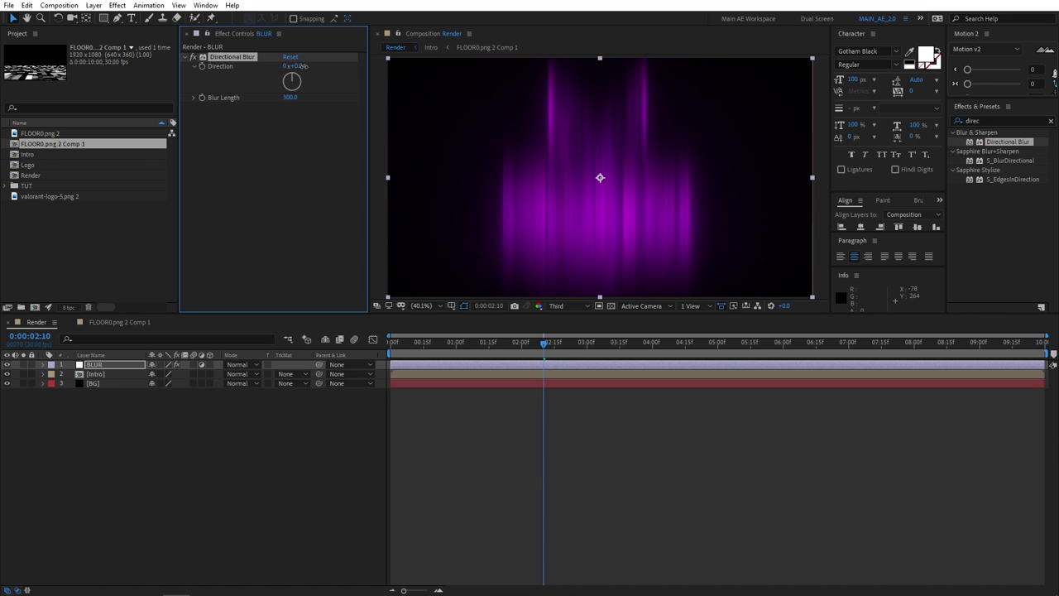
left_click_drag(300, 69, 327, 79)
Step: Set the BLUR layer's blending mode to Lighten and its opacity to 55%
left_click(287, 167)
left_click(87, 437)
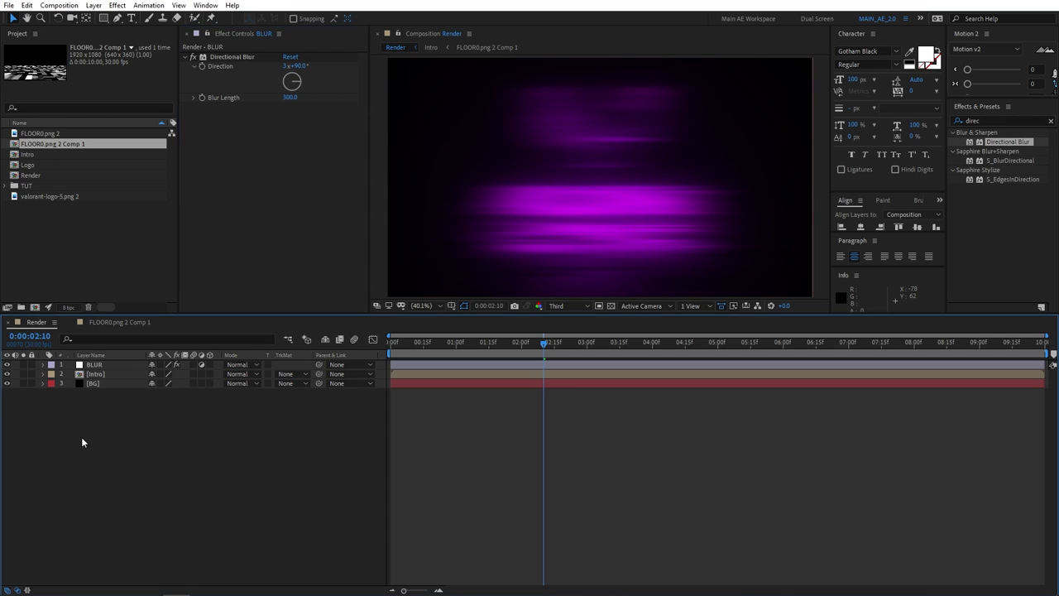
left_click(236, 373)
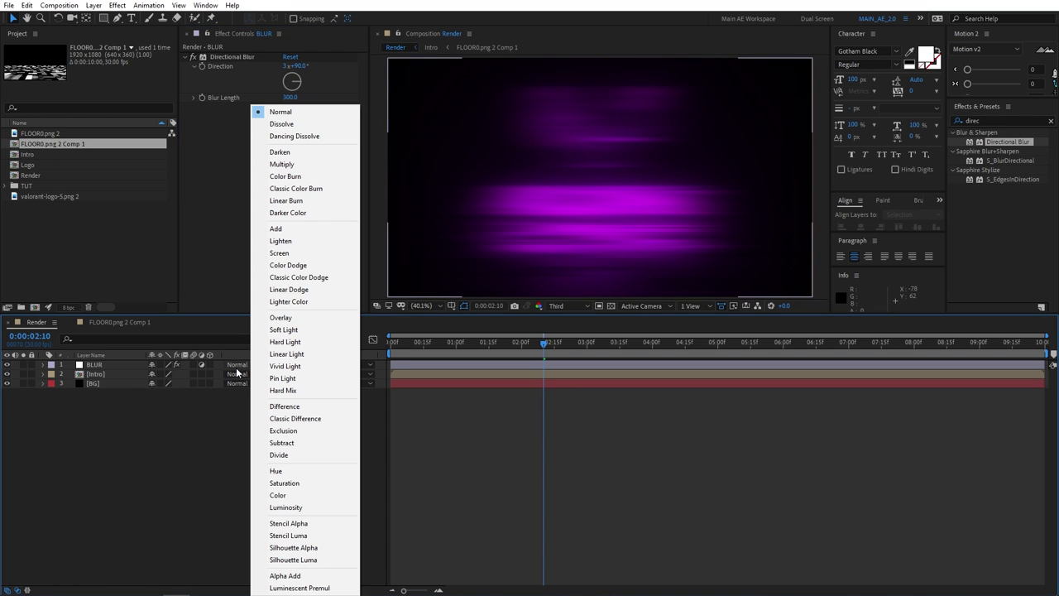
left_click(282, 241)
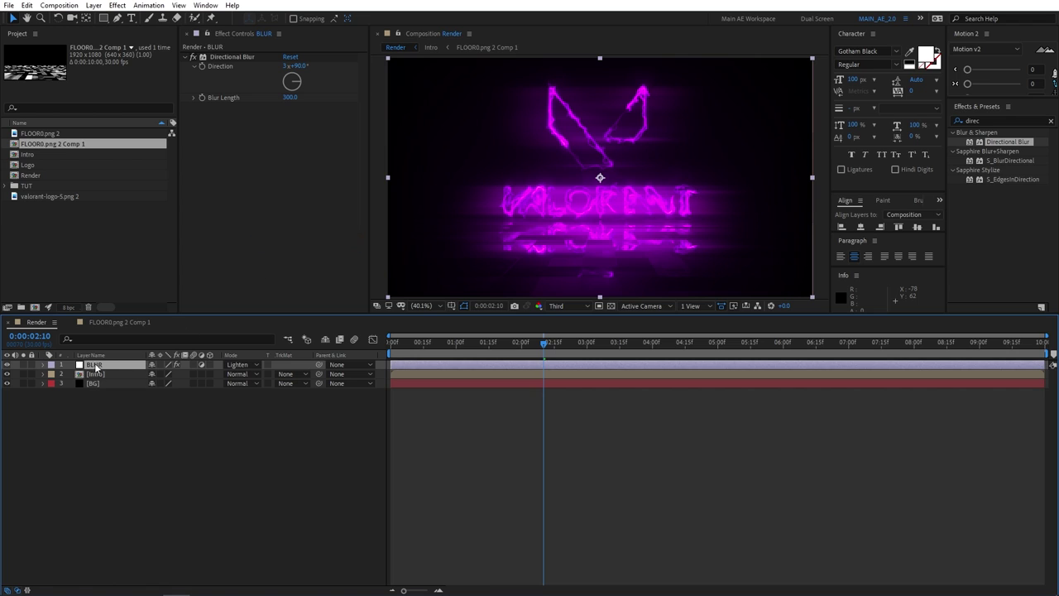
key("t")
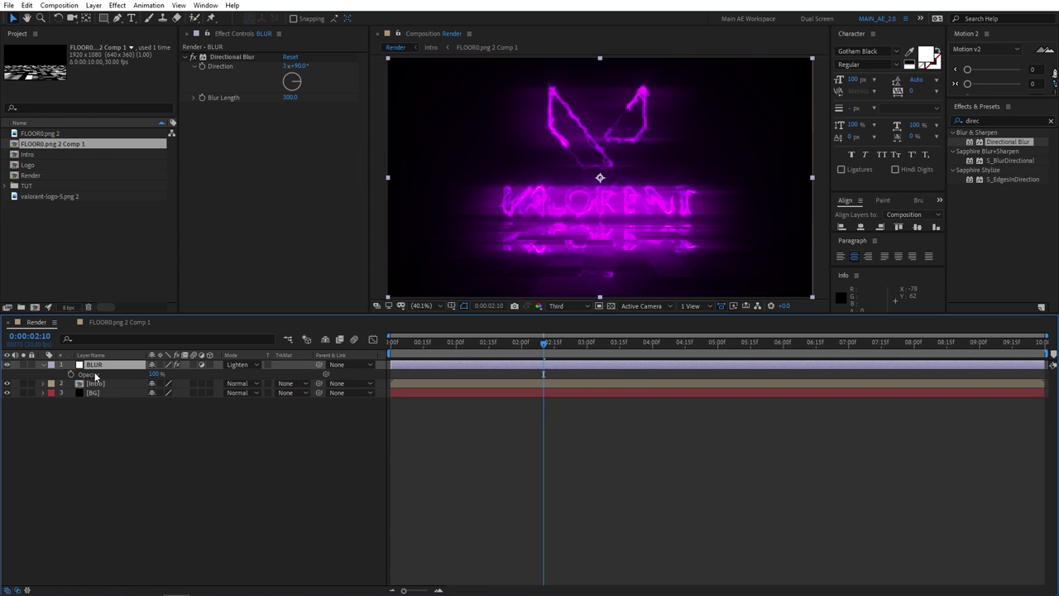
left_click(156, 379)
type("55")
key("Return")
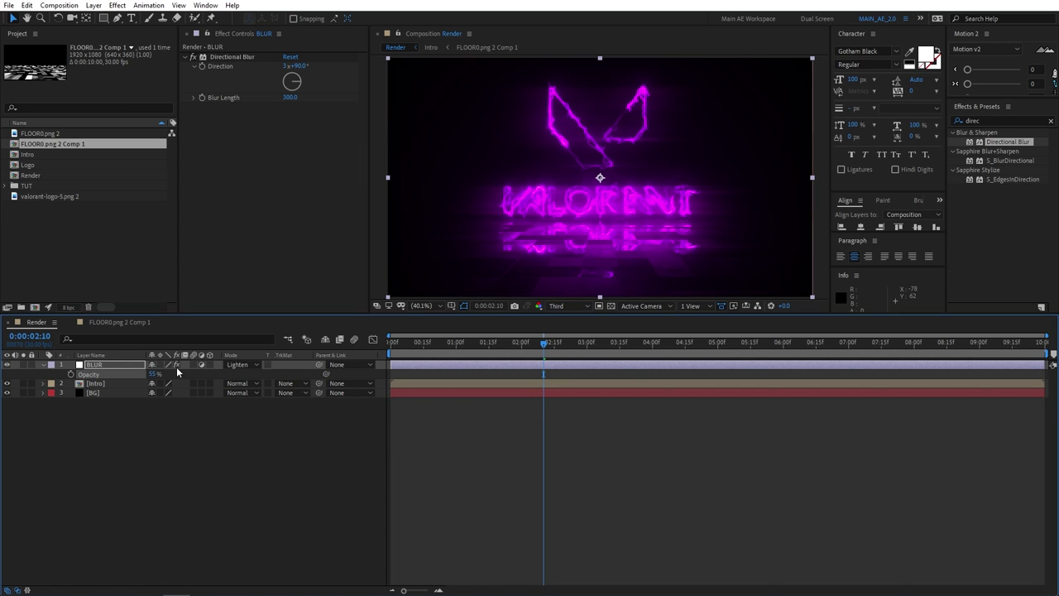
left_click(127, 465)
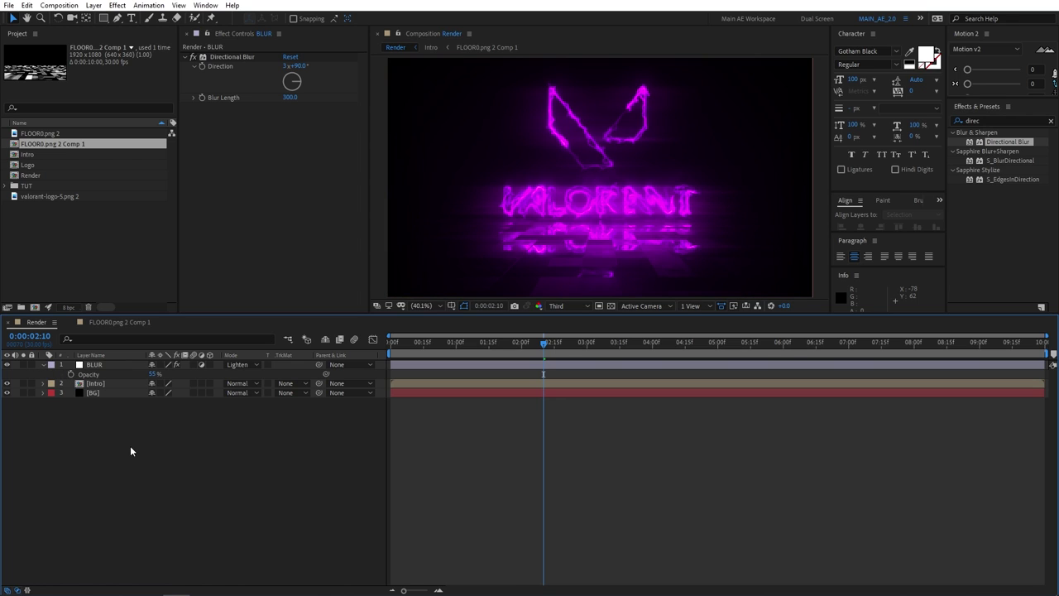
Step: Add a new adjustment layer and name it NOISE
right_click(131, 447)
mouse_move(165, 455)
left_click(331, 543)
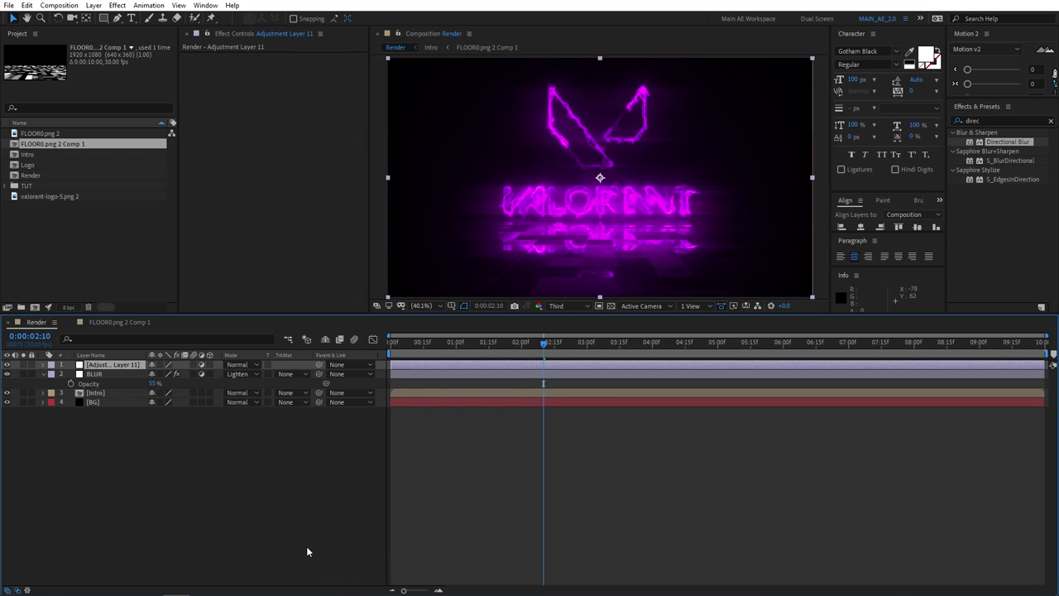
key("Return")
type("NOISE")
key("Return")
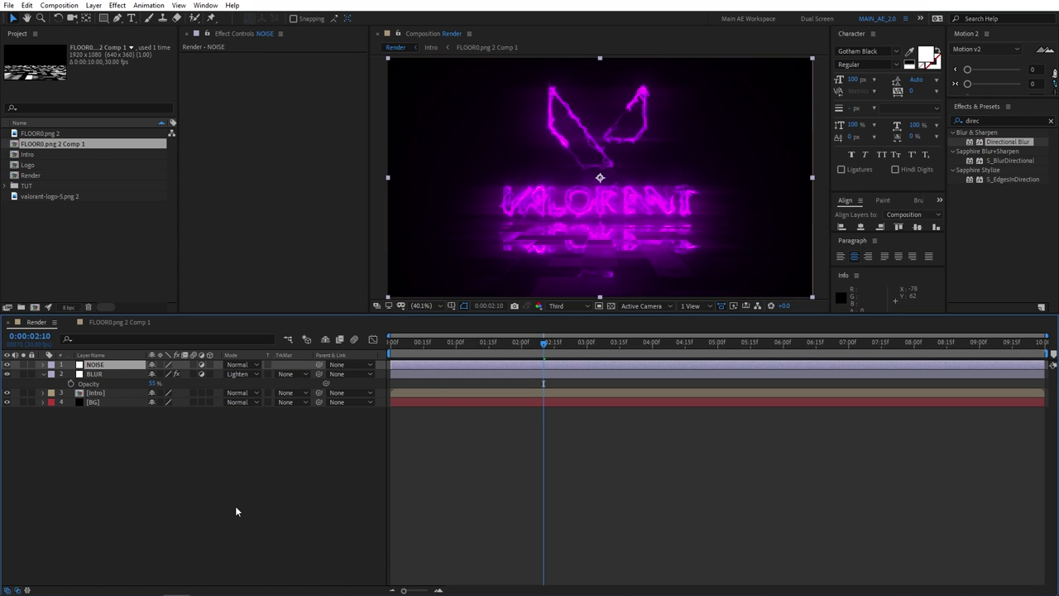
Step: Apply the Noise effect to NOISE with Amount of Noise at 12%
left_click(985, 121)
type("noise")
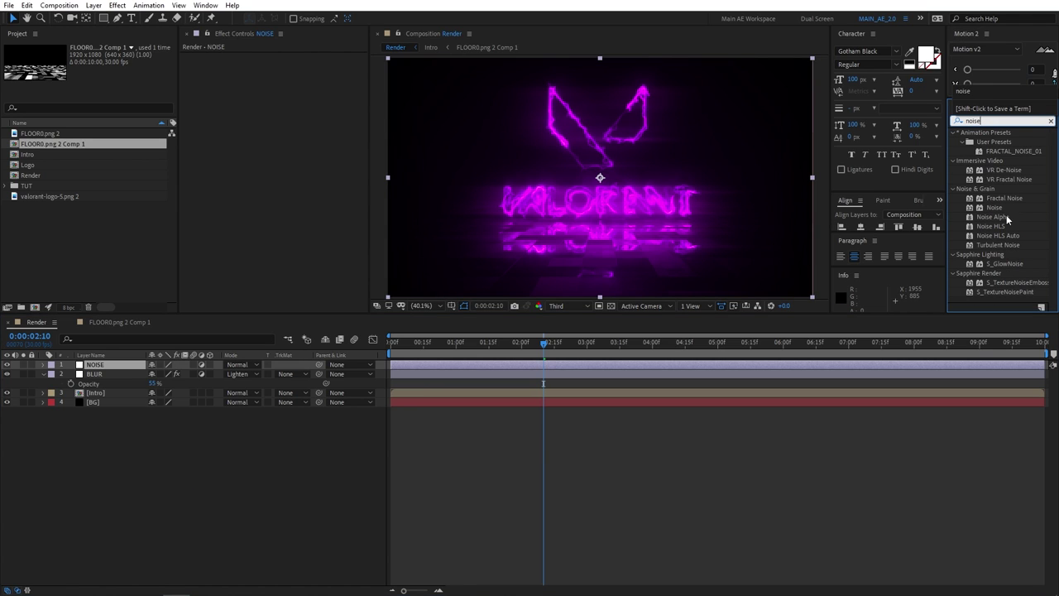
left_click_drag(994, 212, 106, 369)
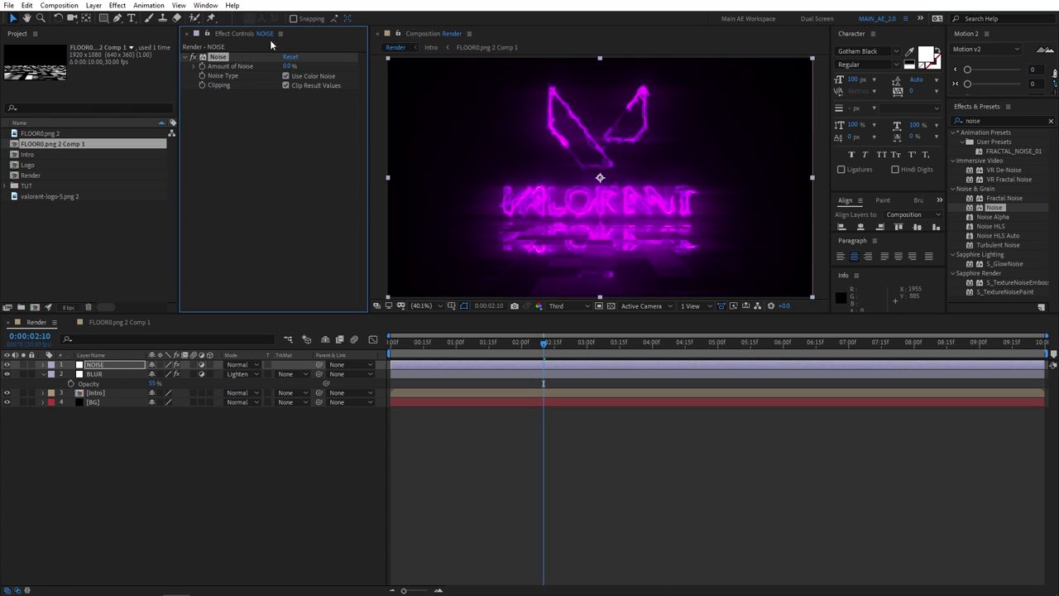
left_click(287, 66)
type("12")
key("Return")
left_click(261, 434)
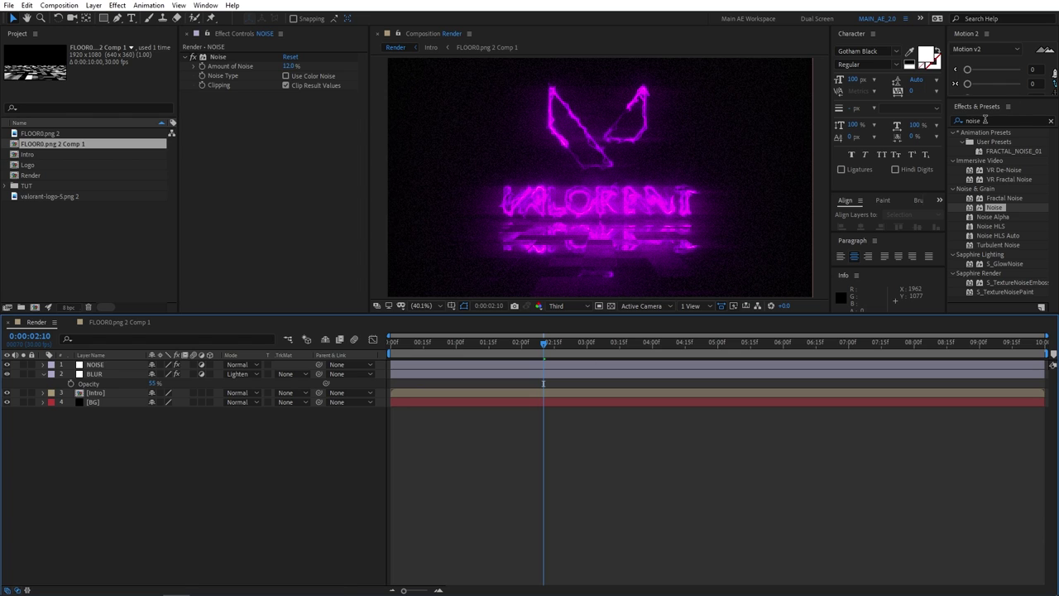
Step: Add a new adjustment layer and name it CURVES
right_click(160, 464)
mouse_move(191, 466)
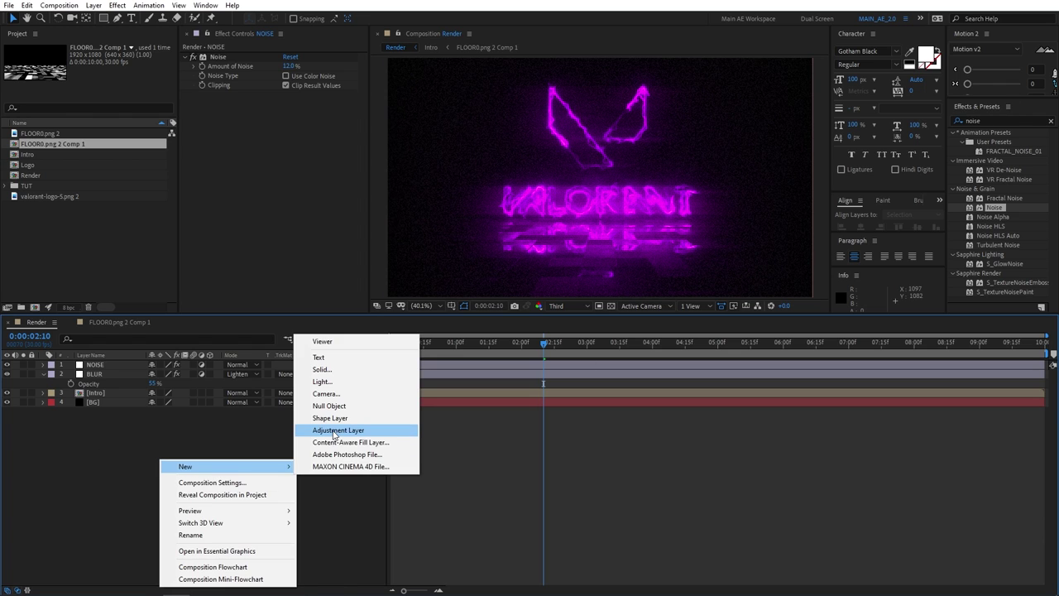
left_click(335, 433)
key("Return")
type("CURVES")
key("Return")
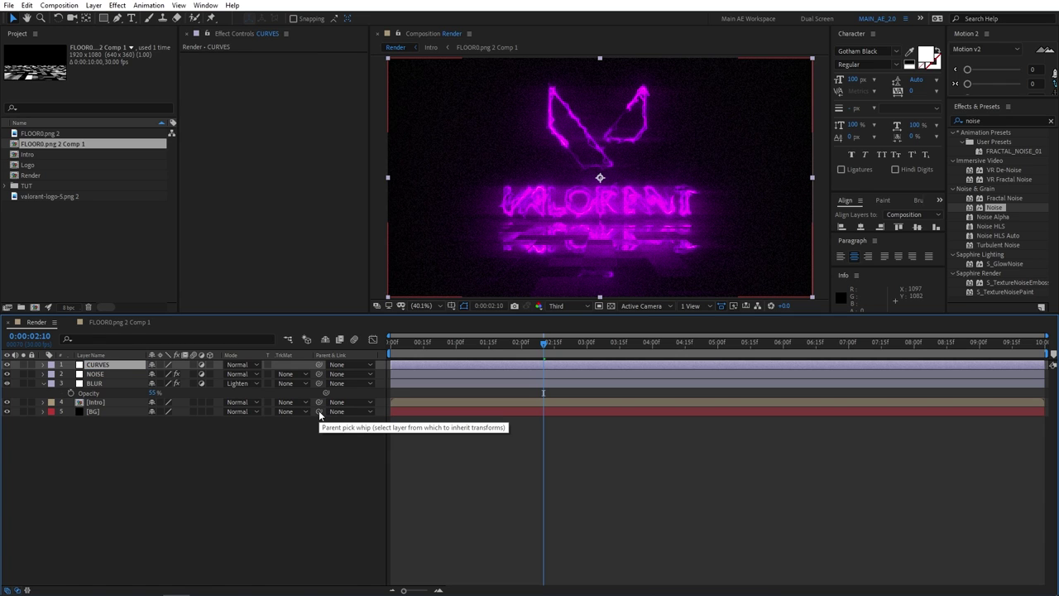
Step: Apply Curves to CURVES, darkening shadows and lifting highlights into an S-curve
left_click(992, 121)
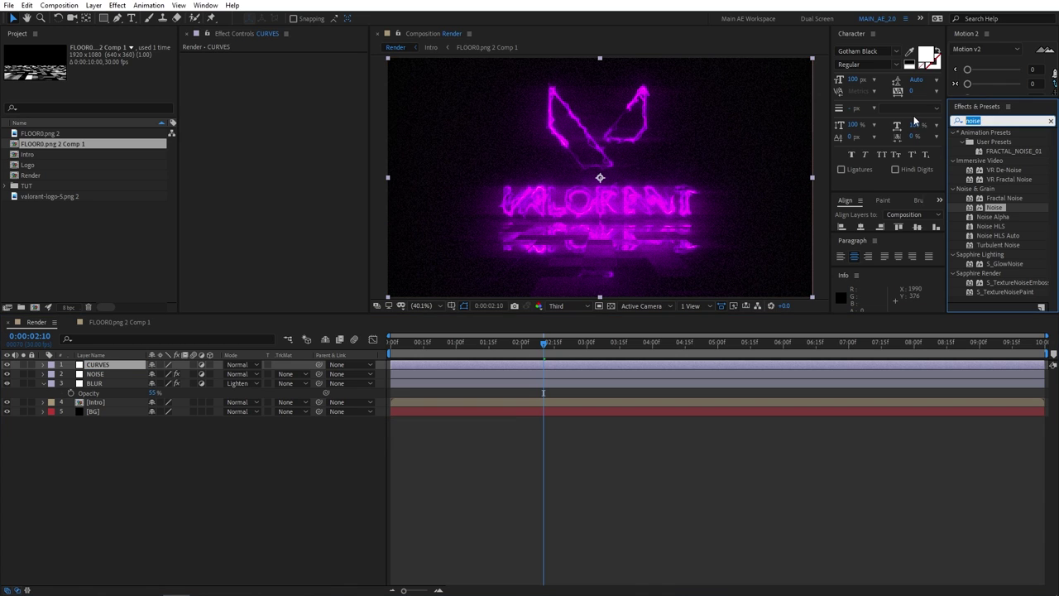
type("curves")
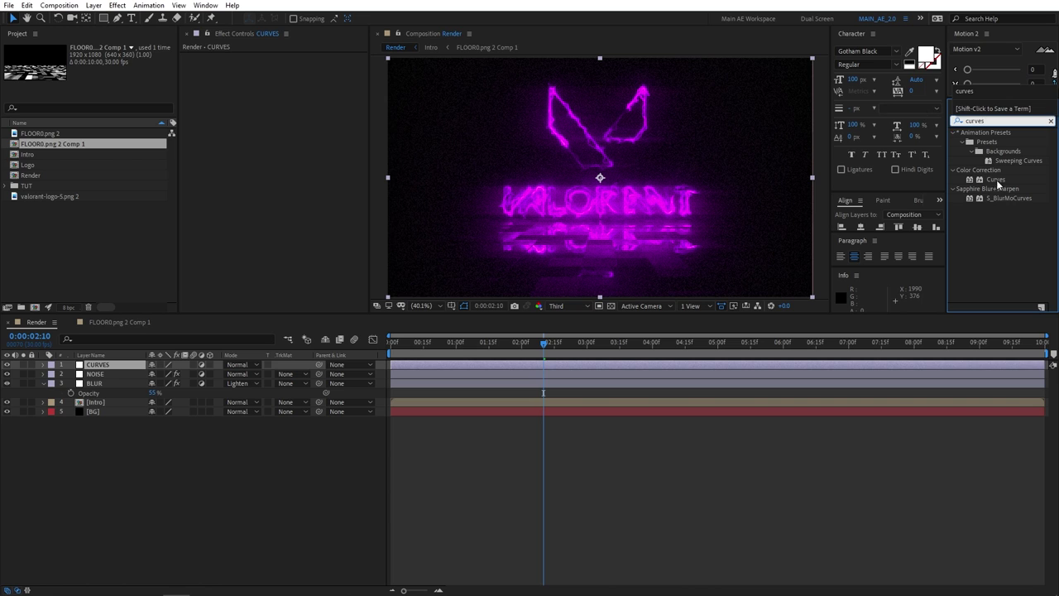
left_click_drag(997, 181, 132, 366)
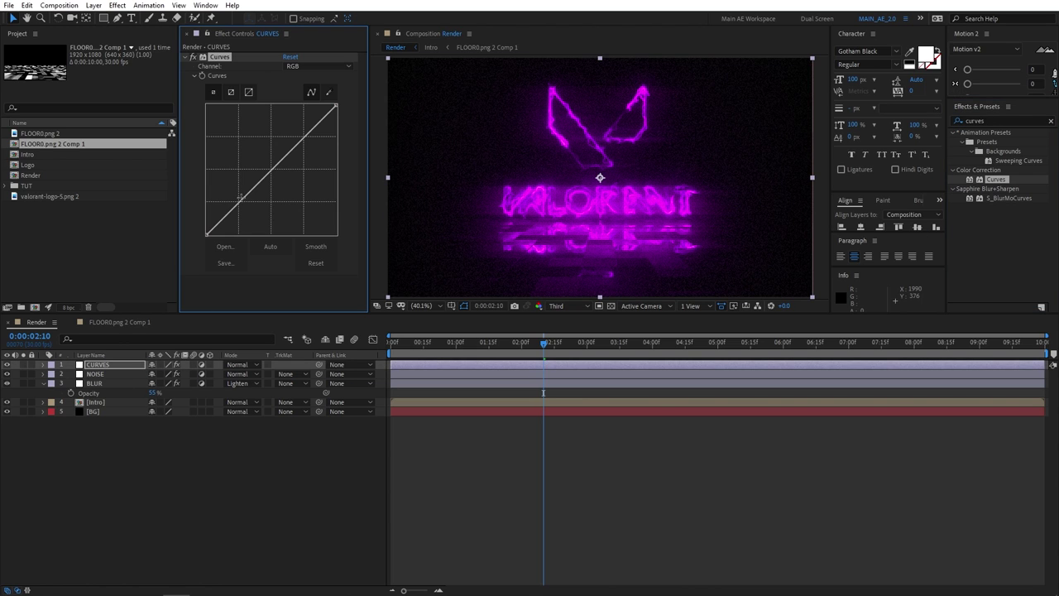
left_click_drag(237, 201, 240, 206)
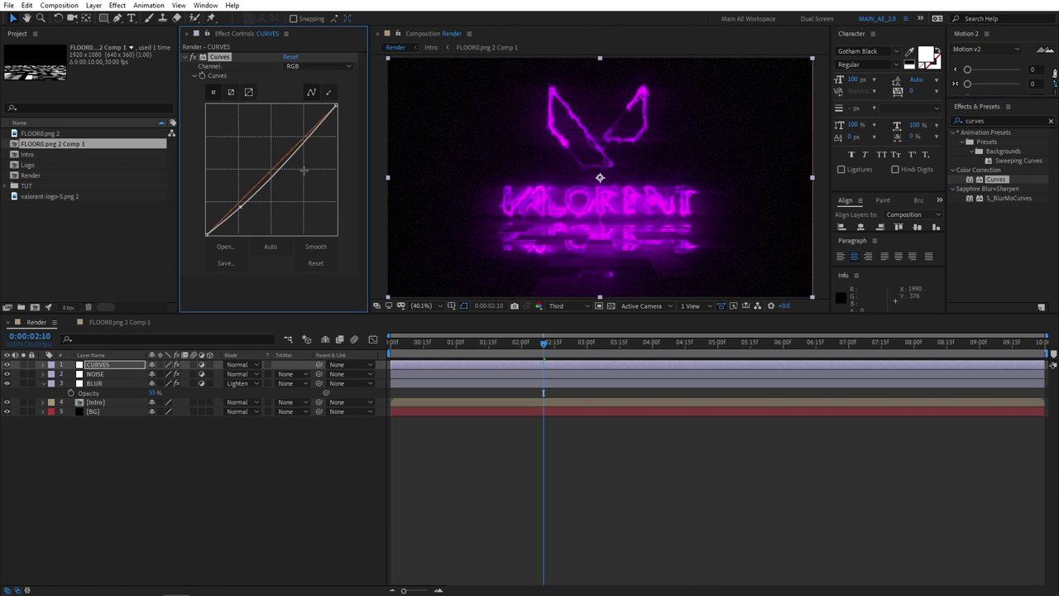
left_click_drag(306, 140, 301, 134)
left_click_drag(241, 205, 239, 208)
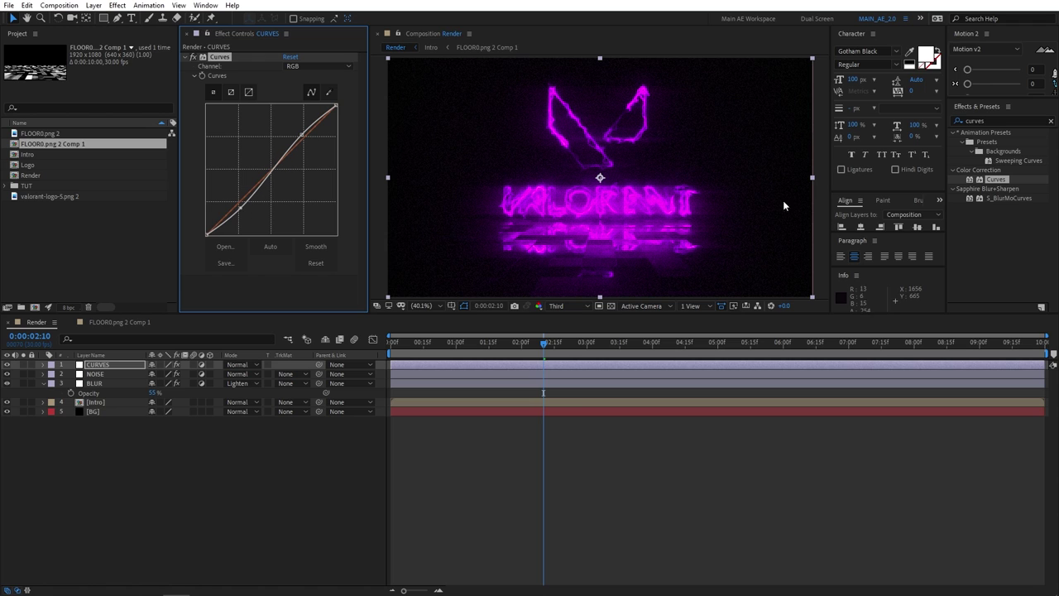
left_click(141, 466)
Step: Add a new adjustment layer and name it UNSHARP
right_click(141, 466)
mouse_move(177, 472)
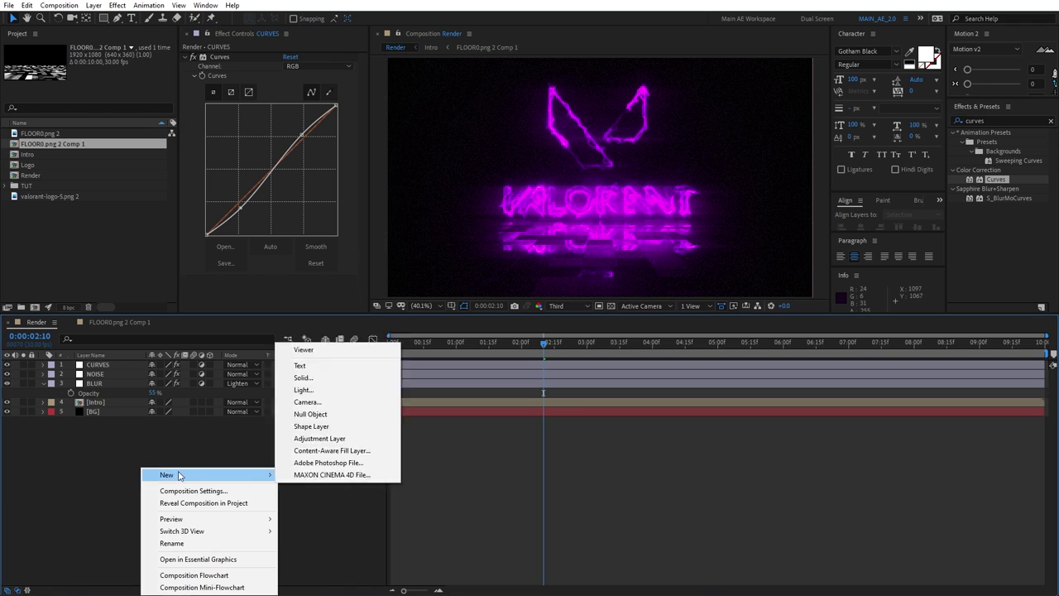
left_click(311, 437)
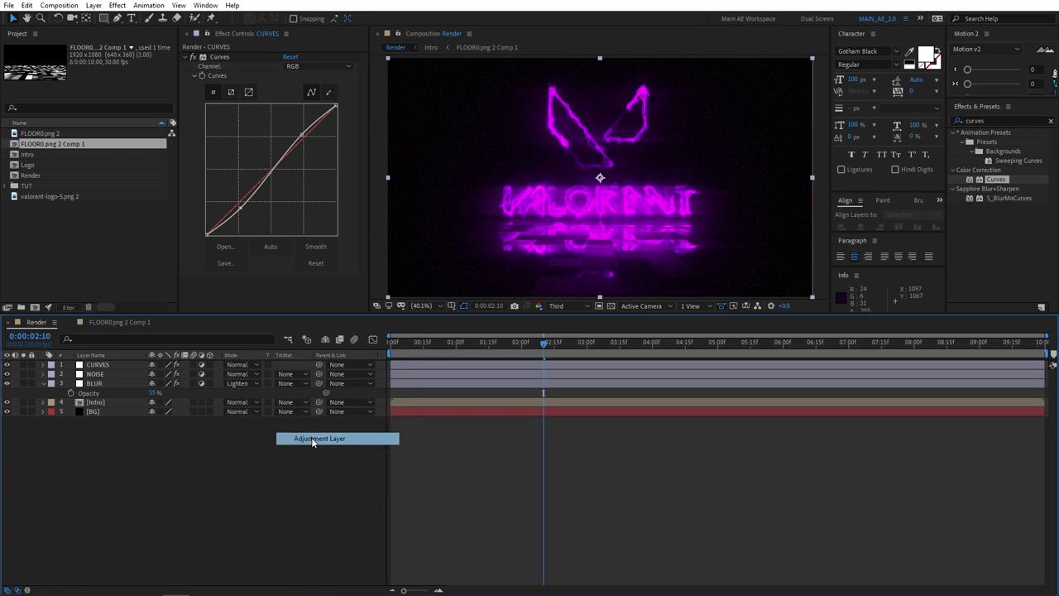
key("Return")
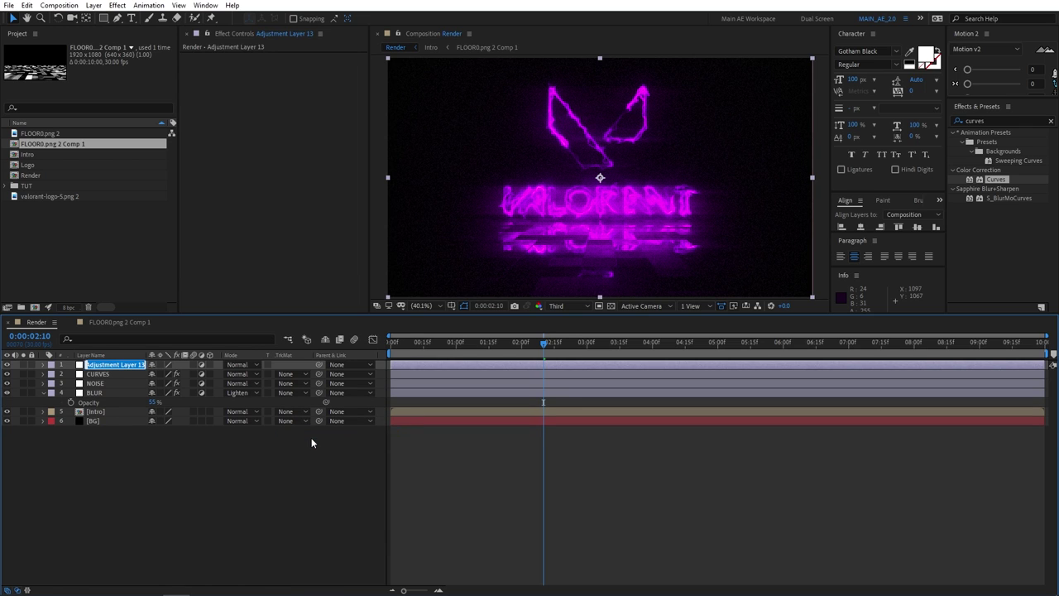
type("UNSHARP")
key("Return")
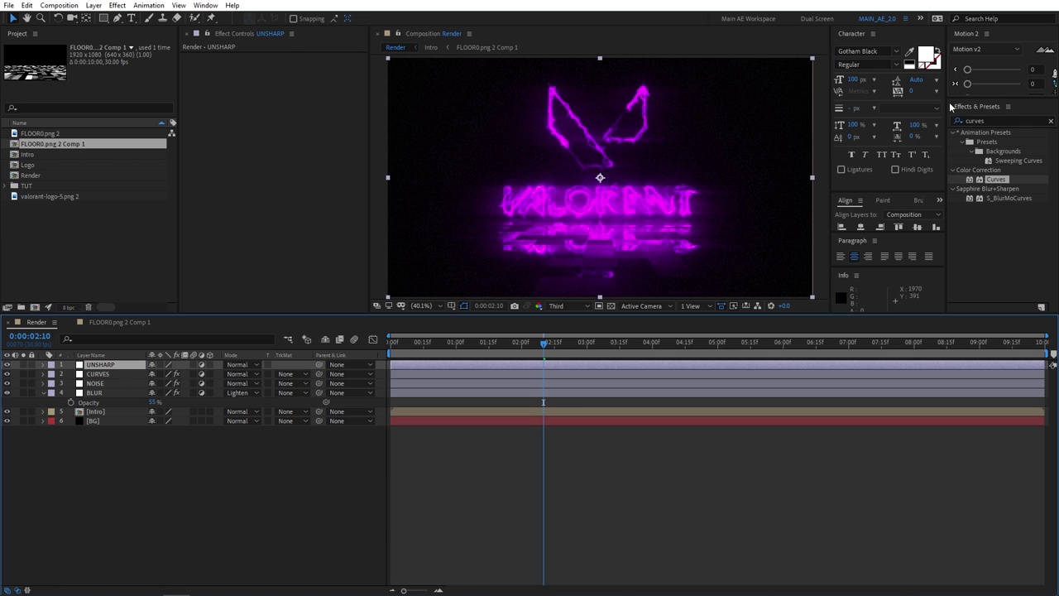
Step: Apply Unsharp Mask to UNSHARP with Radius 25 and Threshold 20
left_click(989, 121)
type("unsha")
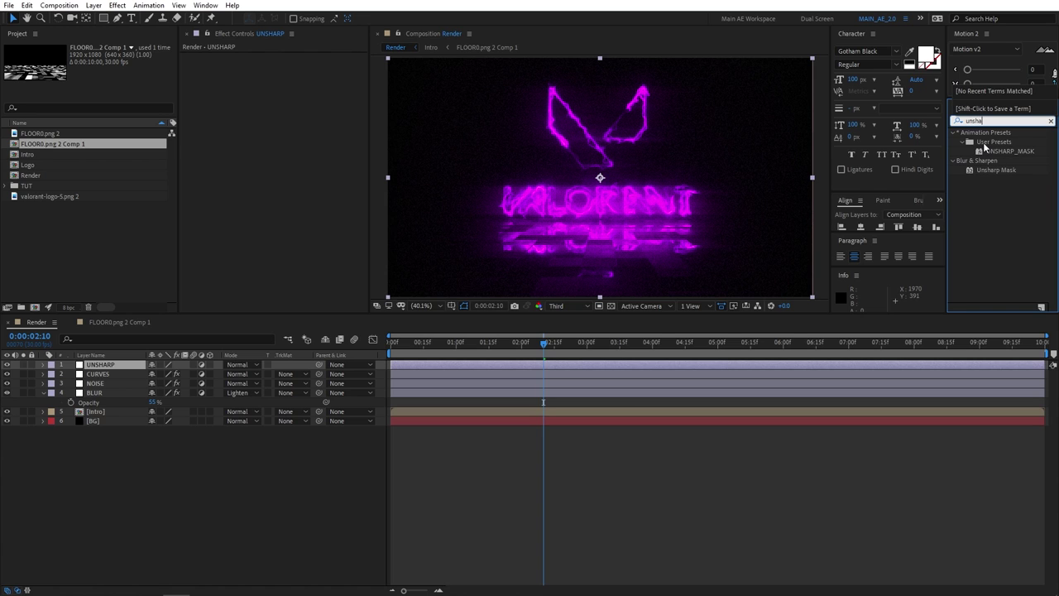
left_click_drag(990, 172, 287, 66)
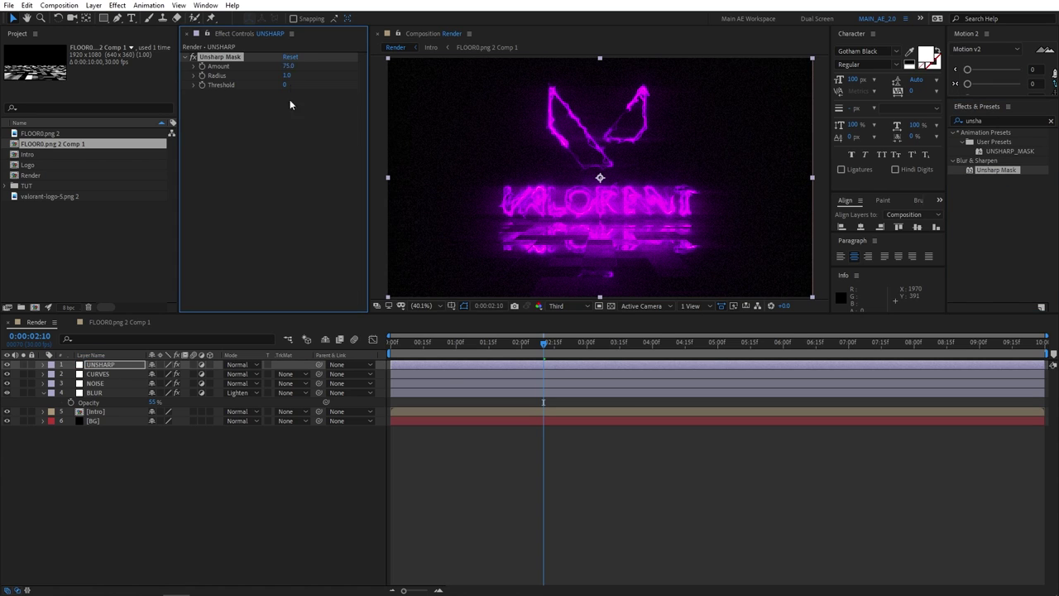
left_click(234, 75)
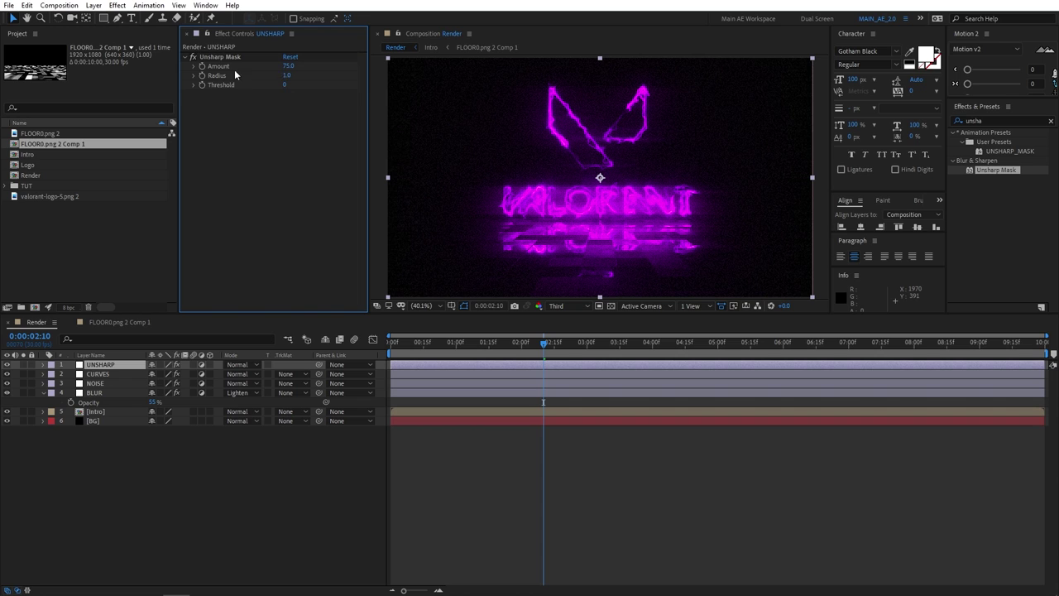
left_click(285, 75)
type("25")
key("Return")
type("20")
key("Return")
Step: Add a new adjustment layer and name it GRADIENT
right_click(144, 472)
mouse_move(182, 354)
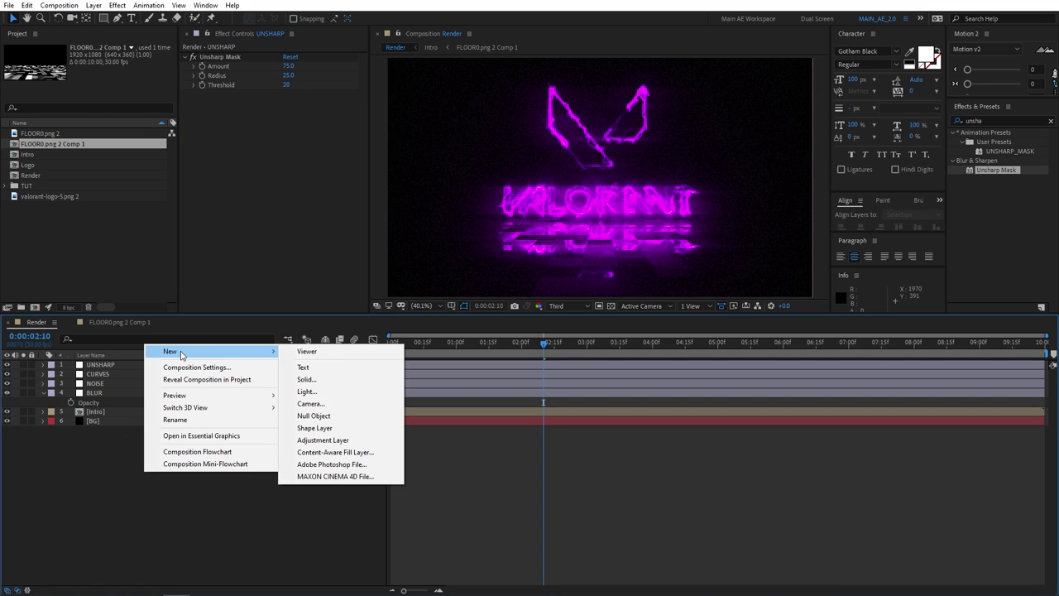
left_click(319, 441)
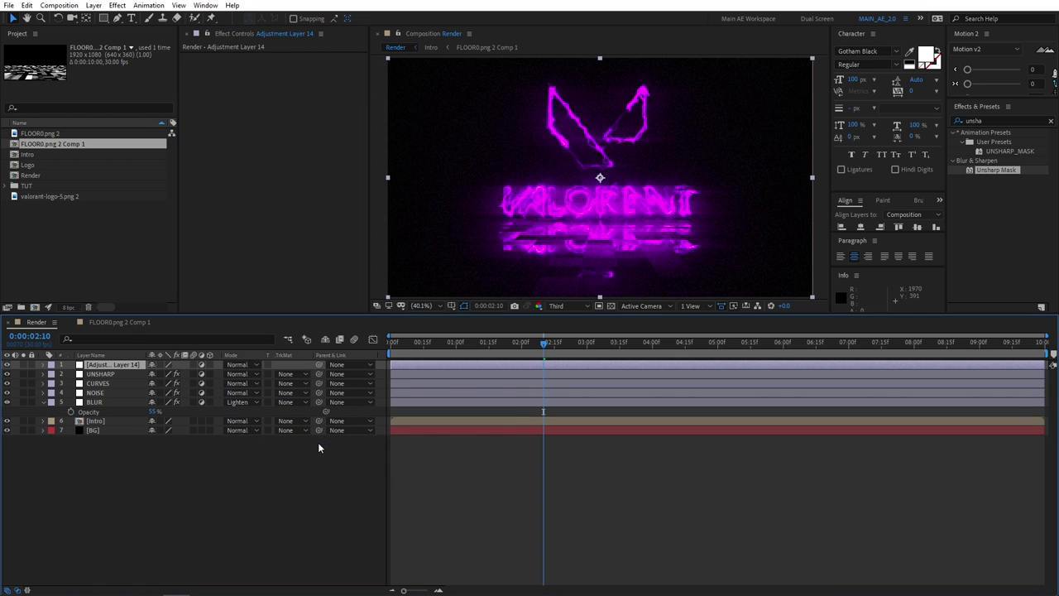
key("Return")
type("GRADIENT")
key("Return")
Step: Apply a radial Gradient Ramp with swapped colours, starting at the top-left corner
left_click(993, 121)
type("grad")
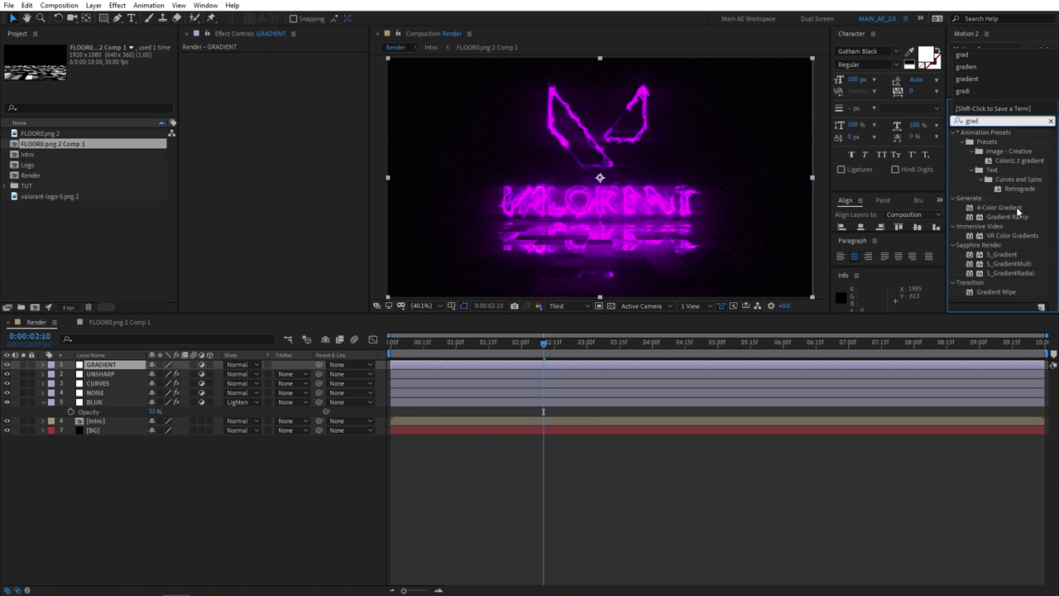
left_click_drag(1017, 214, 107, 365)
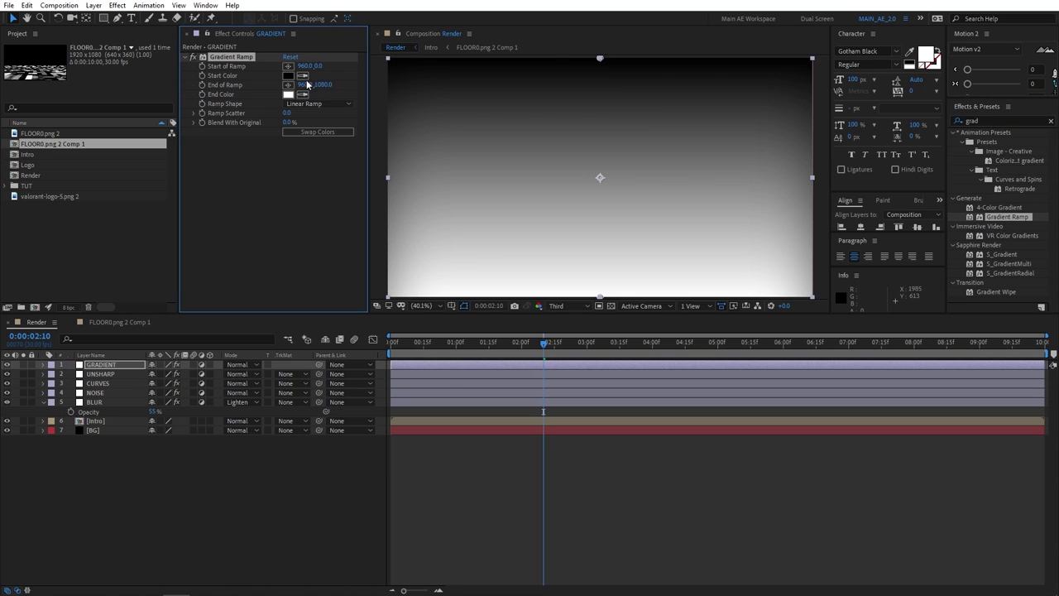
left_click(296, 105)
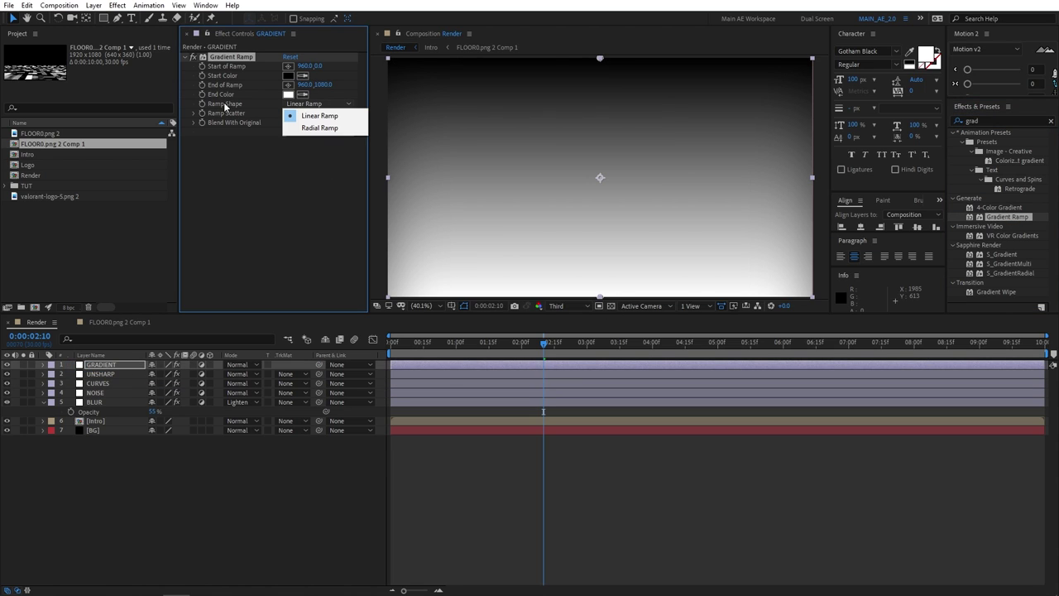
left_click(311, 128)
left_click(314, 132)
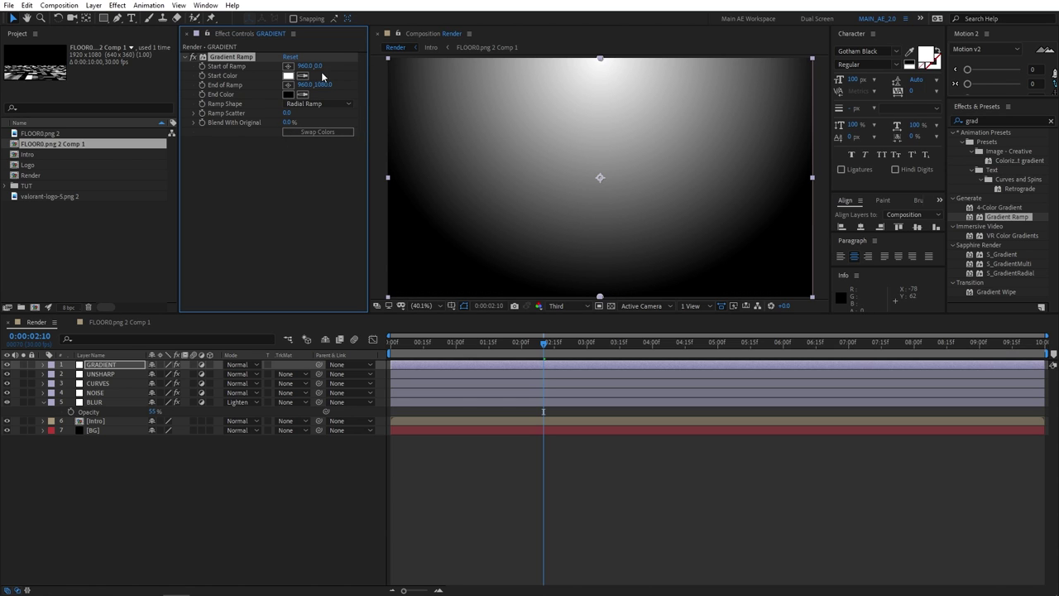
left_click(288, 65)
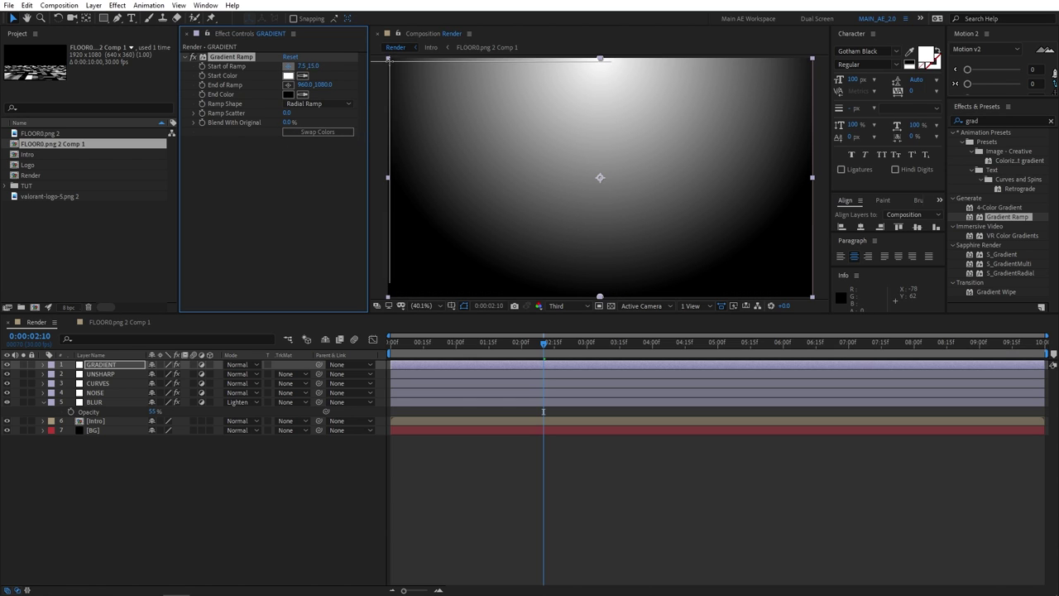
left_click(391, 63)
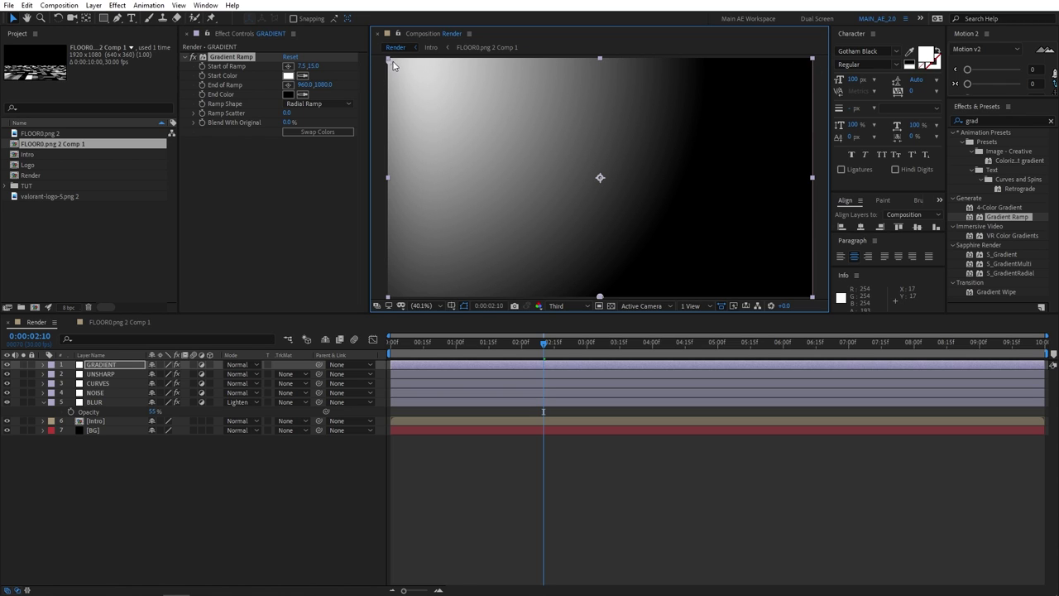
left_click_drag(394, 66, 396, 64)
Step: Set GRADIENT to Lighten mode and its ramp start colour to dark purple 280043
left_click(241, 365)
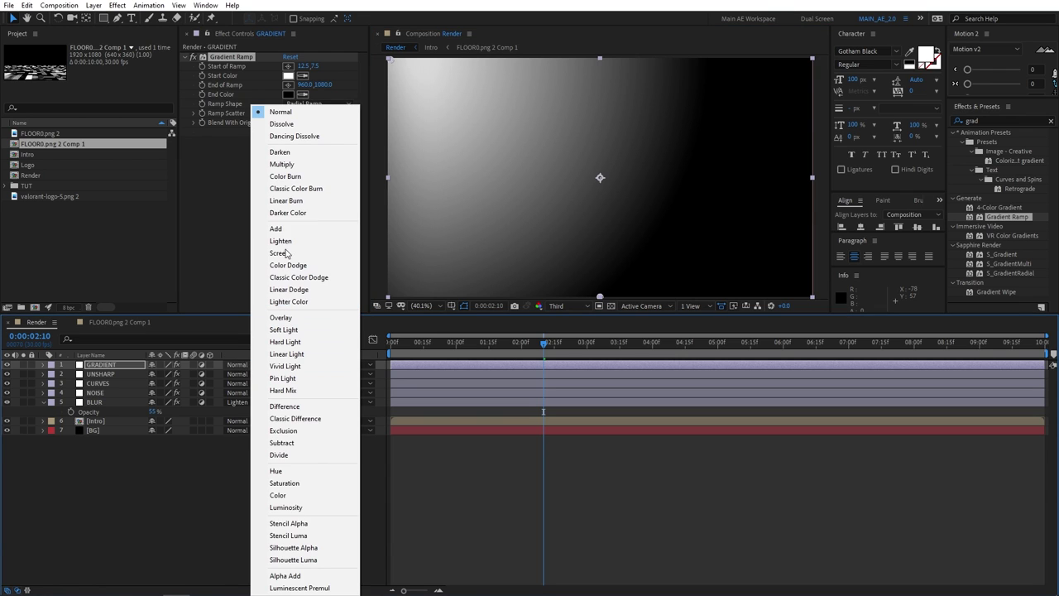
left_click(282, 240)
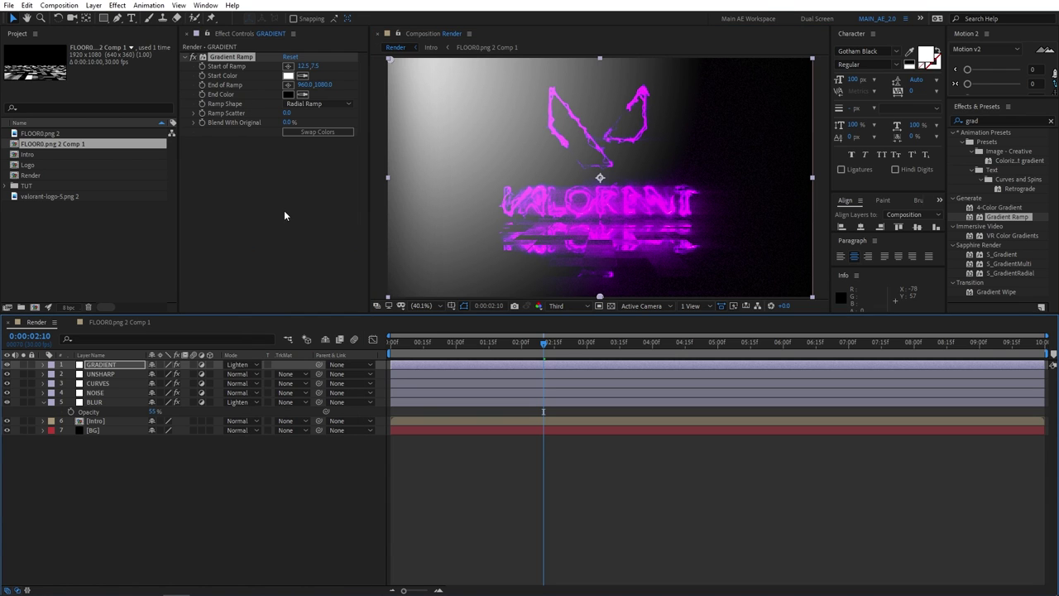
left_click(302, 76)
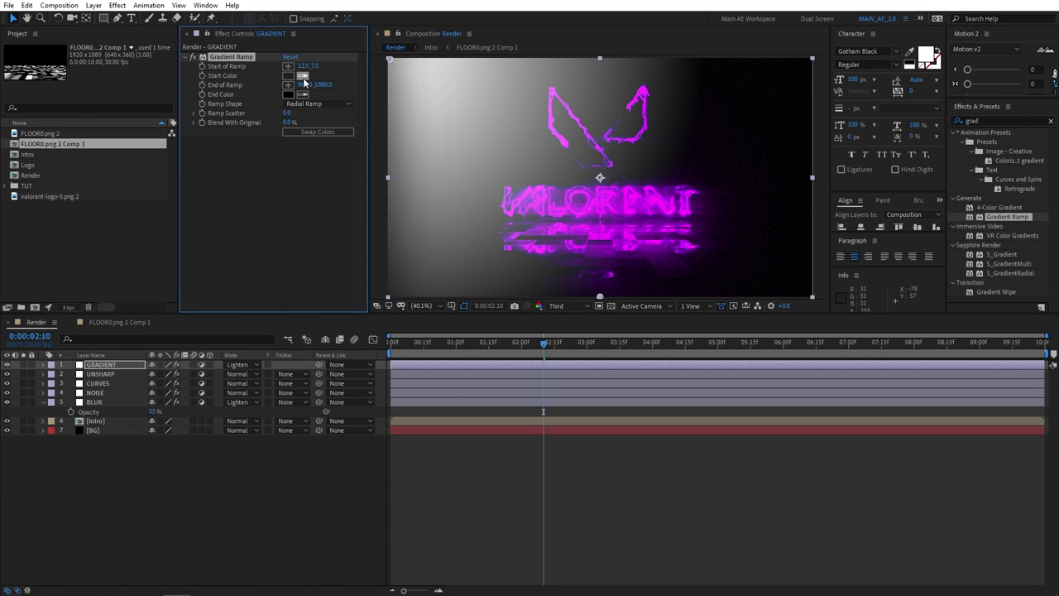
left_click(305, 79)
left_click(288, 76)
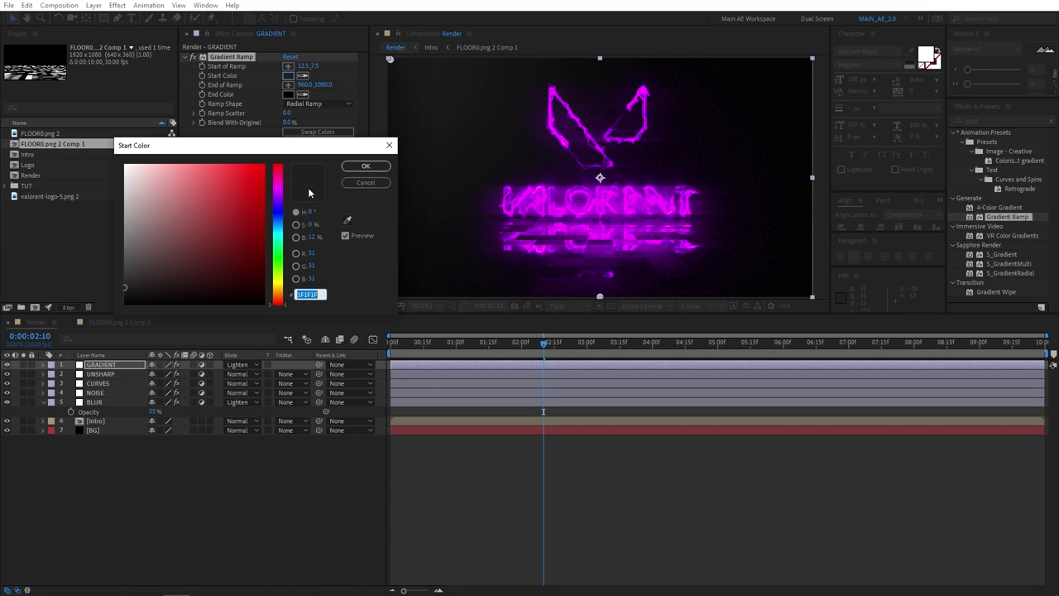
left_click(347, 221)
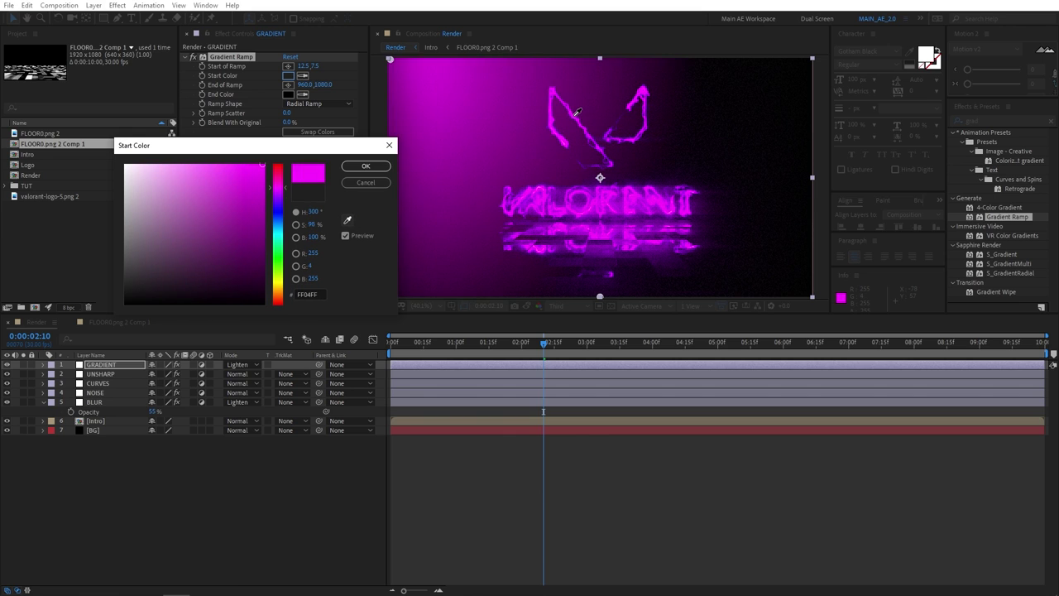
left_click(575, 120)
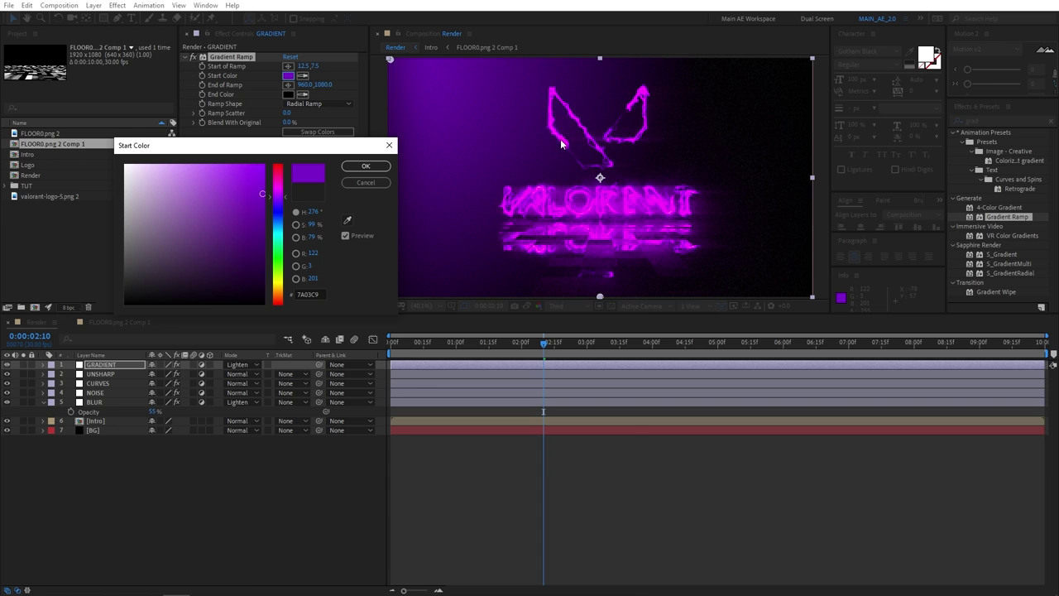
left_click_drag(262, 194, 298, 267)
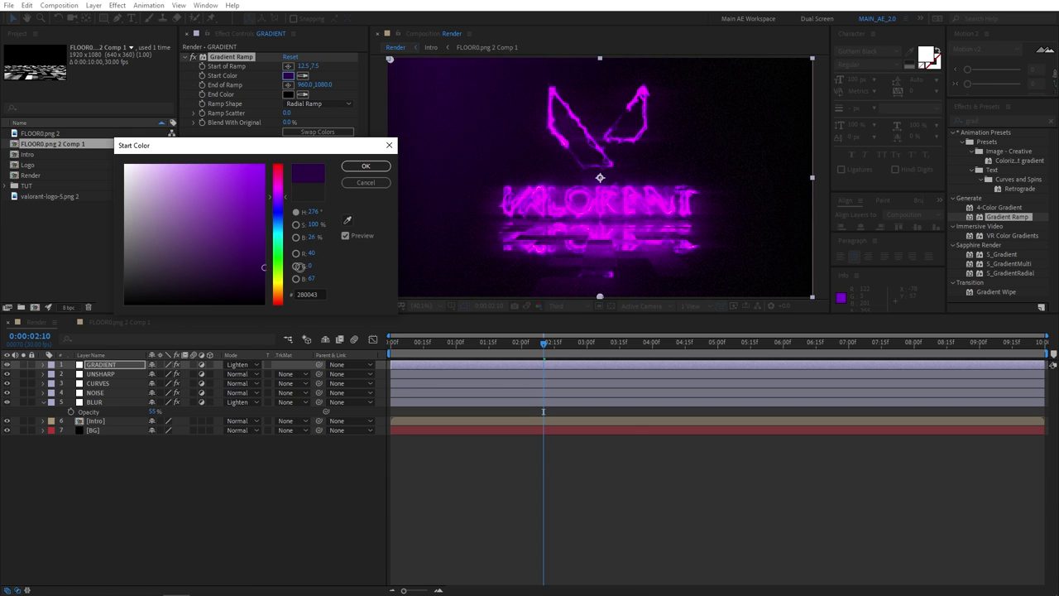
left_click(365, 166)
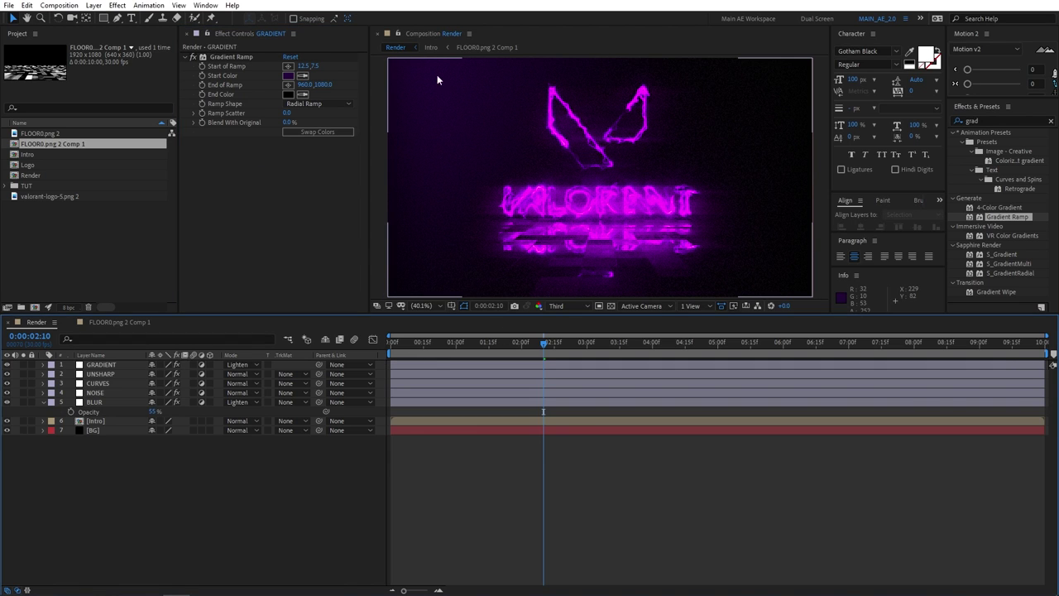
mouse_move(504, 342)
left_mouse_down()
mouse_move(444, 341)
mouse_move(504, 343)
left_mouse_up()
key("t")
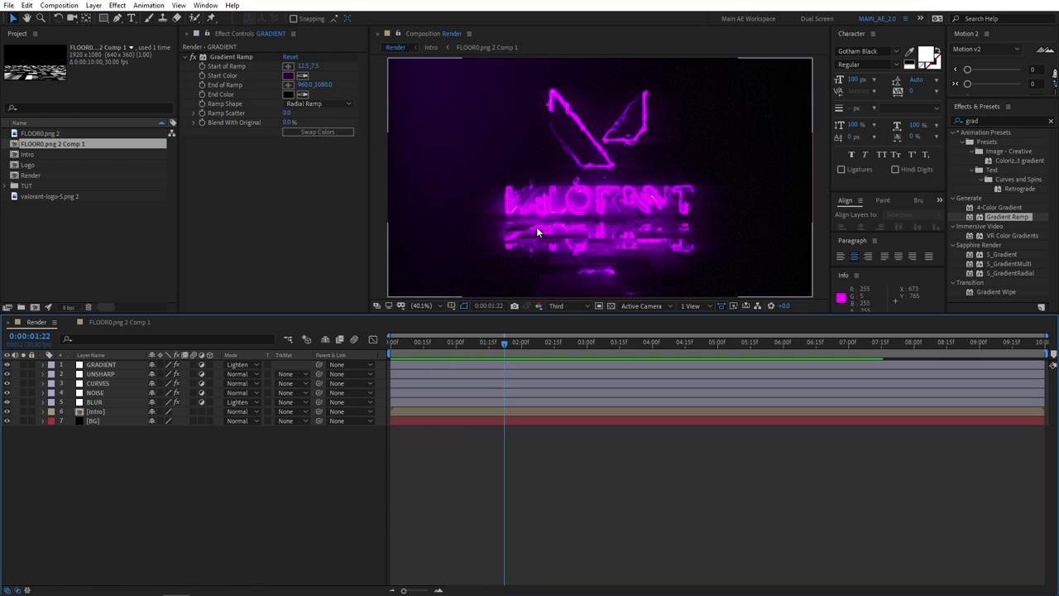
key("space")
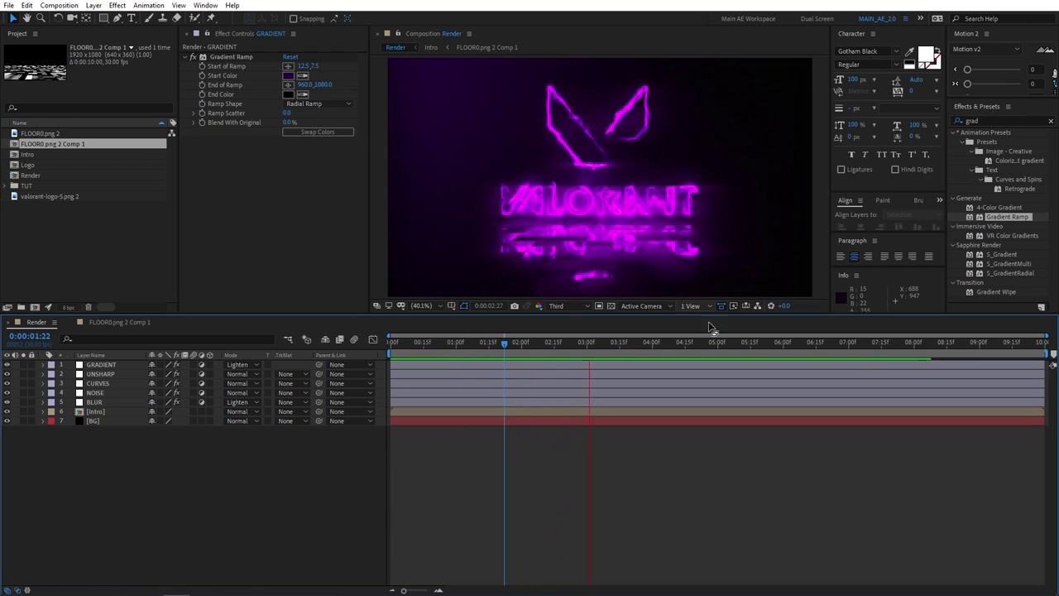
left_click(914, 344)
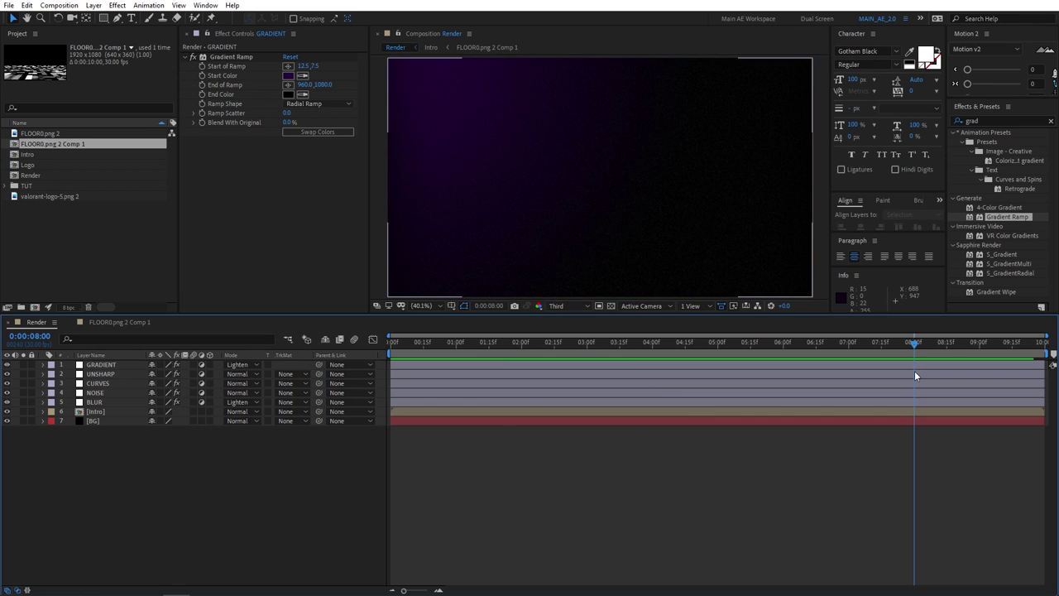
key("space")
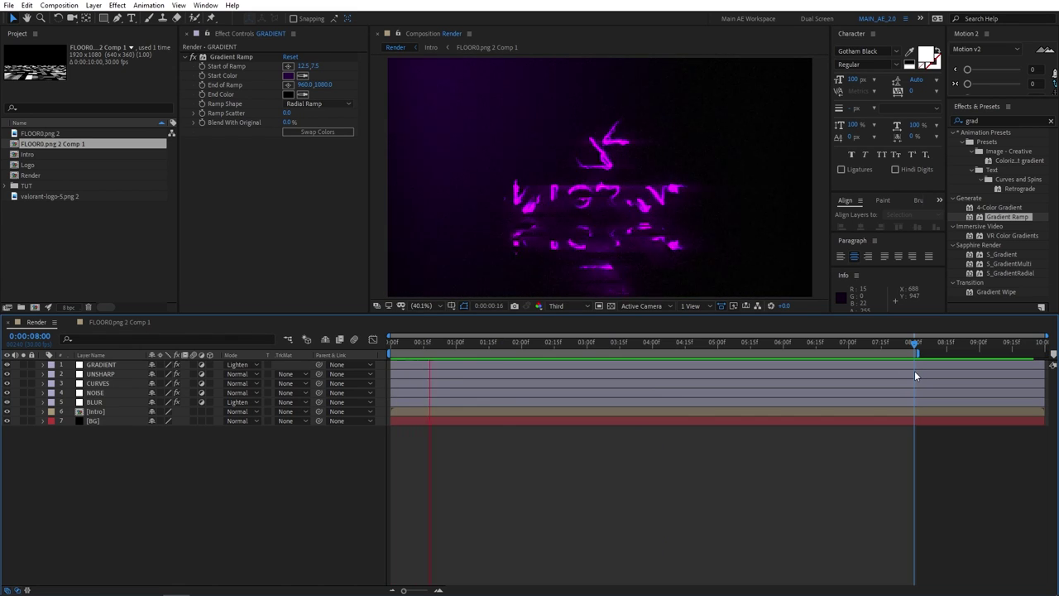